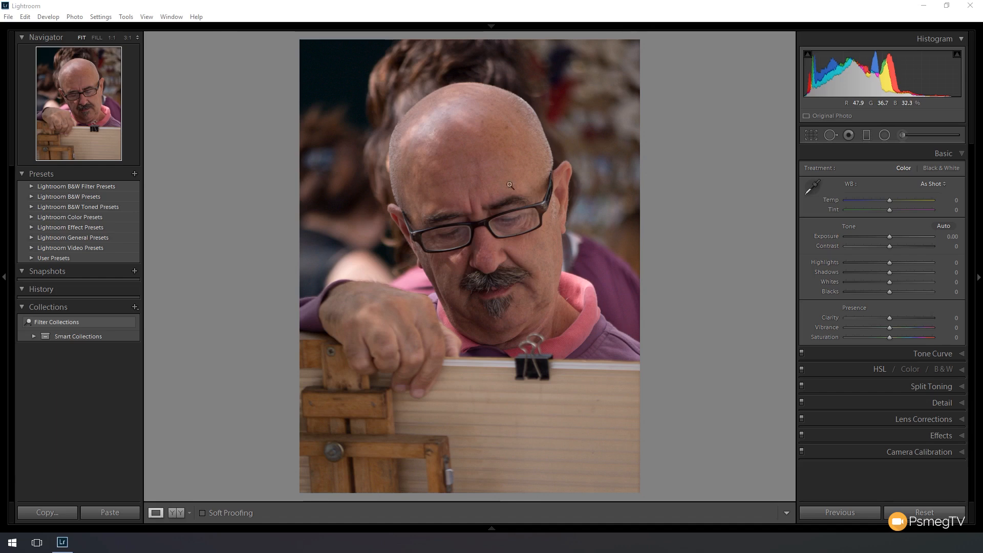
Open a copy of the portrait in Silver Efex Pro 2 for editing and enlarge the plug-in window
right_click(405, 182)
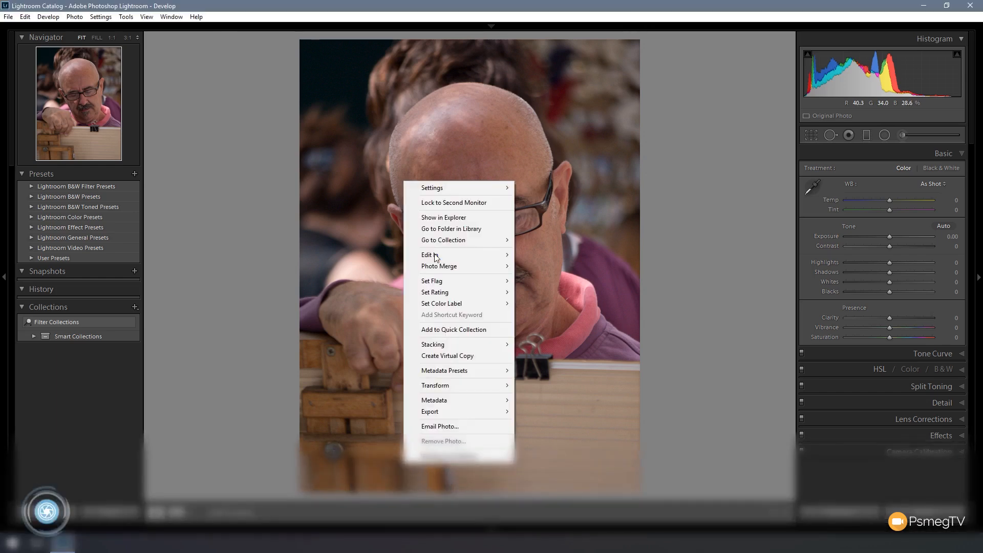
mouse_move(437, 252)
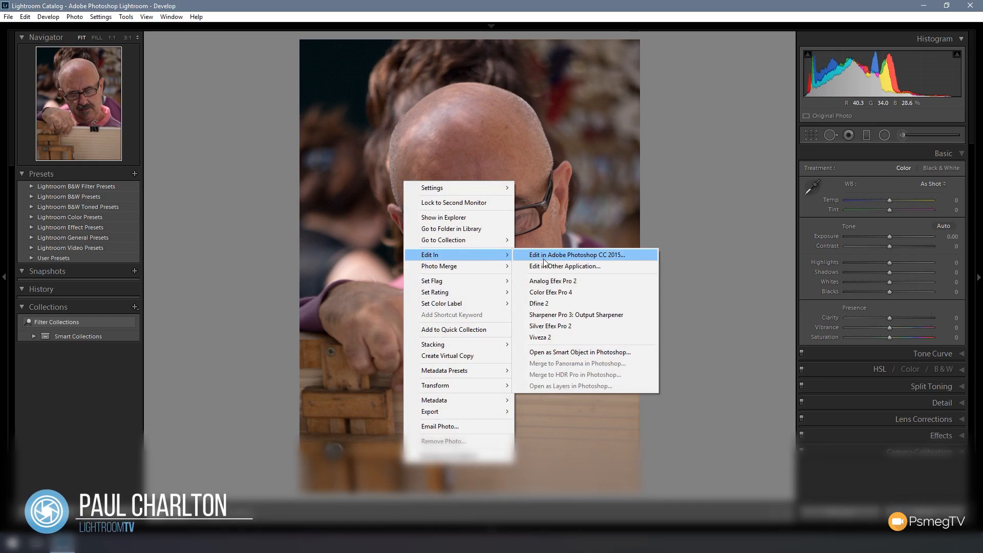
left_click(552, 325)
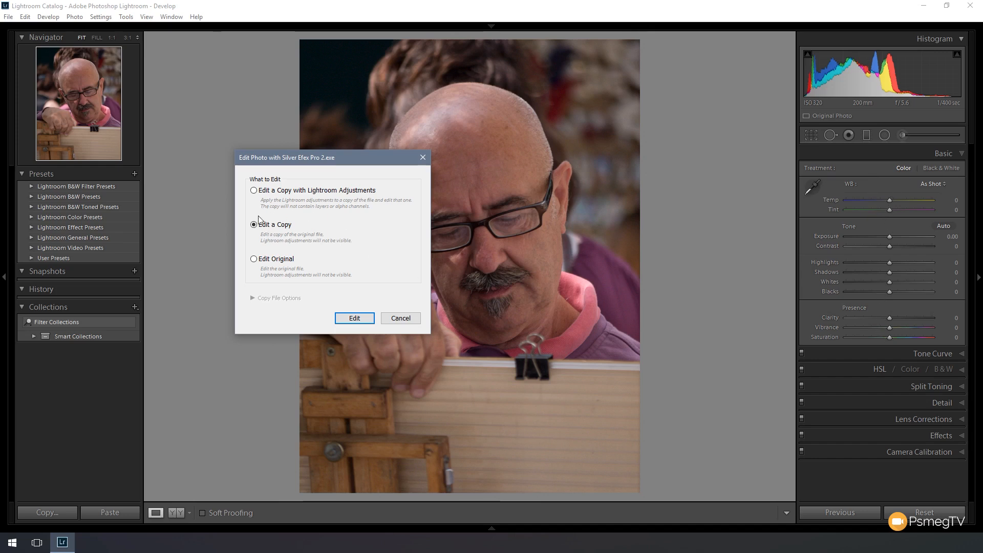
left_click(355, 318)
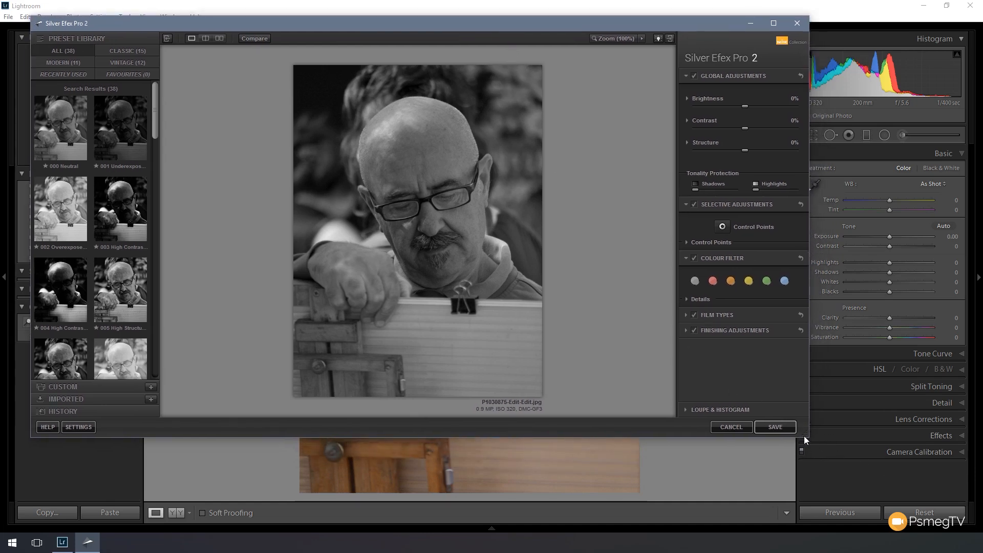
left_click_drag(807, 435, 968, 515)
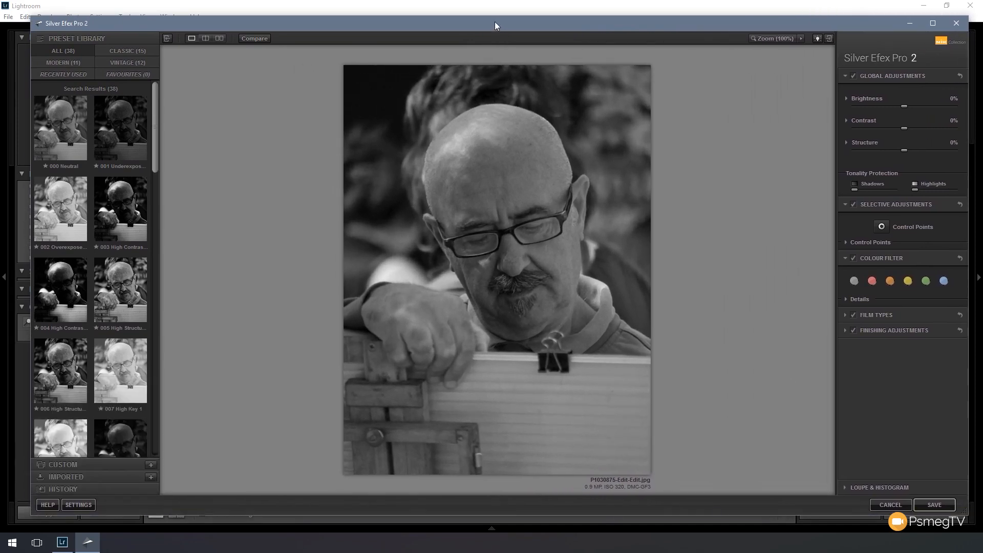
left_click_drag(495, 22, 490, 20)
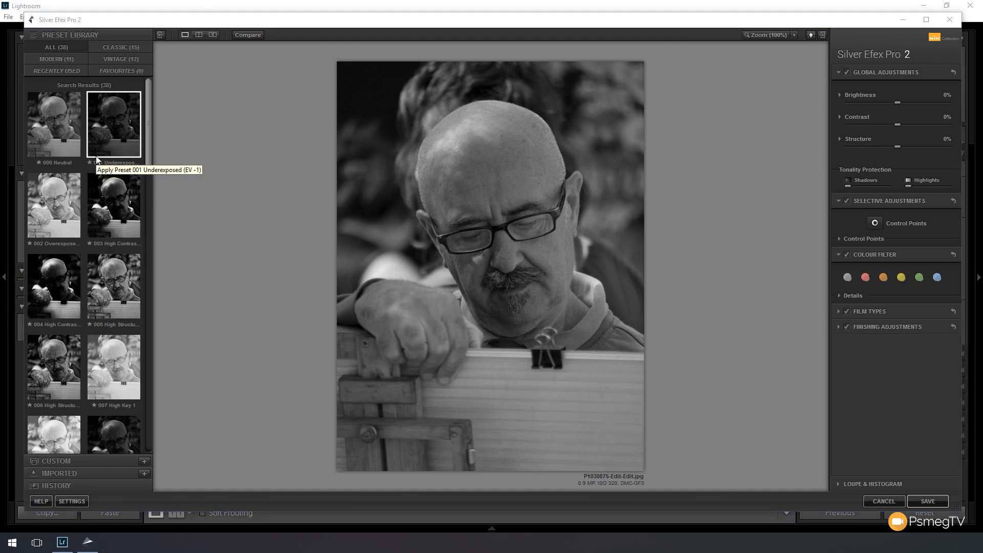
Try the Fine Art, Full Spectrum and High Key 2 presets on the photo, ending with preset 002 Overexposed (EV +1)
left_click_drag(149, 105, 160, 275)
left_click(60, 233)
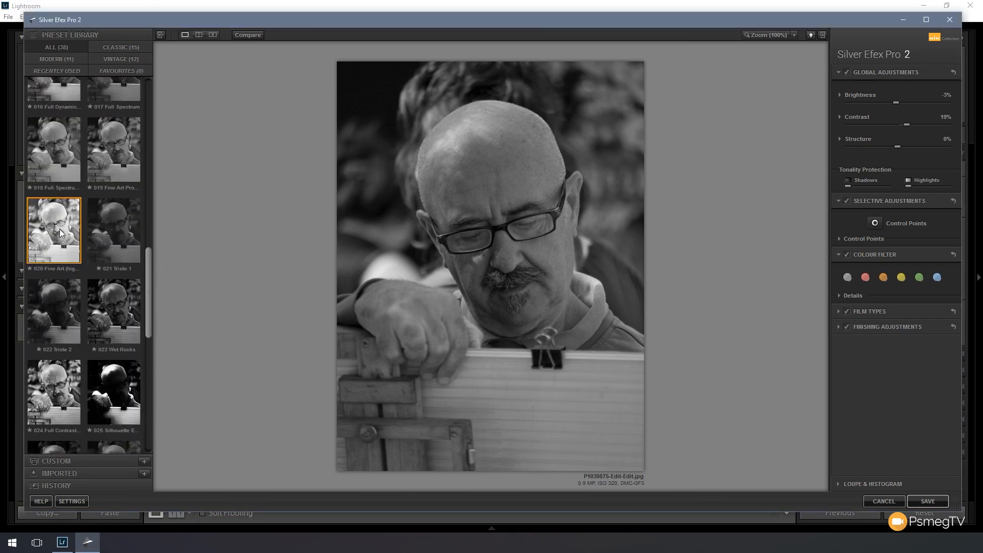
left_click(66, 146)
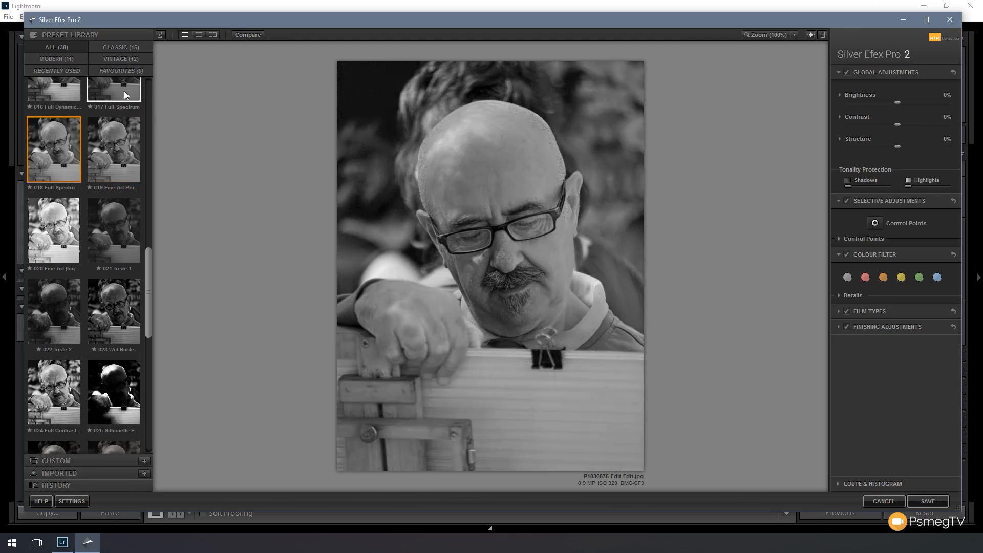
left_click(124, 90)
left_click_drag(148, 238, 157, 144)
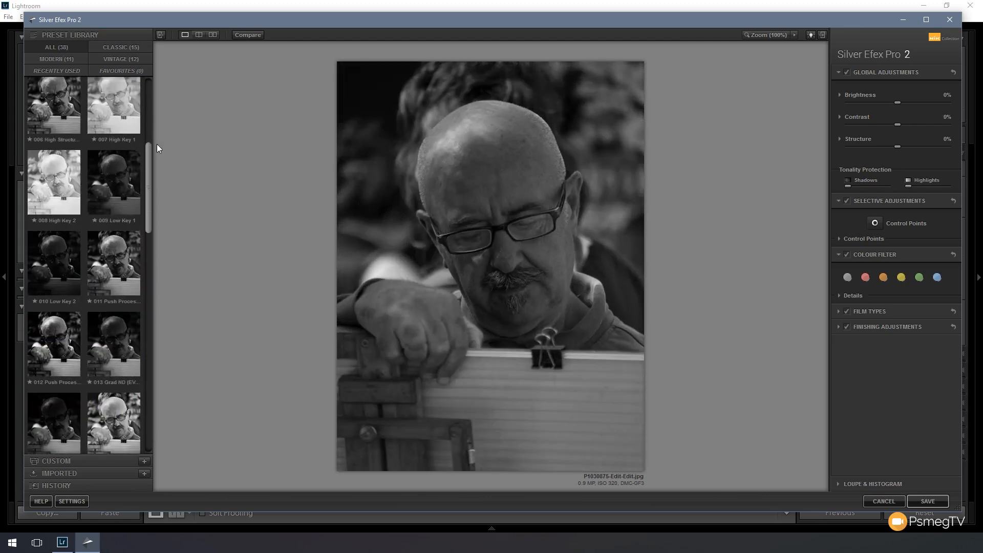
left_click(56, 180)
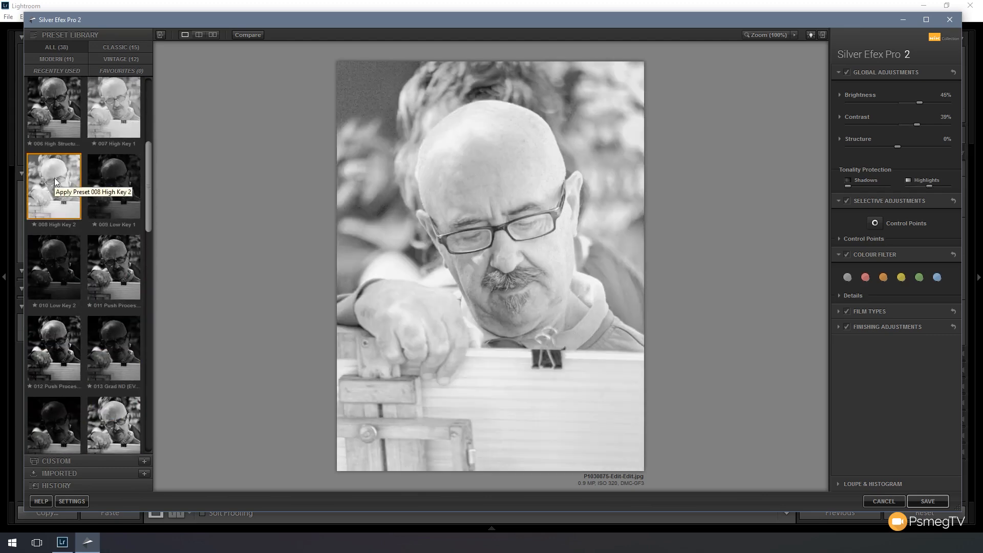
left_click_drag(146, 164, 149, 112)
left_click(62, 98)
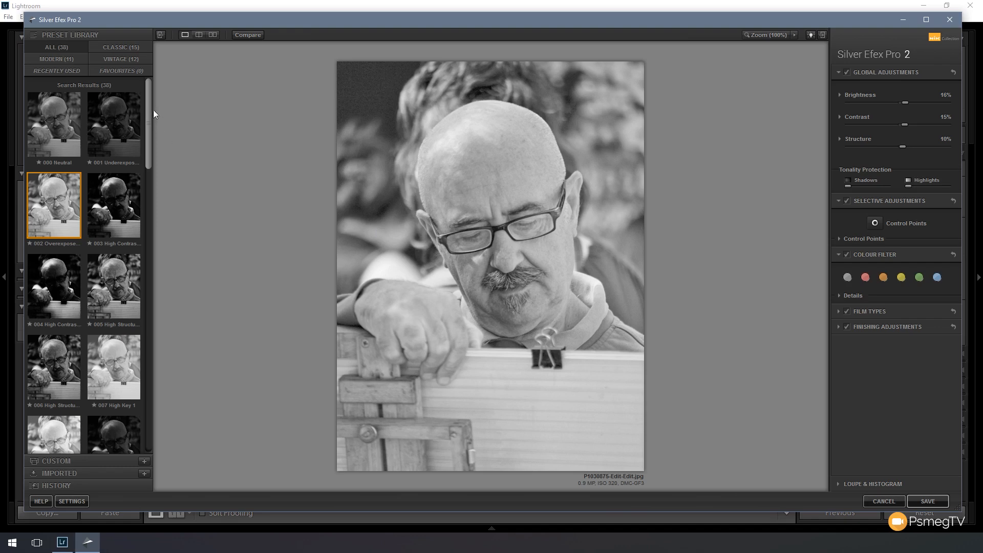
Browse the rest of the full preset library and its Modern and Classic categories
left_click_drag(147, 158, 158, 448)
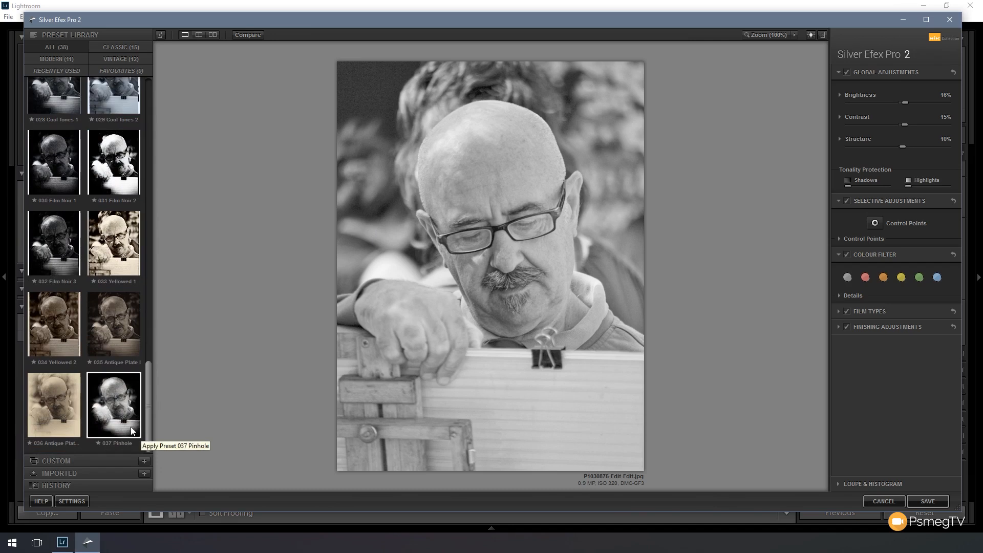
left_click(52, 58)
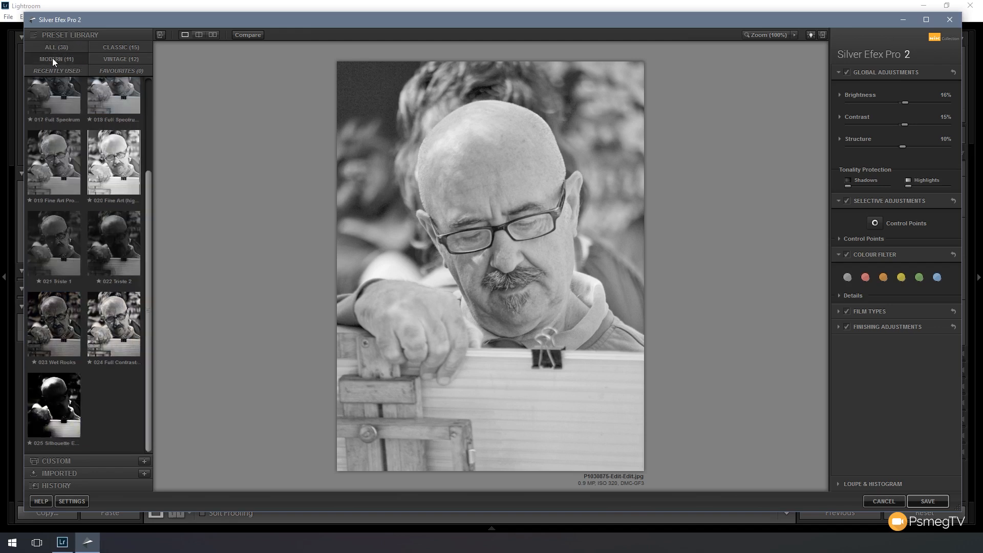
left_click_drag(149, 193, 138, 78)
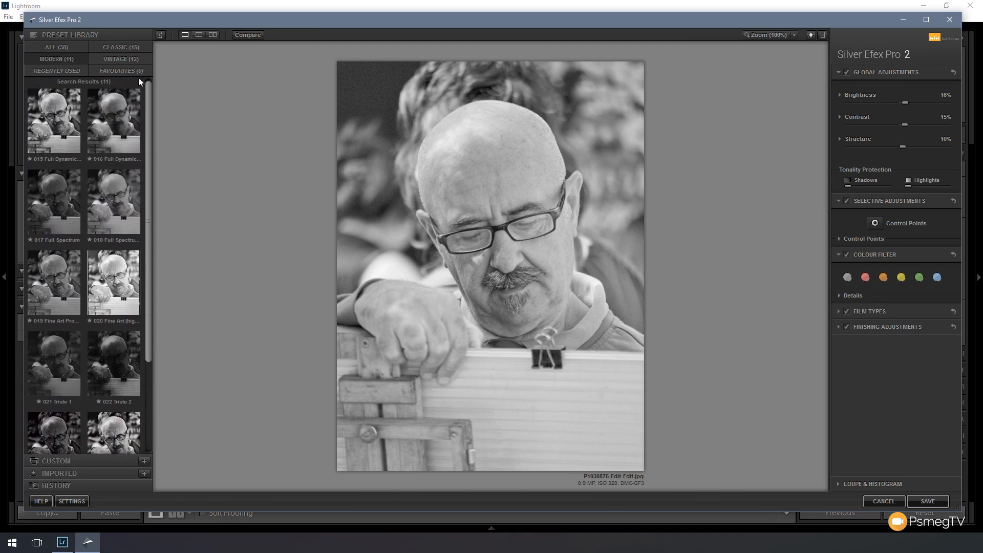
left_click(121, 48)
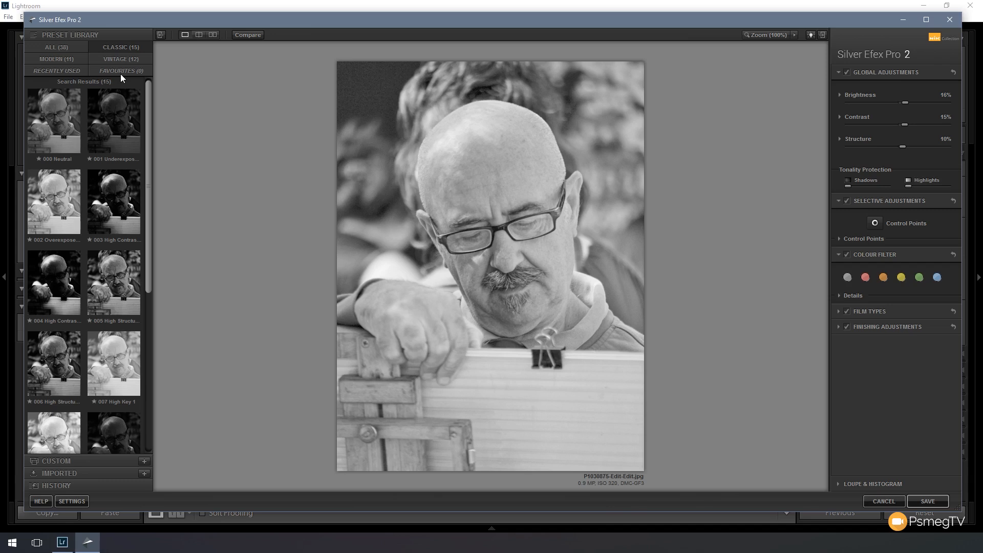
left_click_drag(150, 163, 149, 347)
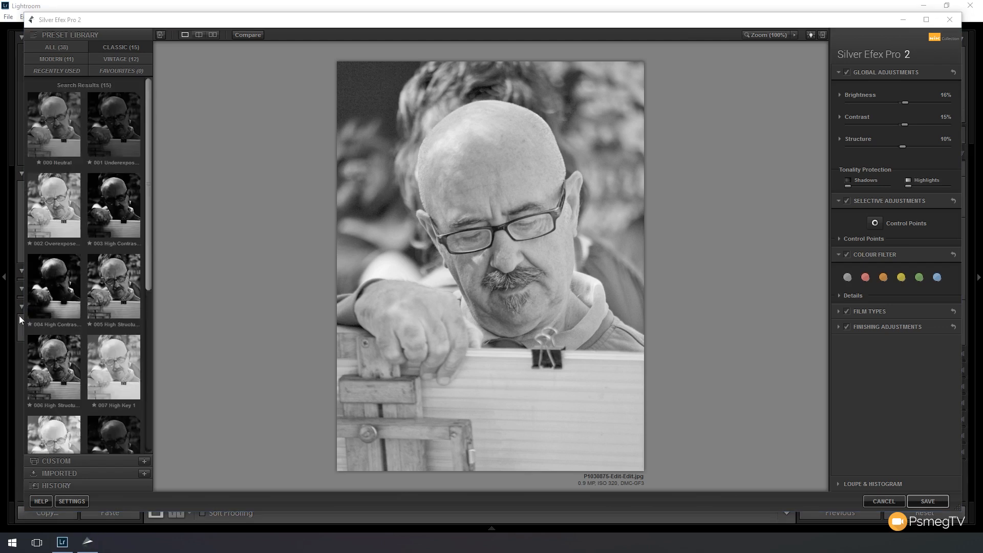
Show the custom presets and set the global brightness to 34%, contrast to 7% and structure to 67%
left_click(68, 460)
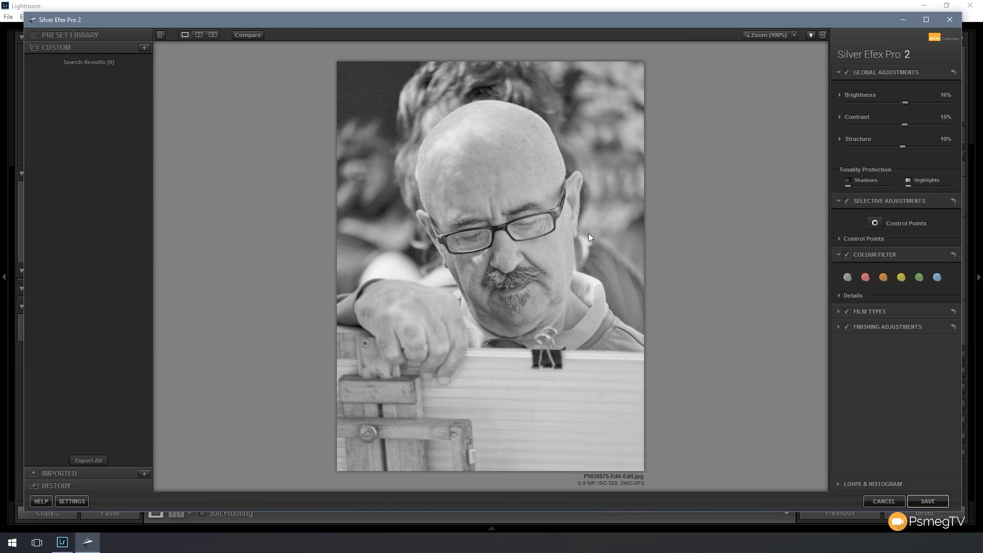
left_click_drag(902, 125, 915, 102)
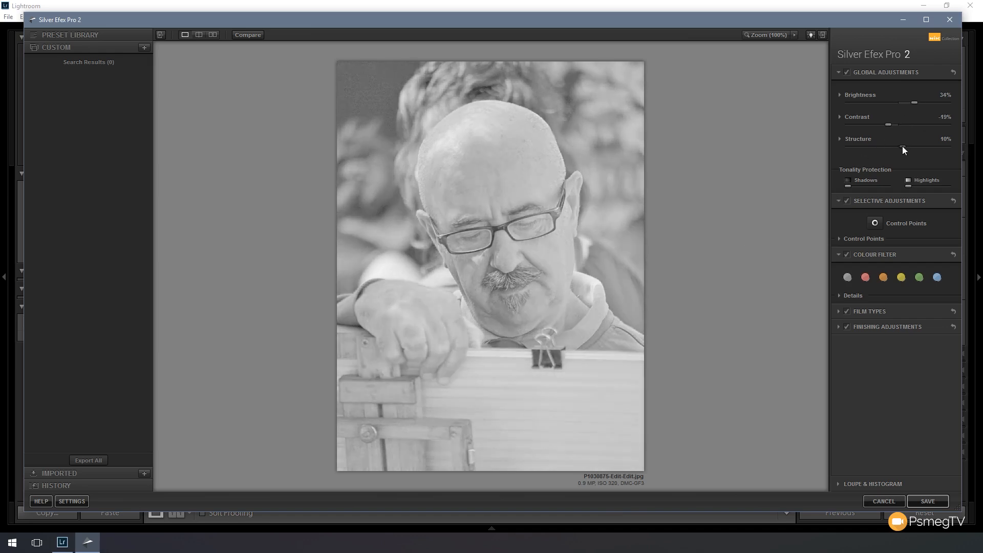
left_click_drag(915, 147, 900, 131)
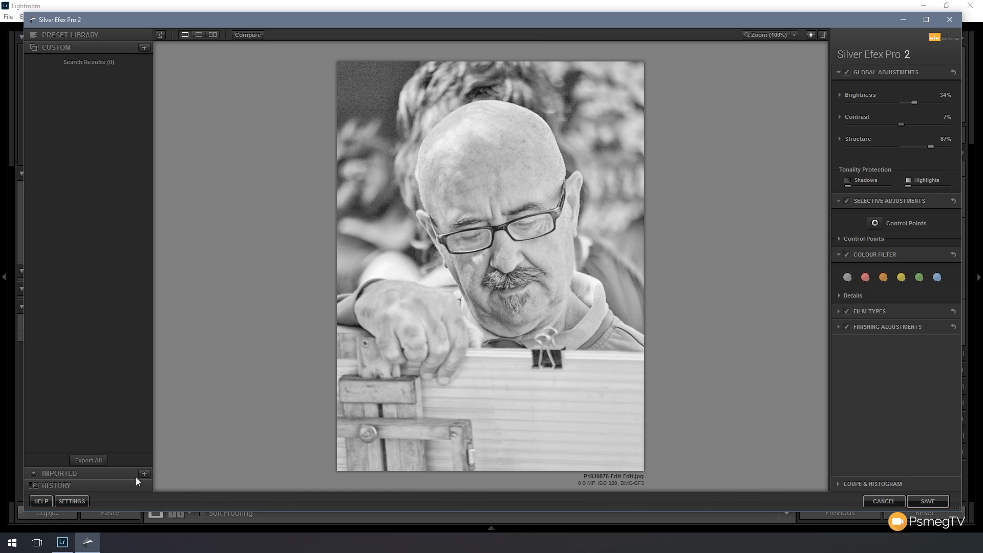
Save the current adjustments as a custom preset named Sample
left_click(145, 48)
left_click_drag(502, 228, 180, 124)
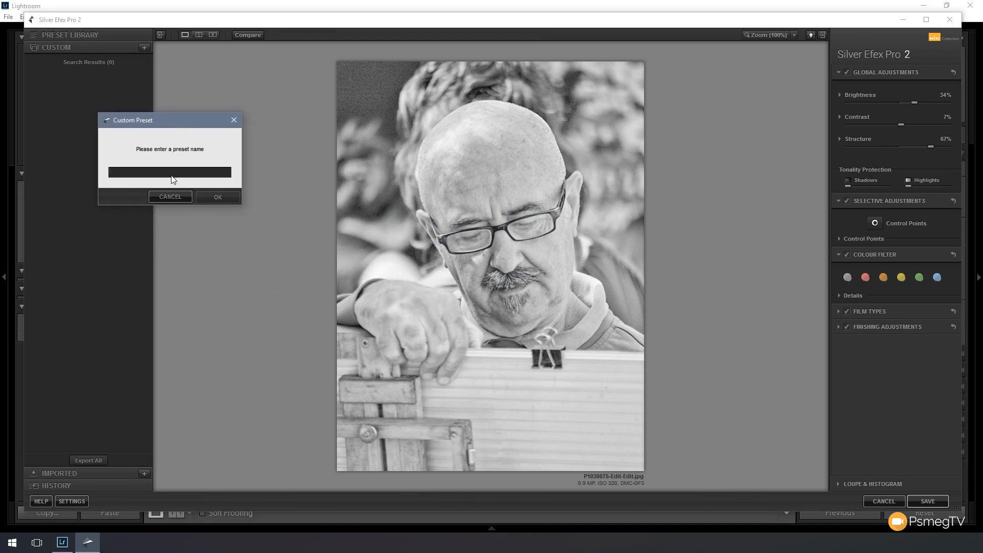
type("Sample")
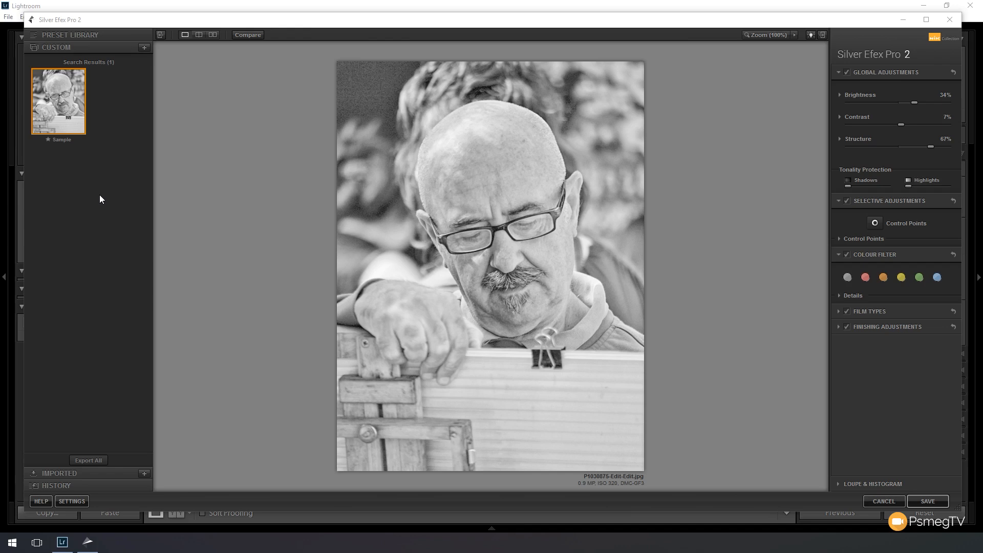
mouse_move(70, 88)
mouse_move(79, 130)
Inspect the imported presets section and its preset file import dialog without importing anything
left_click(63, 471)
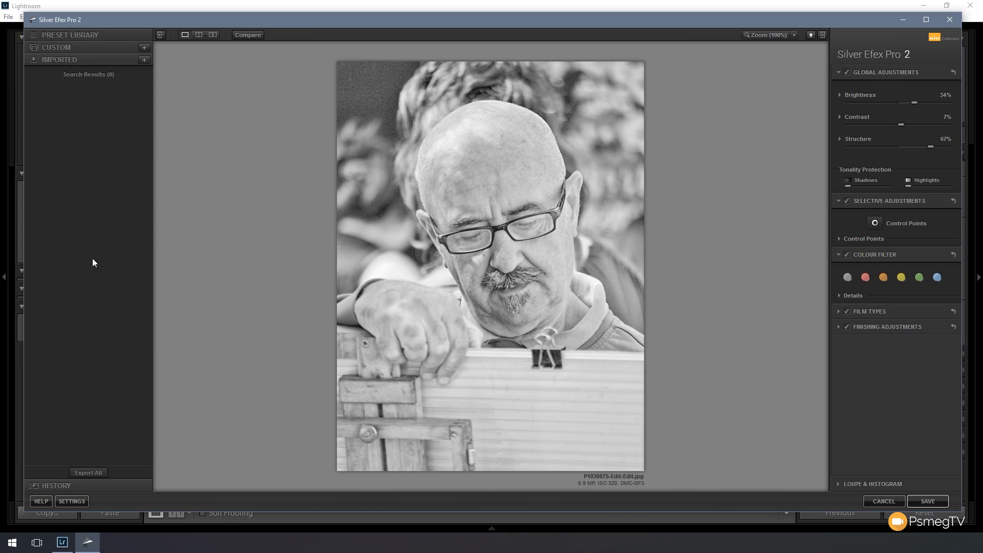
left_click(144, 60)
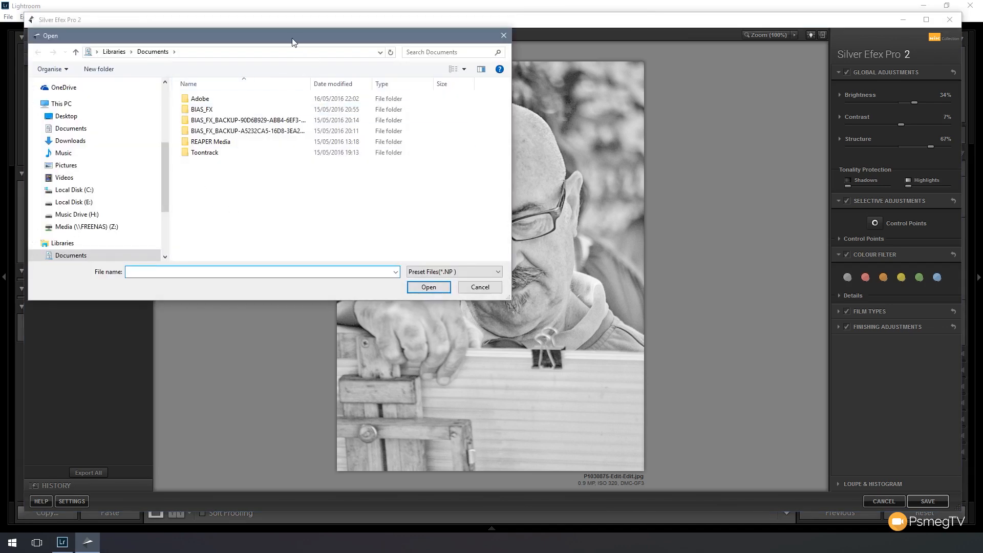
left_click_drag(293, 40, 352, 41)
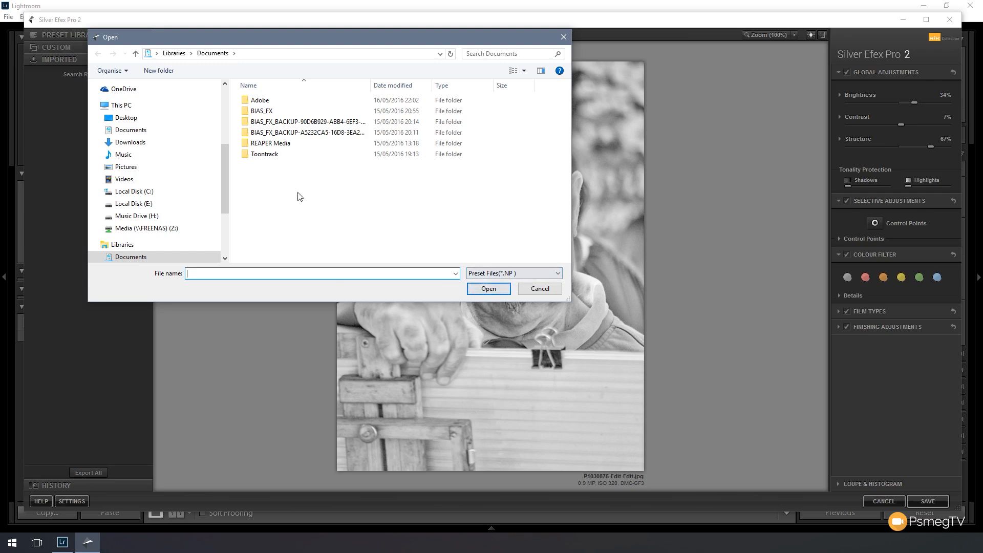
left_click(539, 289)
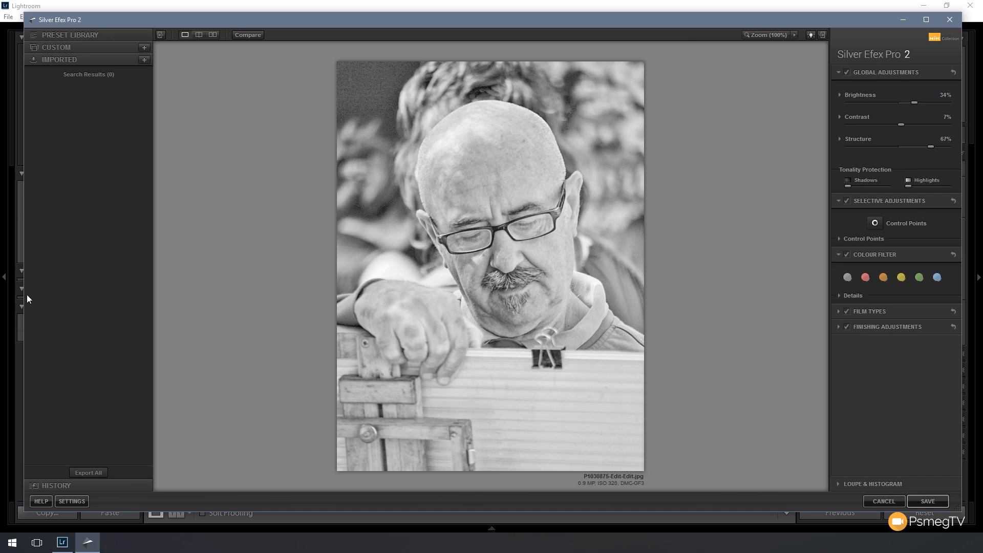
Step through earlier states in the edit history and return the photo to the 002 Overexposed (EV +1) state
left_click(51, 486)
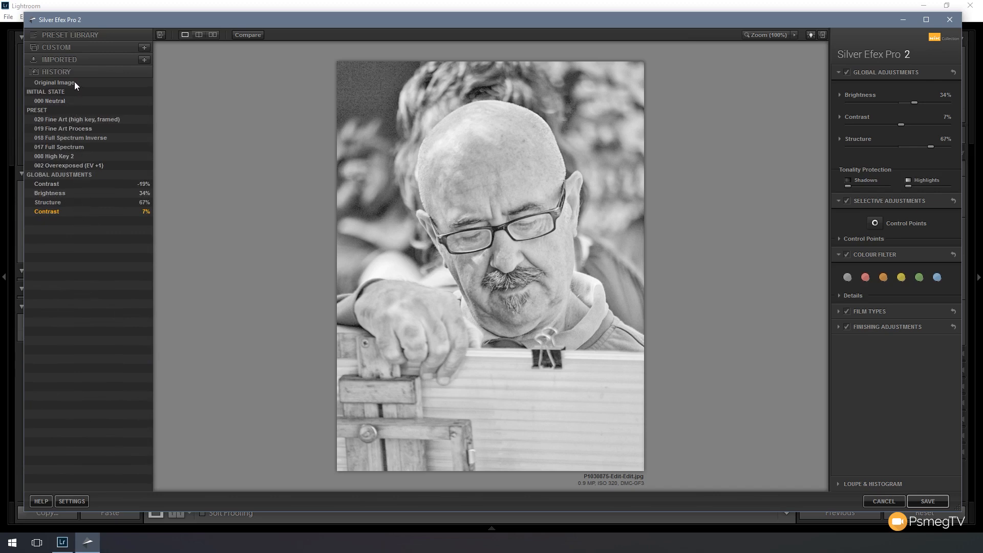
left_click(83, 188)
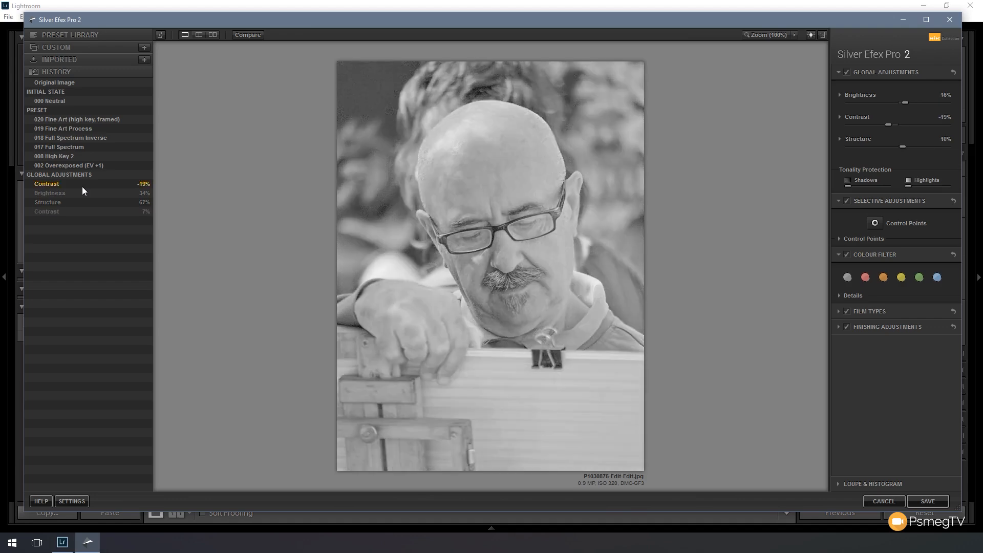
left_click(77, 144)
left_click(77, 121)
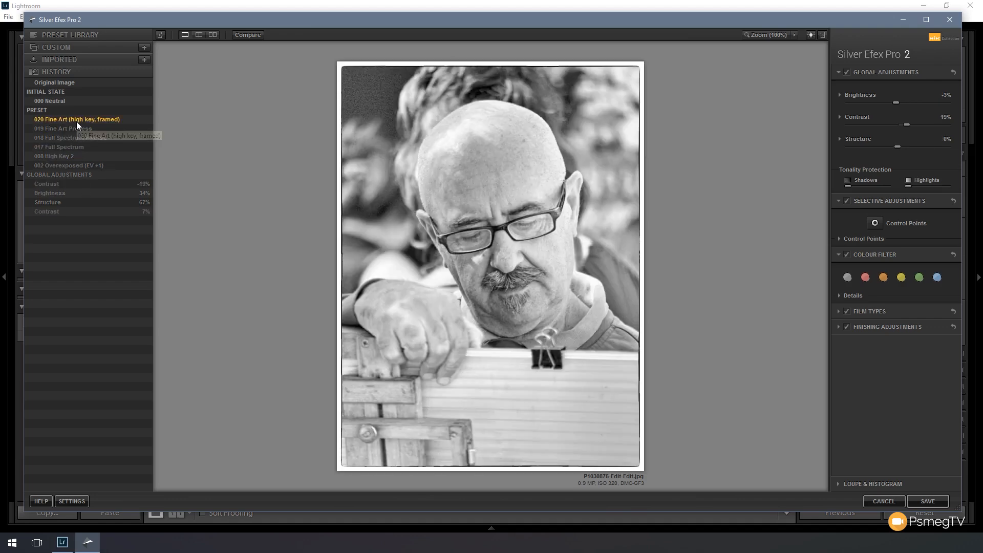
left_click(74, 154)
left_click(83, 164)
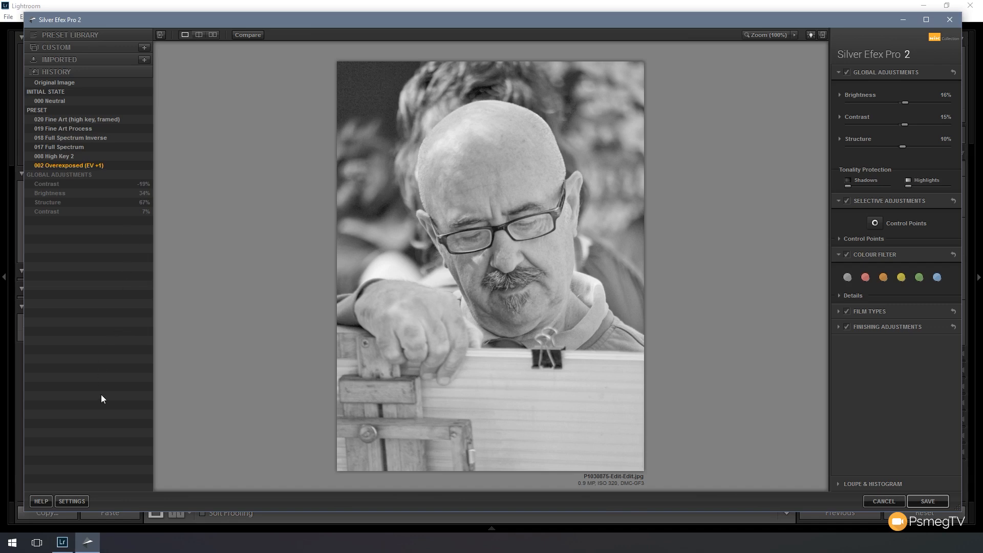
View the online Nik Collection help page for Silver Efex Pro 2 and close the browser
left_click(41, 501)
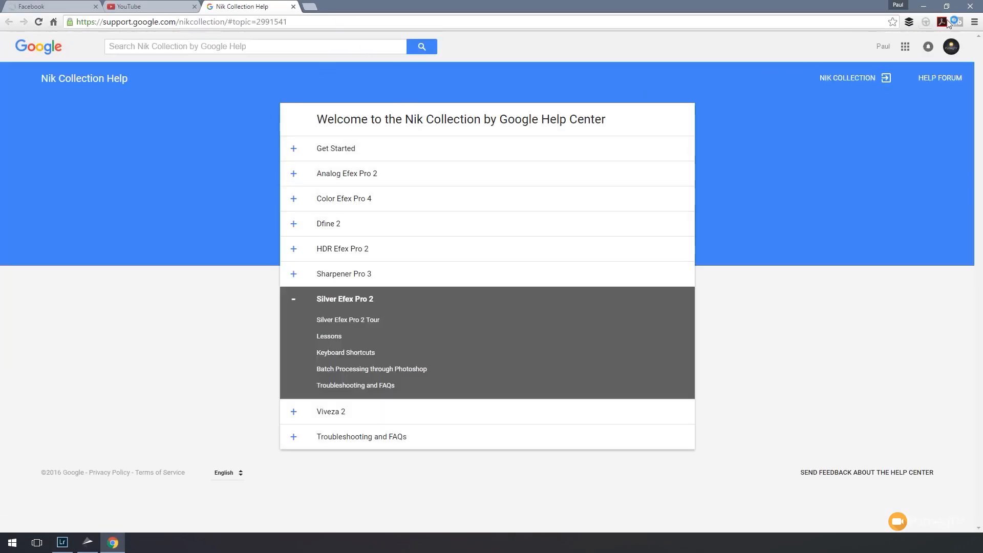
left_click(969, 7)
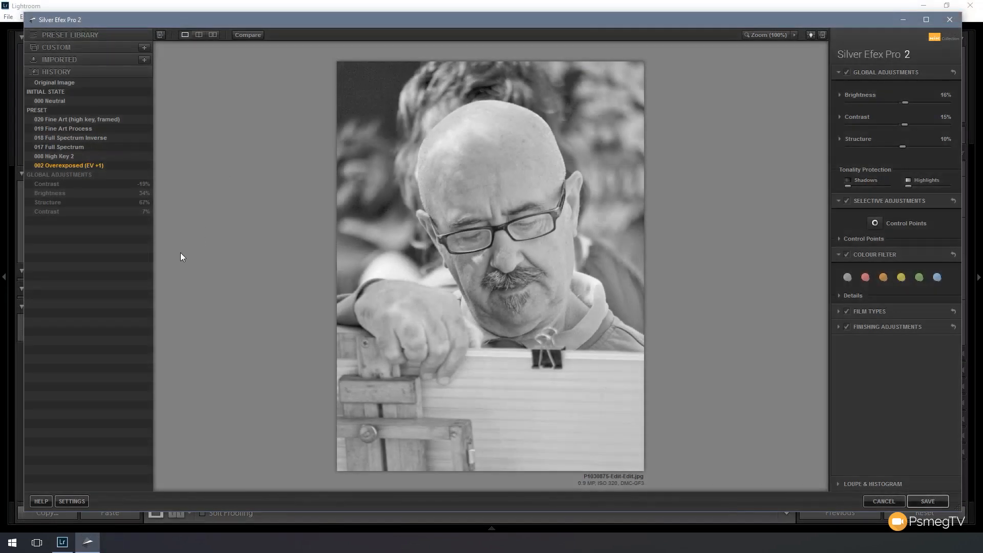
Review the interface, GPU, image output and Nik Collection improvement sections of the settings, and leave without changing anything
left_click(68, 501)
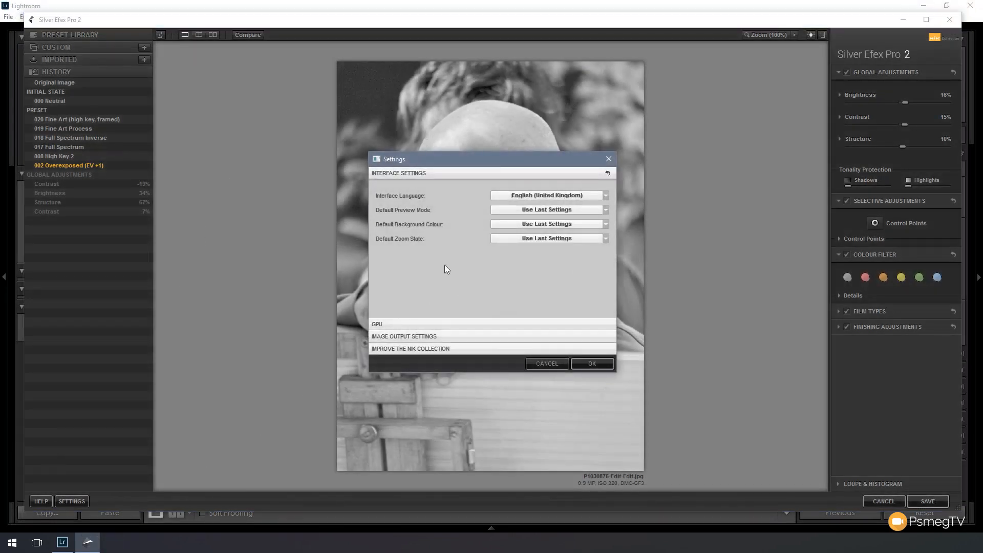
left_click_drag(469, 155, 258, 86)
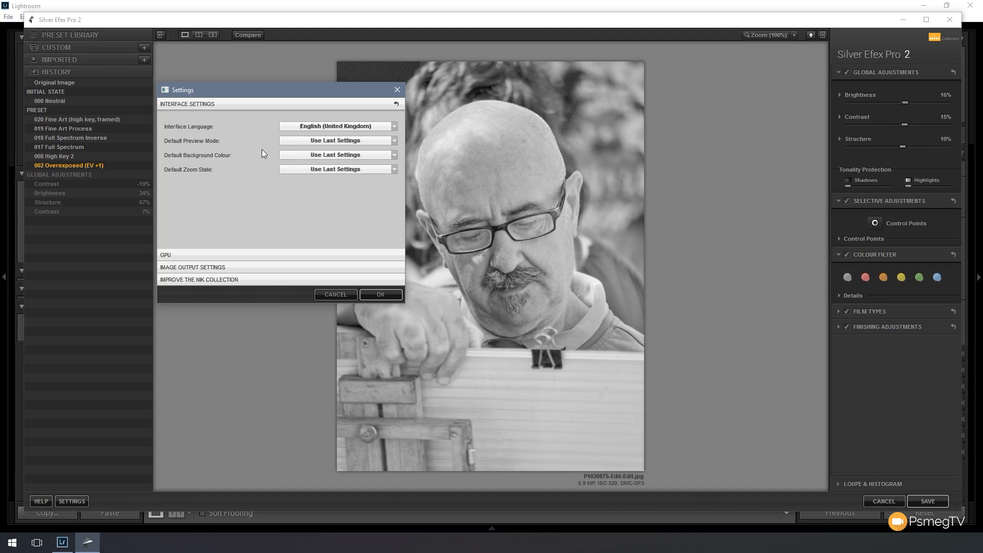
left_click(174, 255)
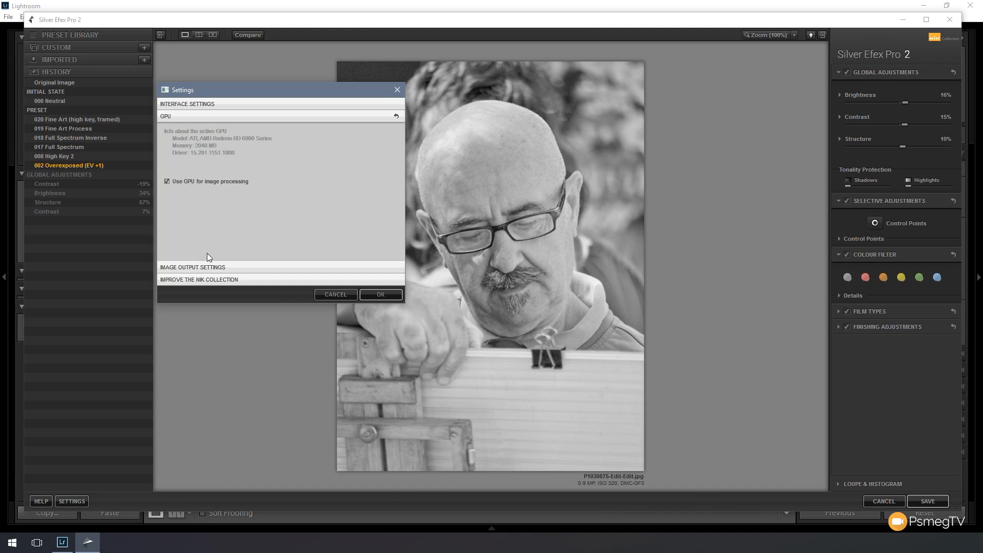
left_click(198, 268)
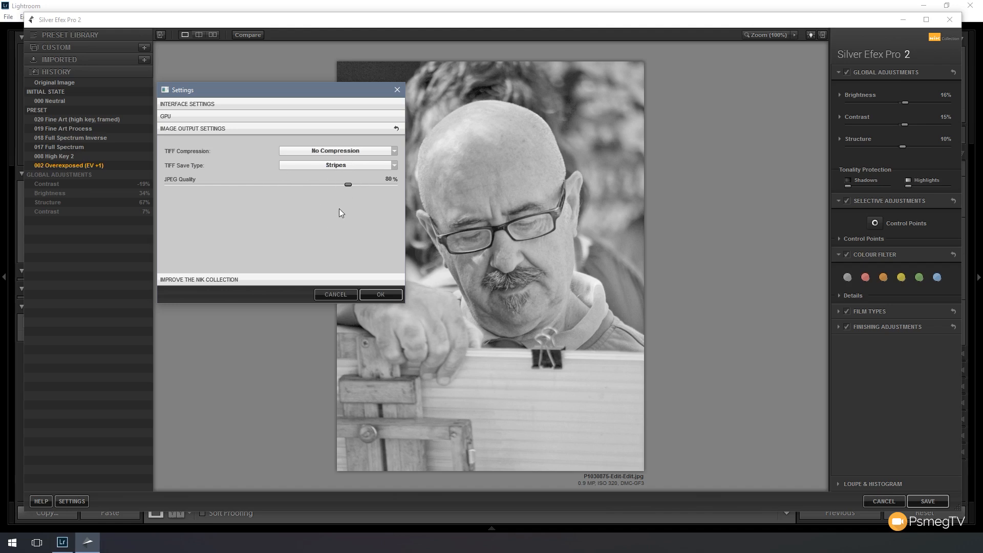
left_click(197, 280)
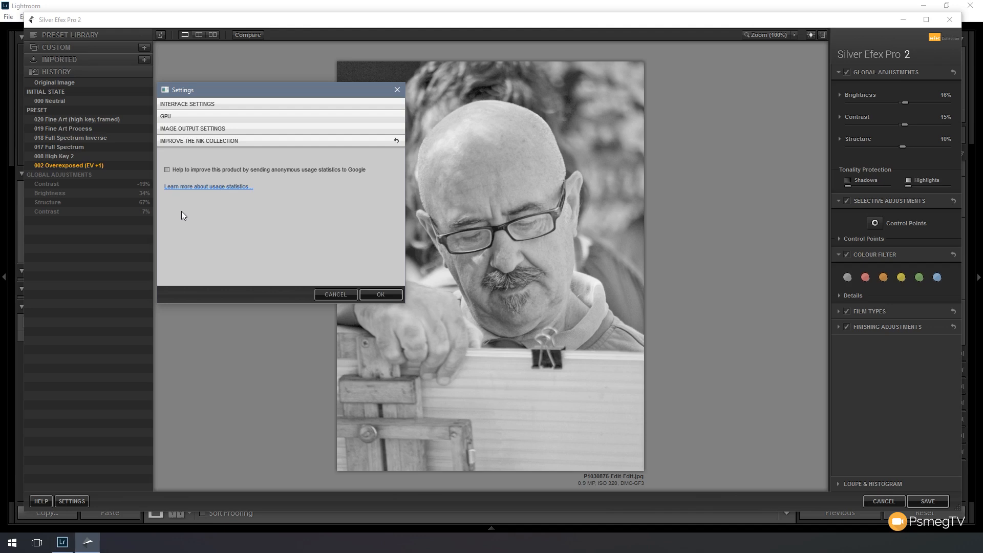
left_click(344, 294)
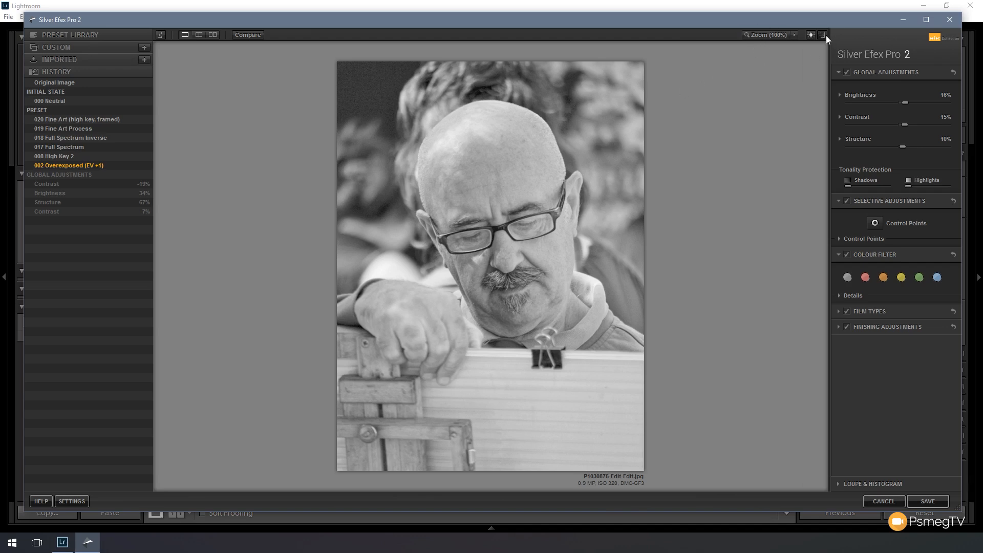
Hide and reshow the preset and history panel, and preview the photo in split view with vertical and horizontal dividers
left_click(160, 33)
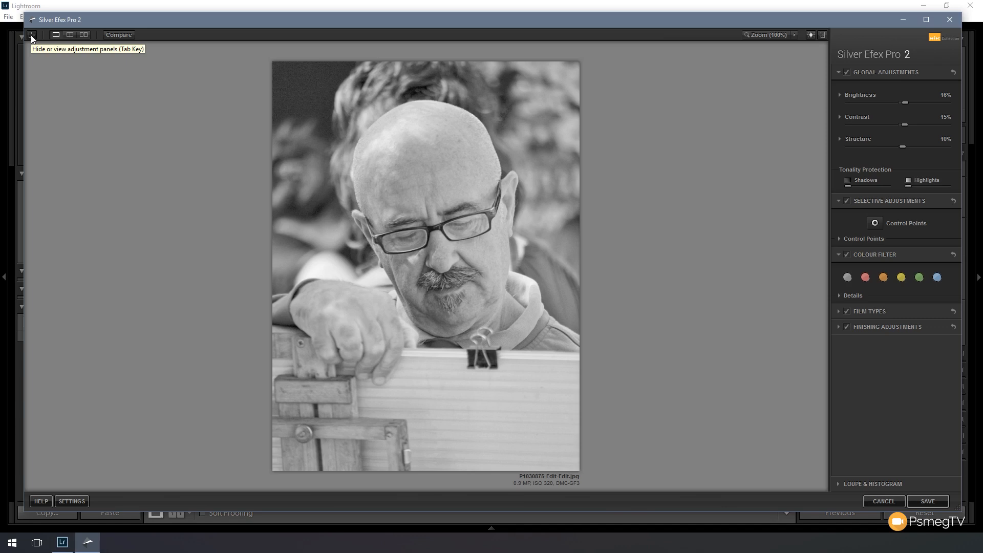
left_click(32, 36)
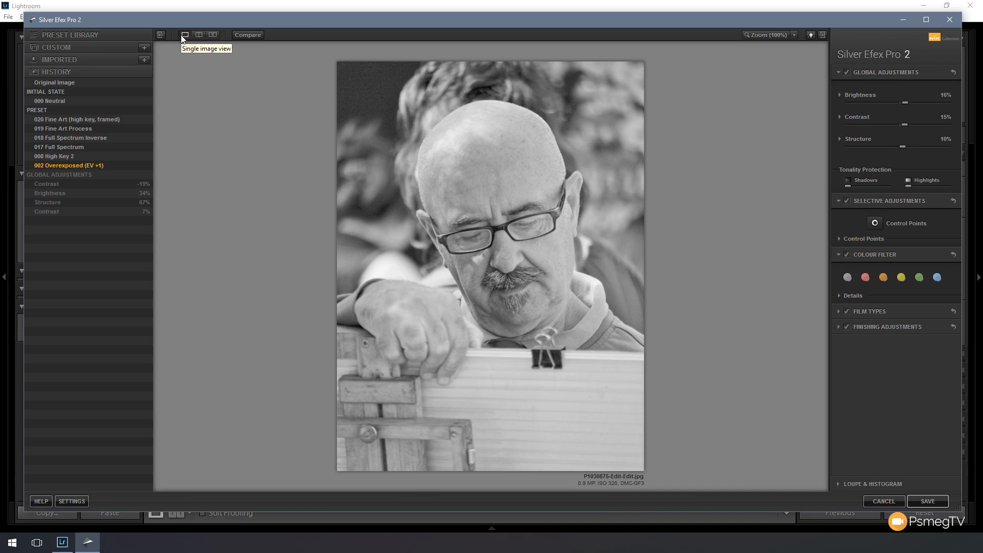
left_click(198, 36)
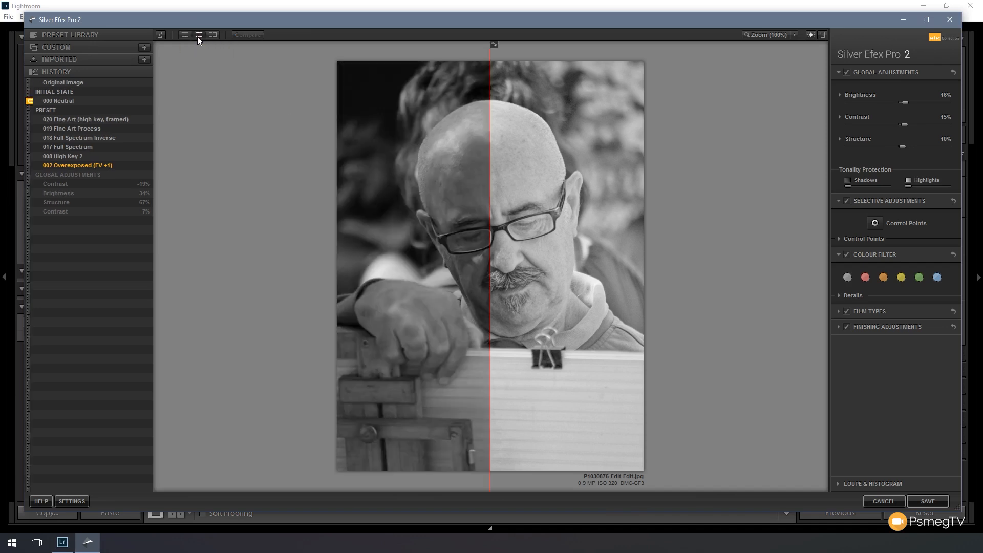
mouse_move(489, 170)
left_mouse_down()
mouse_move(410, 170)
mouse_move(546, 170)
mouse_move(439, 169)
mouse_move(486, 169)
left_mouse_up()
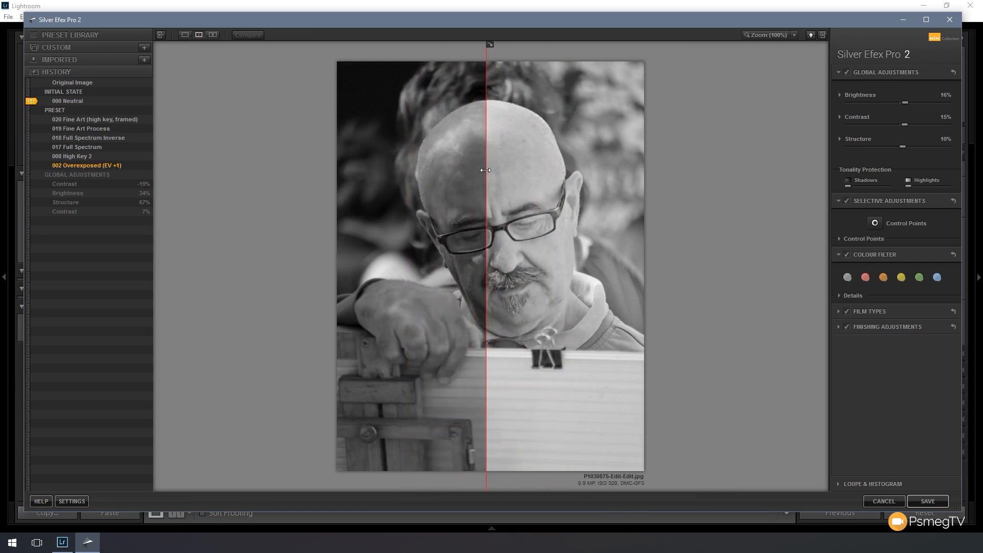
left_click(491, 46)
left_click_drag(527, 264, 516, 206)
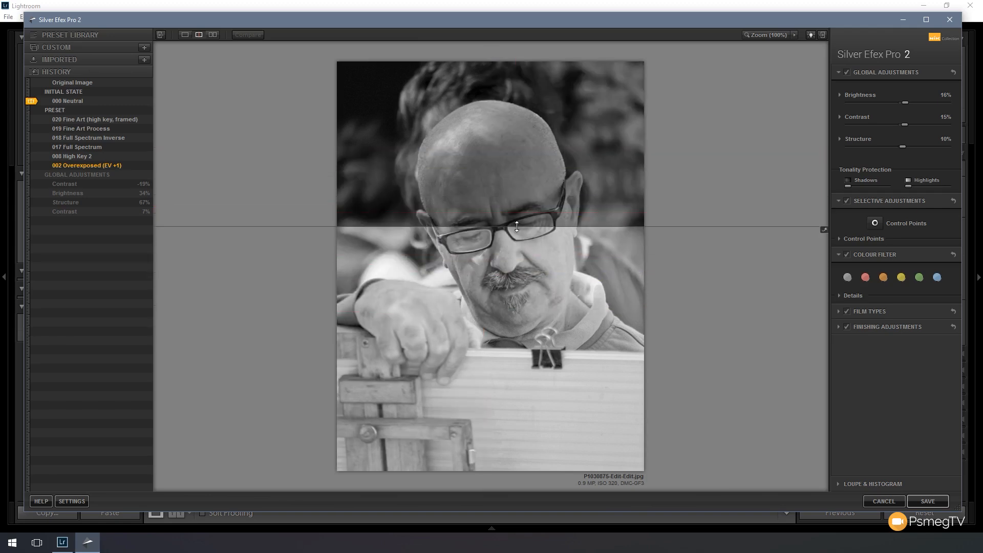
left_click(823, 230)
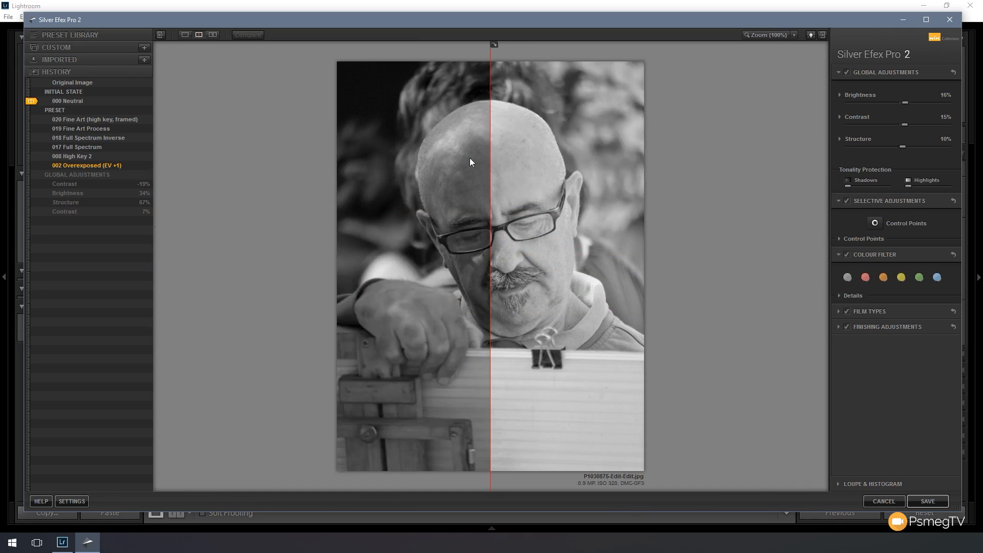
View the before and after photos side by side and stacked, and return to single image view
left_click(212, 35)
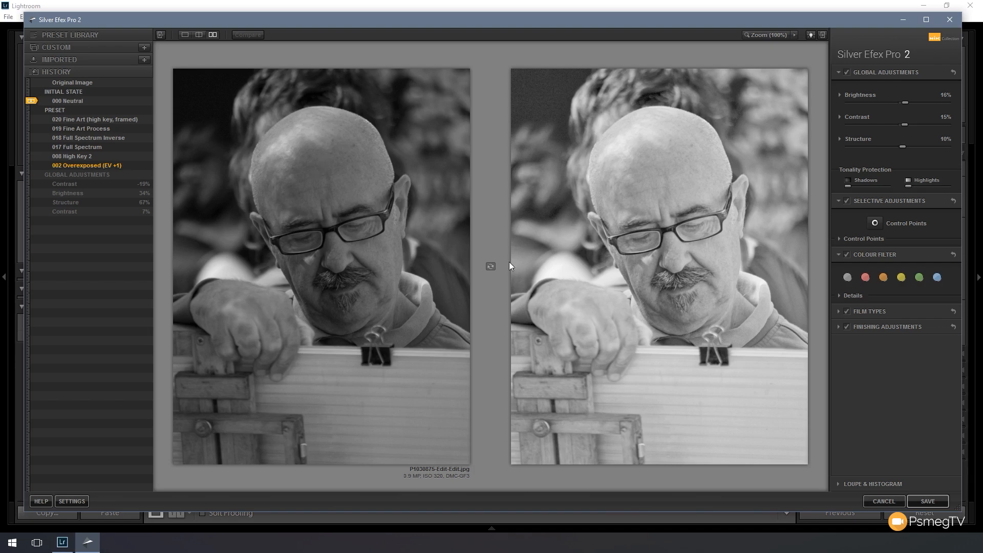
left_click(491, 266)
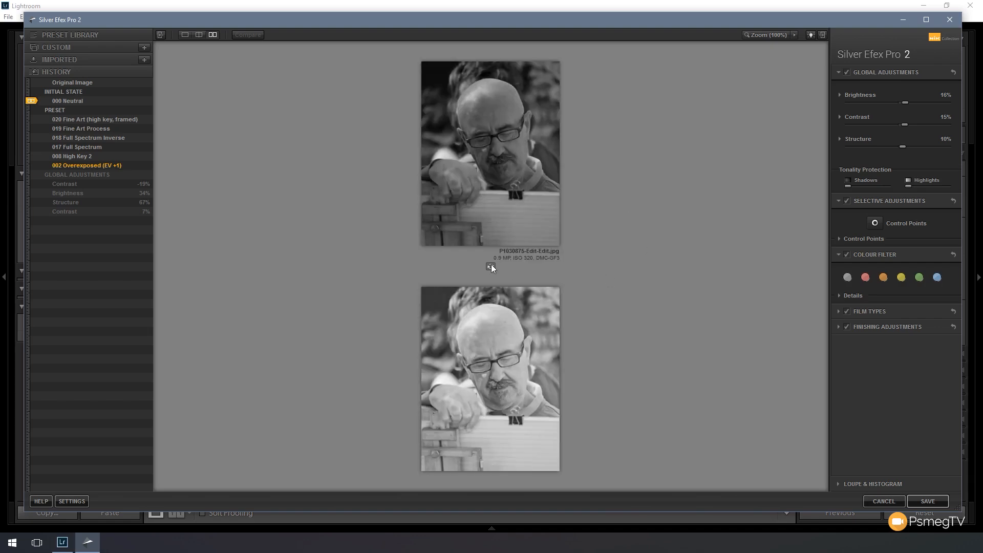
left_click(491, 266)
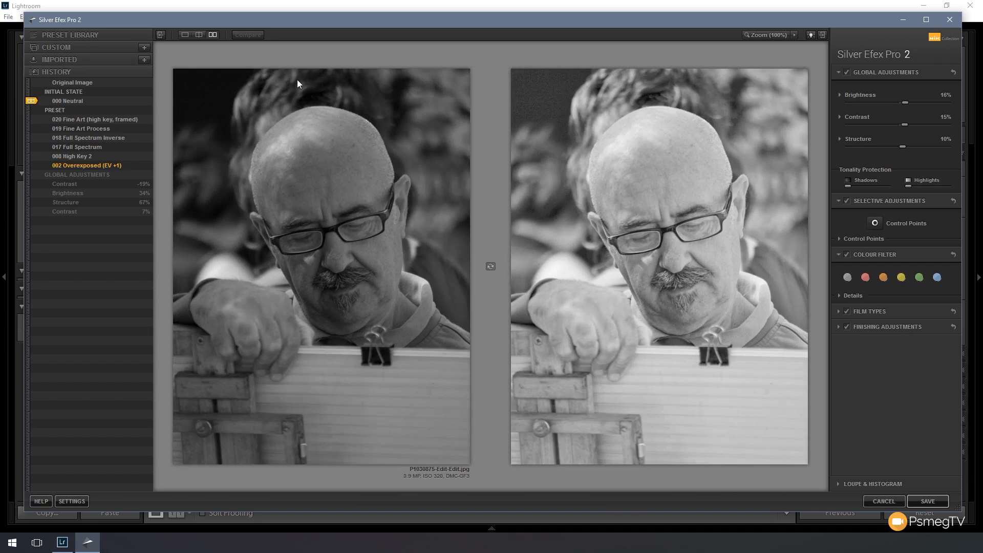
left_click(185, 34)
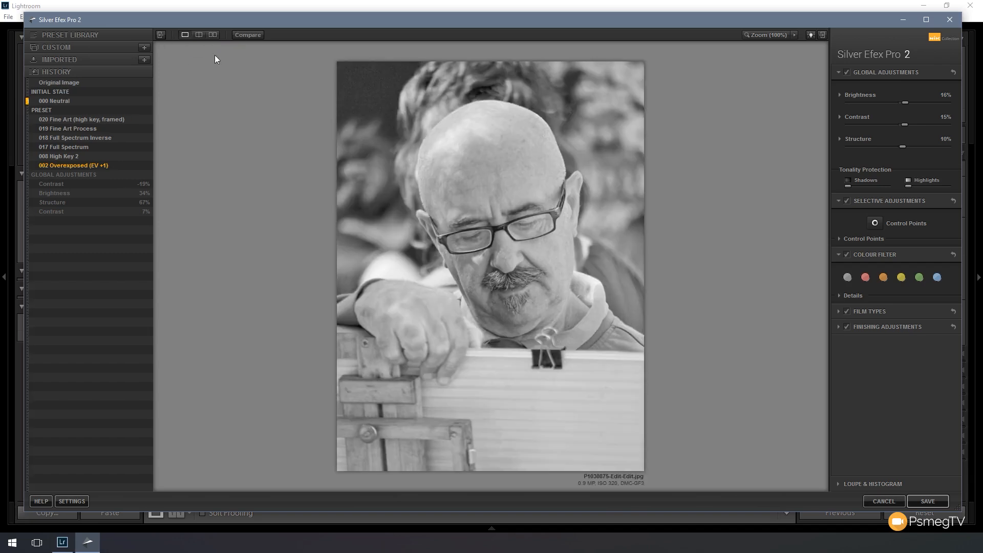
Compare the current photo repeatedly with the 000 Neutral history state
left_click(248, 34)
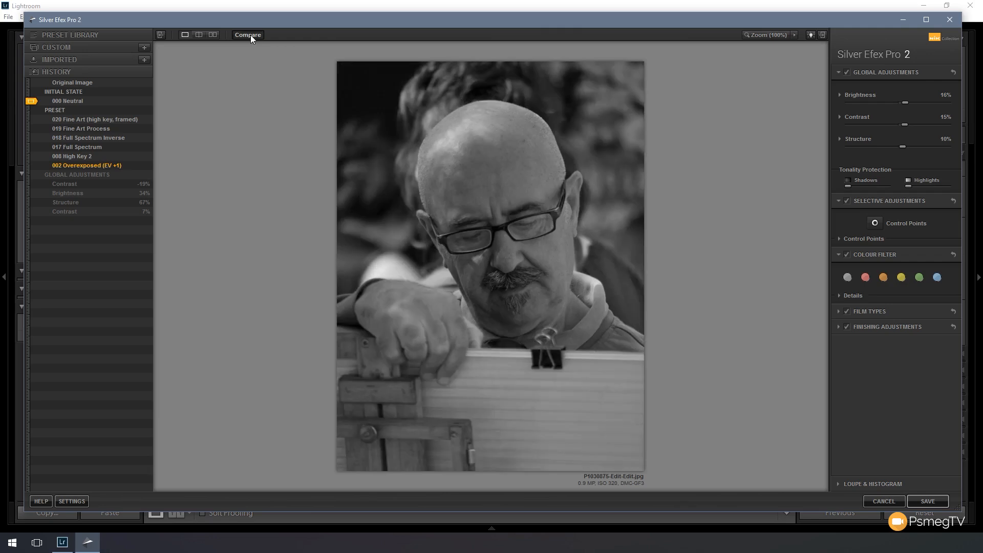
left_click(250, 35)
left_click(251, 35)
left_click(251, 35)
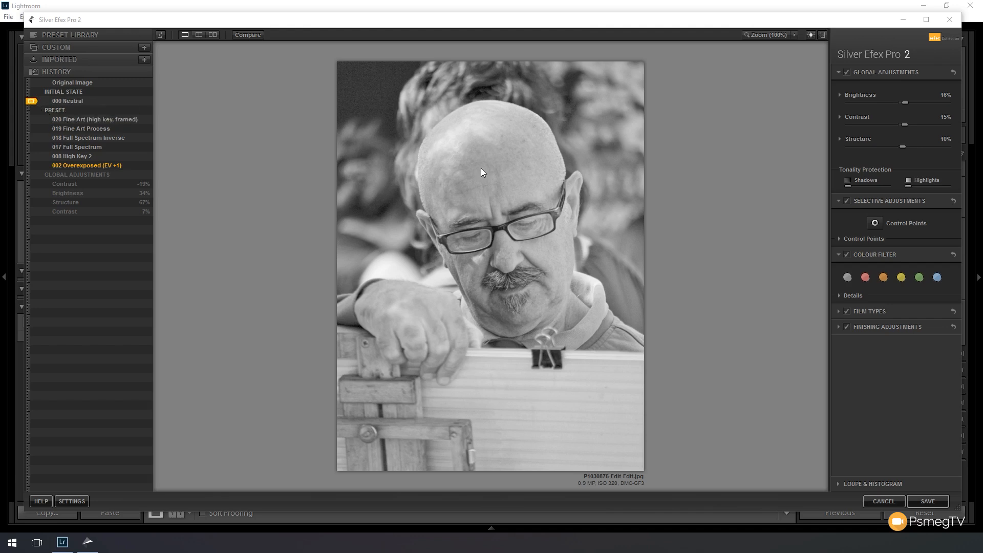
left_click(250, 36)
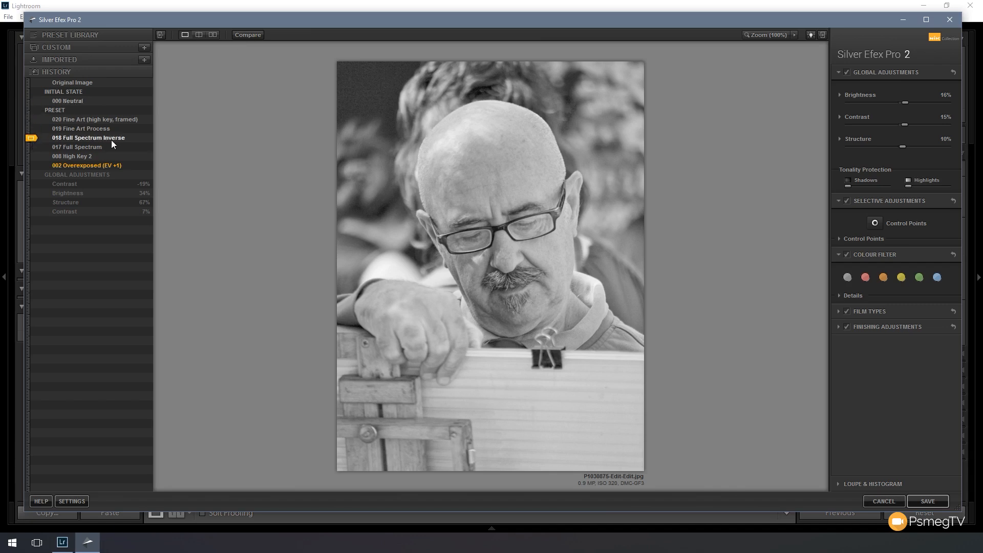
Use the 018 Full Spectrum Inverse history state as the comparison reference and flip between it and the current photo
left_click(252, 35)
left_click(251, 35)
left_click(252, 35)
left_click(251, 35)
Compare the last Contrast 7% history state with 008 High Key 2 as the reference
left_click(76, 157)
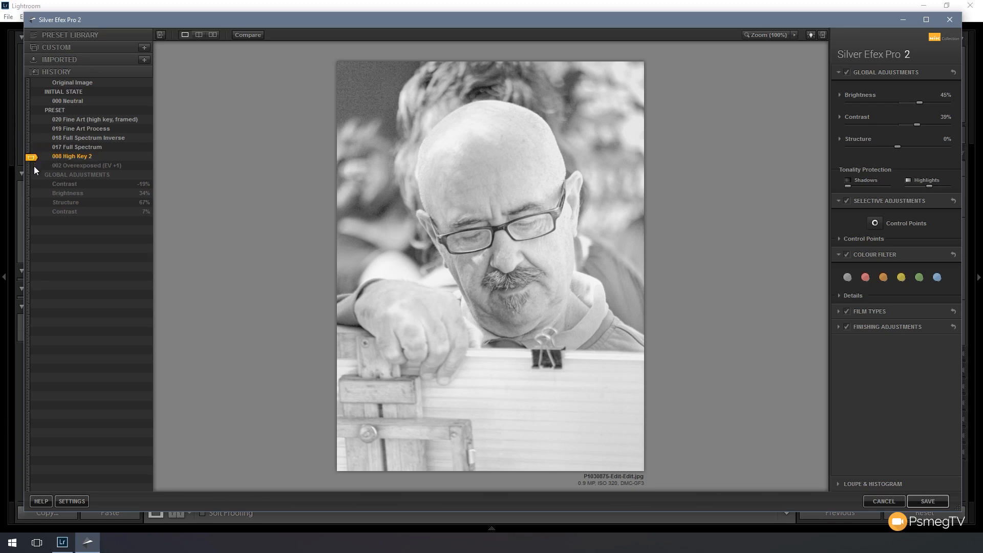
left_click(70, 211)
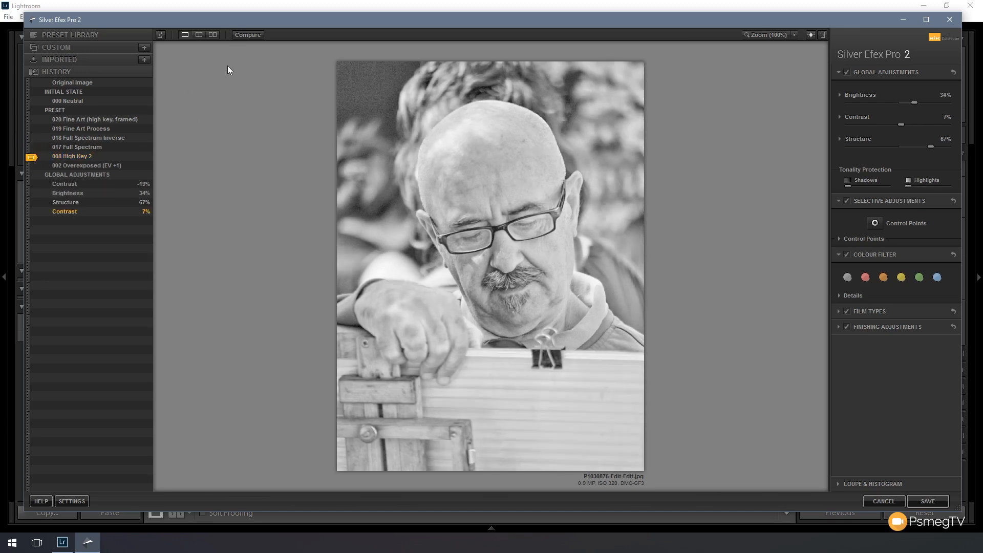
left_click(254, 38)
left_click(254, 38)
left_click(254, 37)
left_click(254, 38)
left_click(254, 38)
Step back through the history to 020 Fine Art (high key, framed), and return the photo to the last Contrast 7% state
left_click(62, 193)
left_click(60, 183)
left_click(63, 165)
left_click(69, 138)
left_click(72, 120)
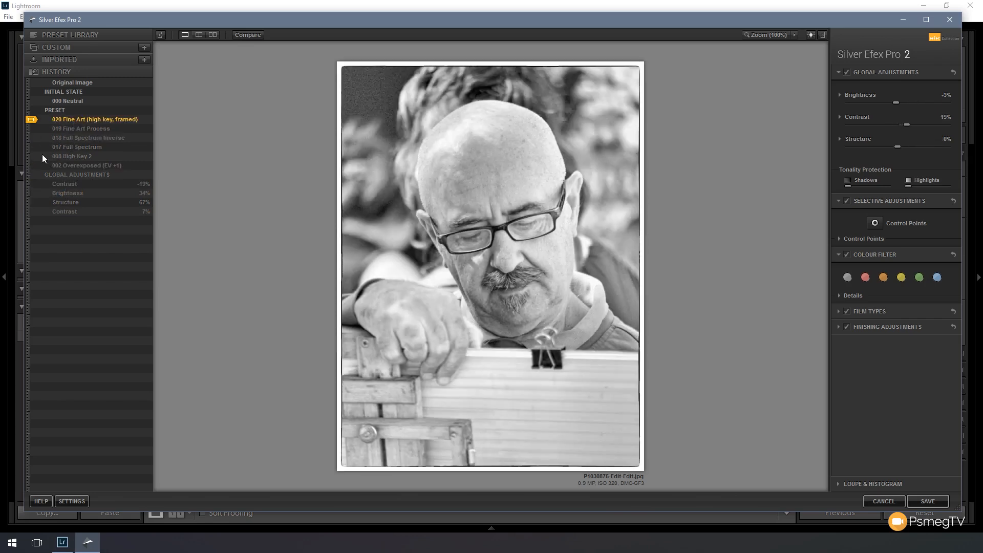
left_click(66, 210)
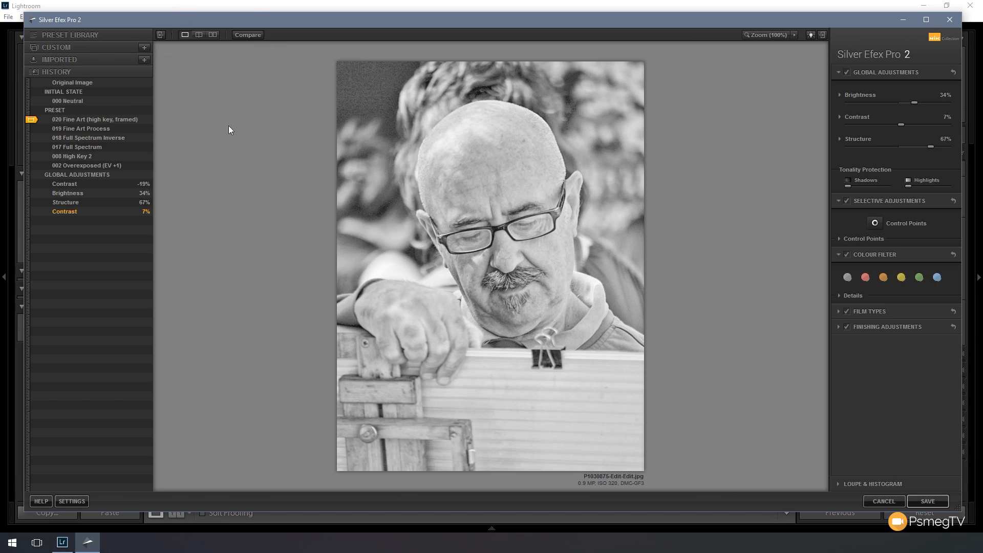
Hide and reshow the preset and history panel, and inspect the brow and ear area of the portrait at 400% zoom
left_click(160, 35)
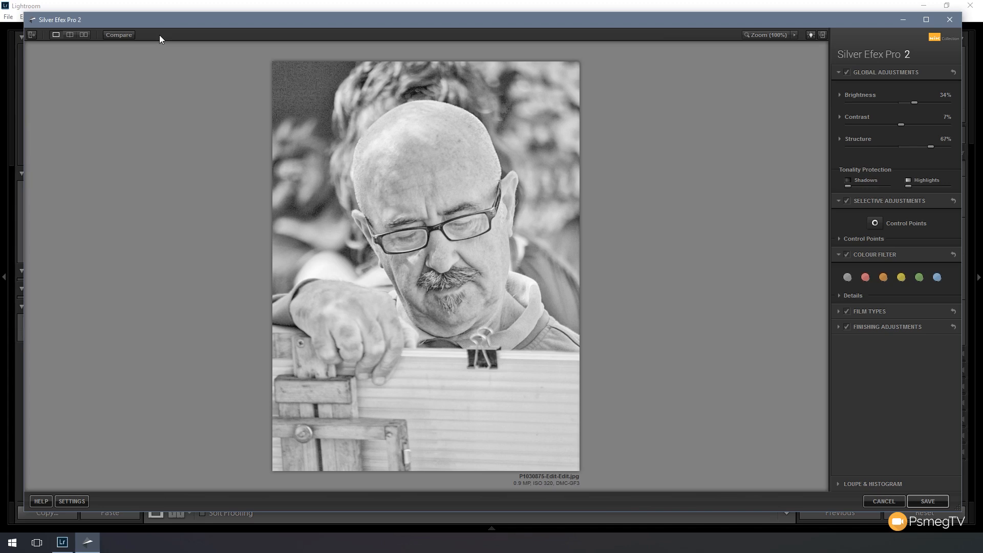
left_click(31, 35)
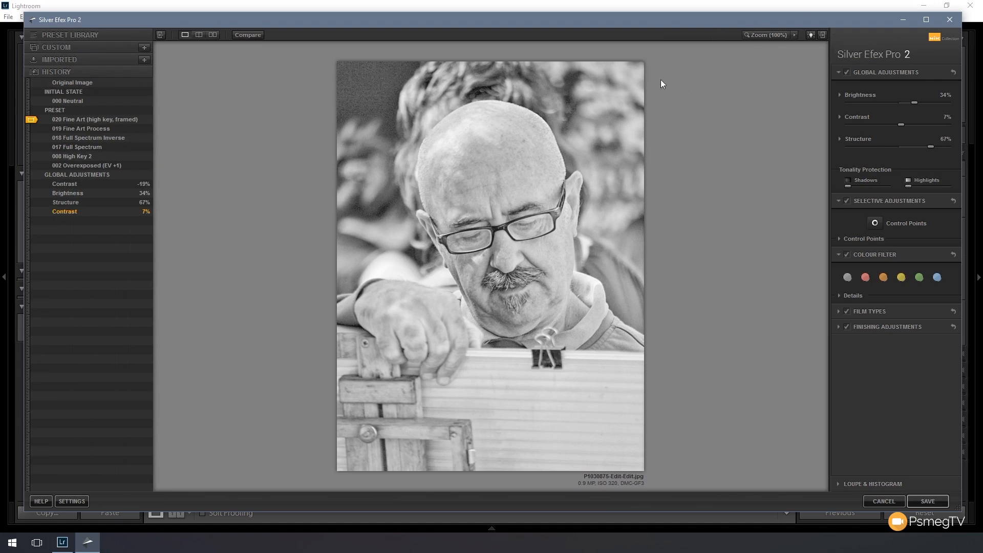
left_click(795, 35)
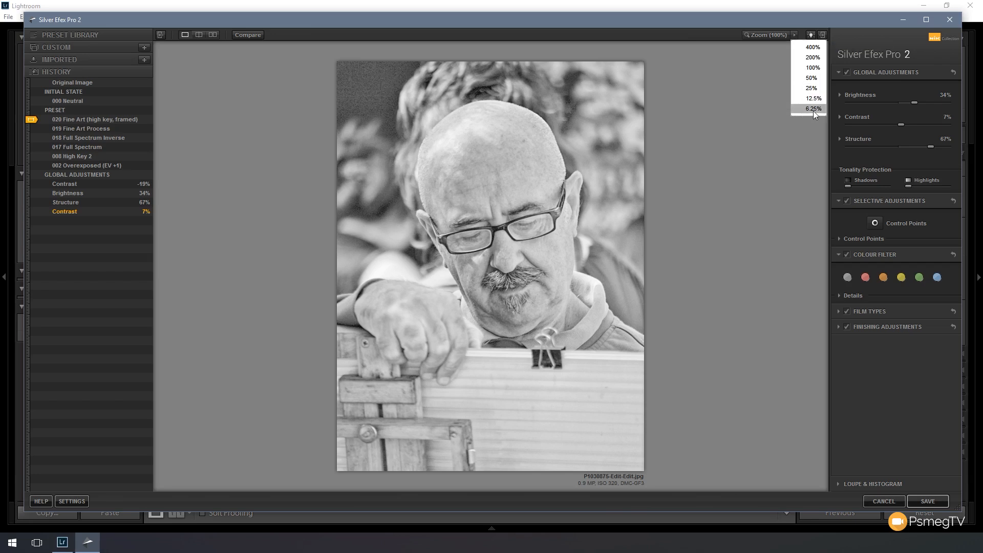
left_click(822, 47)
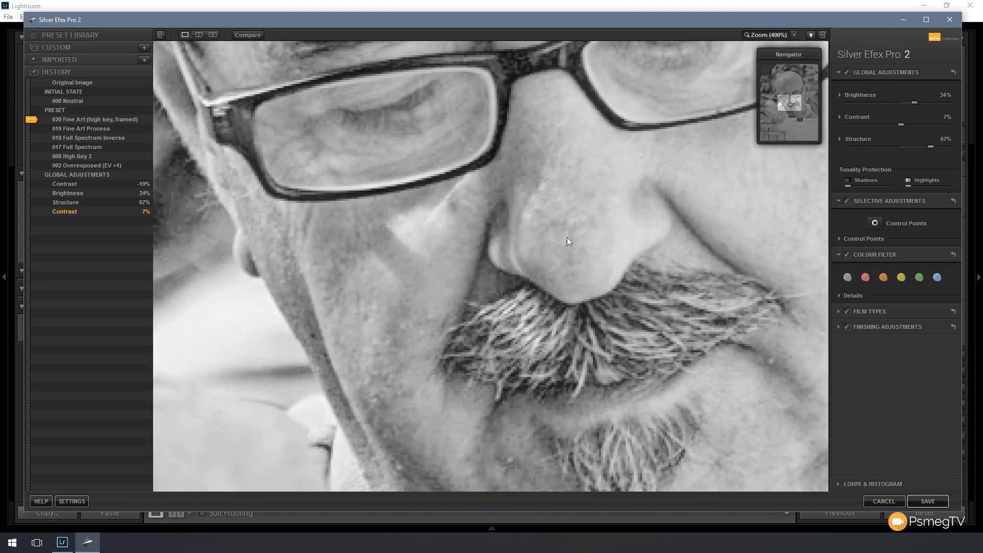
mouse_move(789, 99)
left_mouse_down()
mouse_move(775, 78)
mouse_move(787, 75)
mouse_move(791, 96)
mouse_move(782, 103)
mouse_move(779, 81)
mouse_move(798, 88)
left_mouse_up()
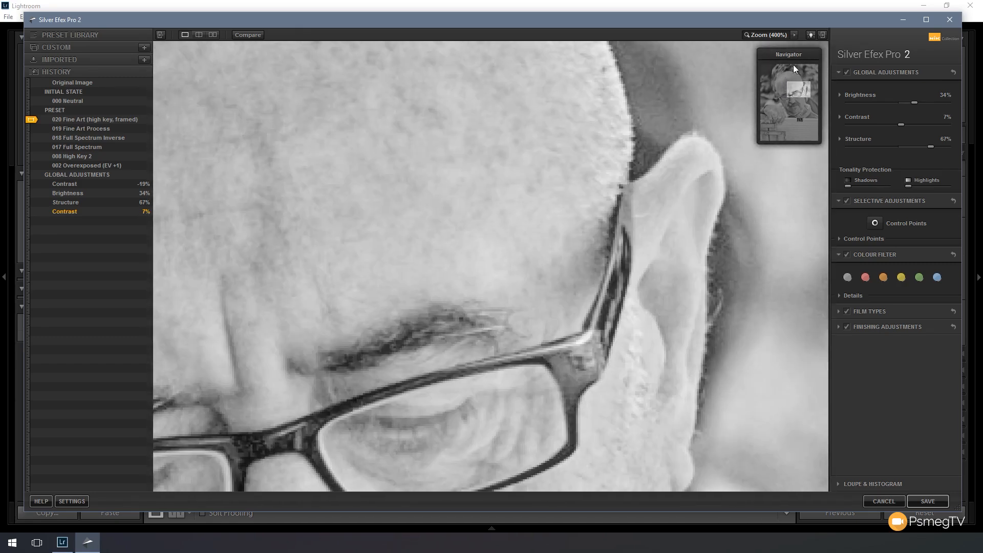
View the photo at 50%, 400%, 6.25% and 100% zoom, and return to the whole-image view
left_click(794, 35)
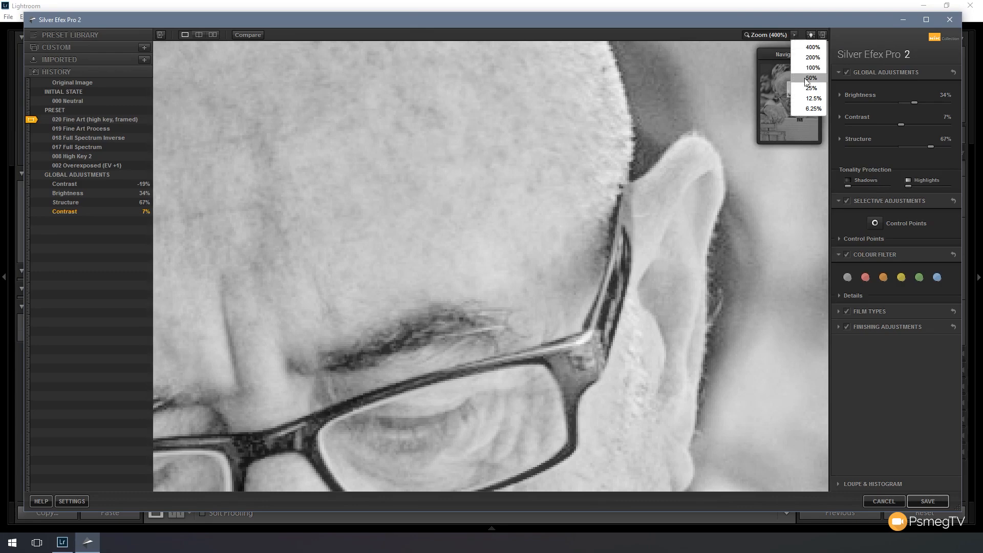
left_click(811, 78)
left_click(794, 36)
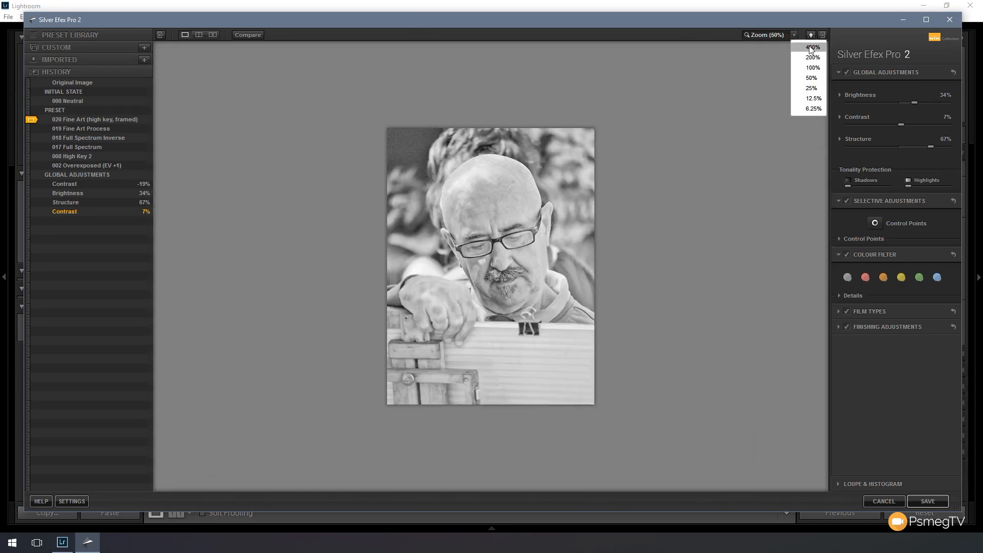
left_click(813, 47)
left_click(794, 35)
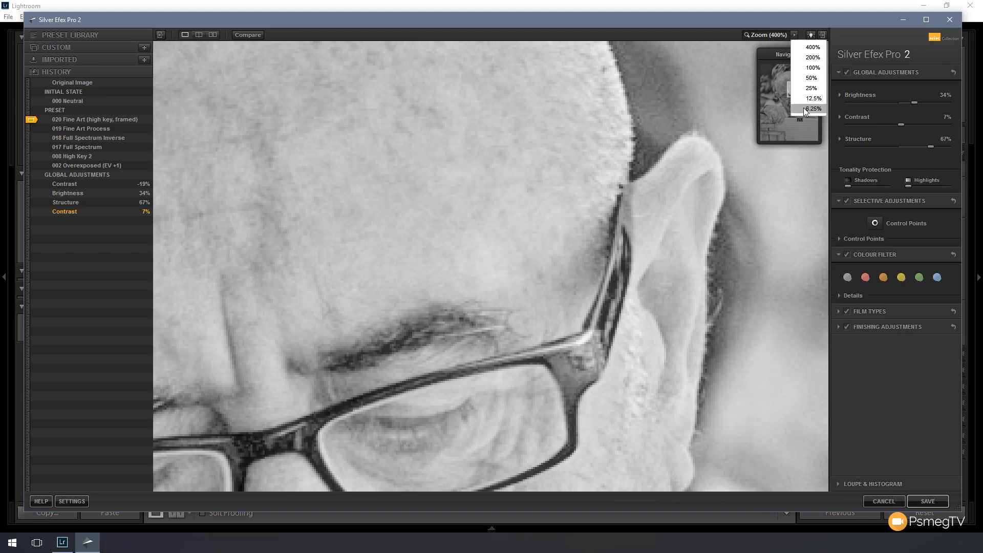
left_click(812, 108)
left_click(797, 37)
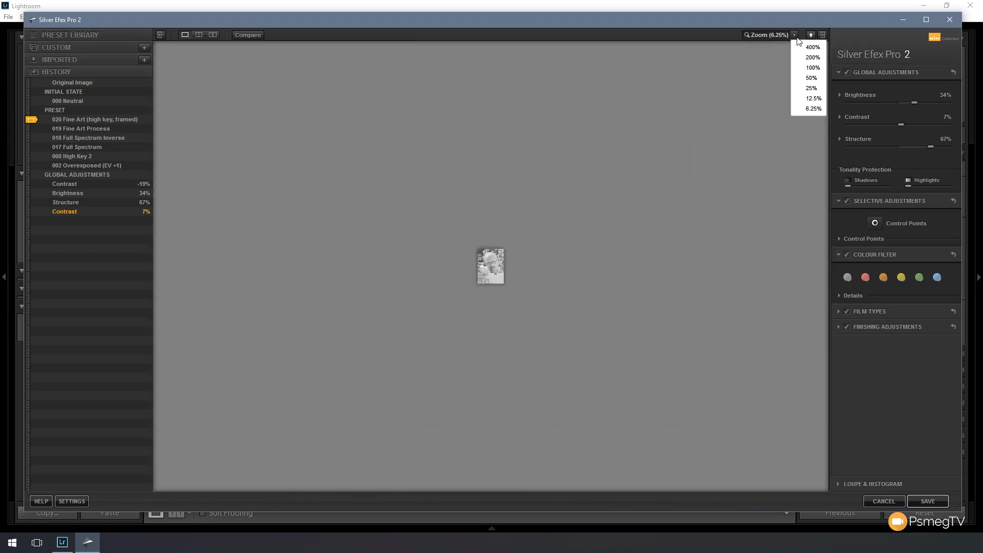
left_click(810, 67)
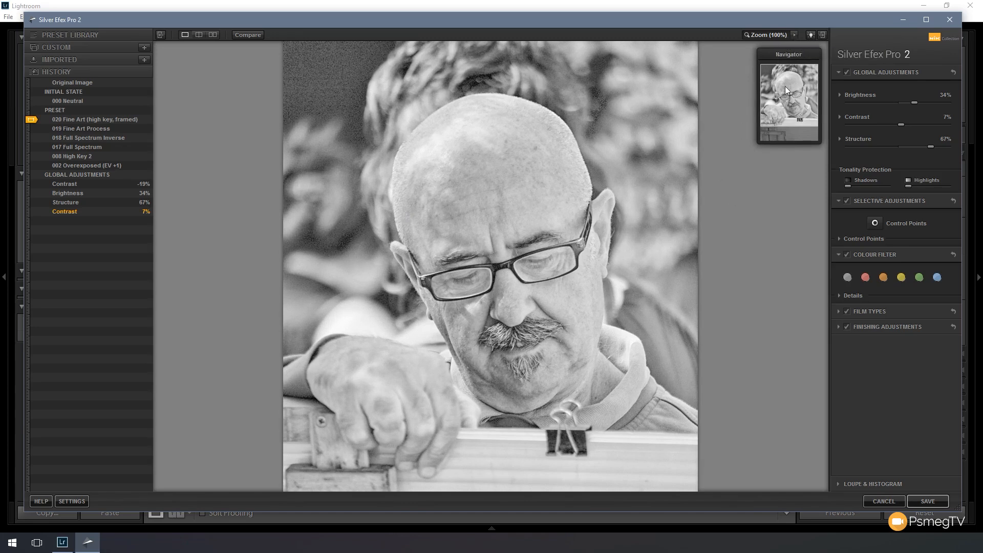
left_click(794, 36)
left_click(763, 36)
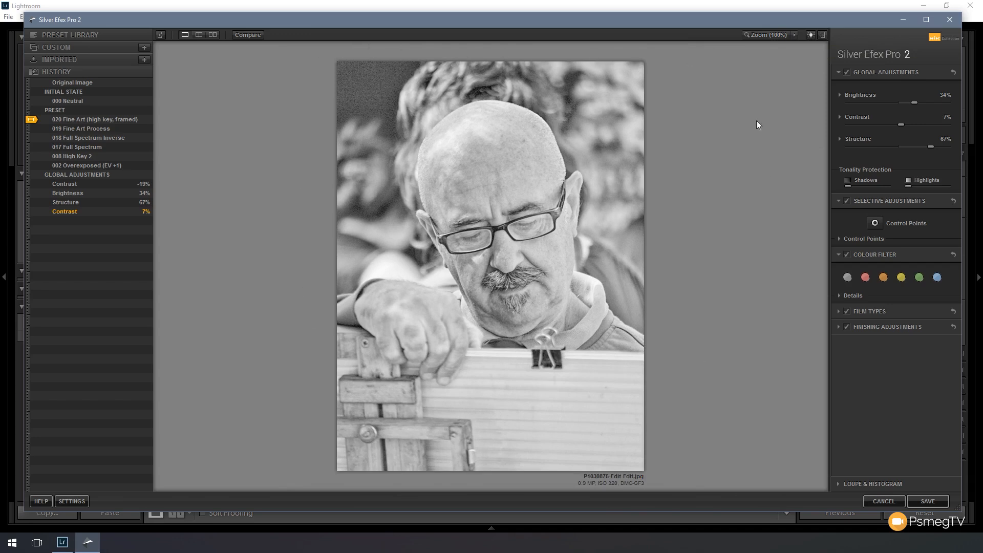
Change the preview background colour to black
left_click(811, 35)
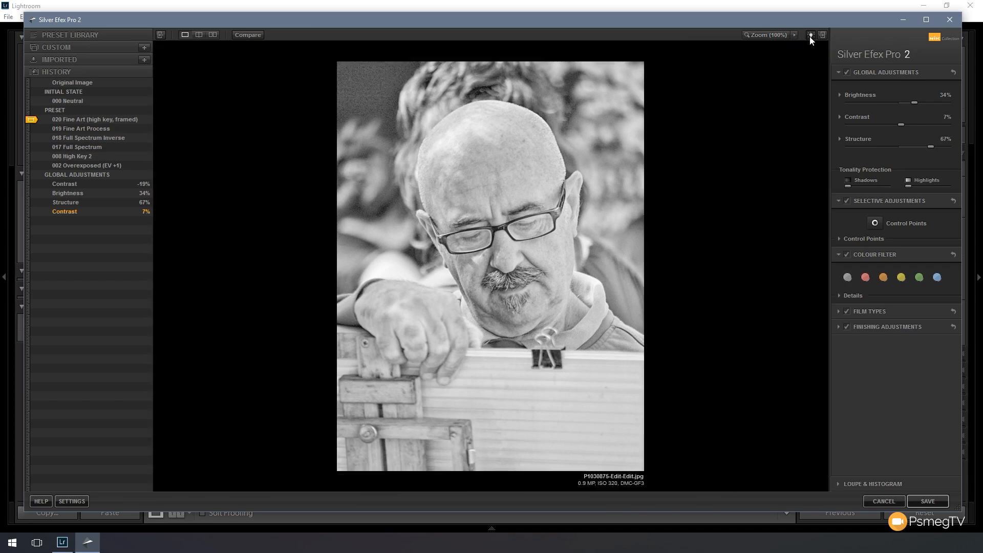
Cycle the preview background through white to grey, and hide and reshow the adjustments panel
left_click(811, 35)
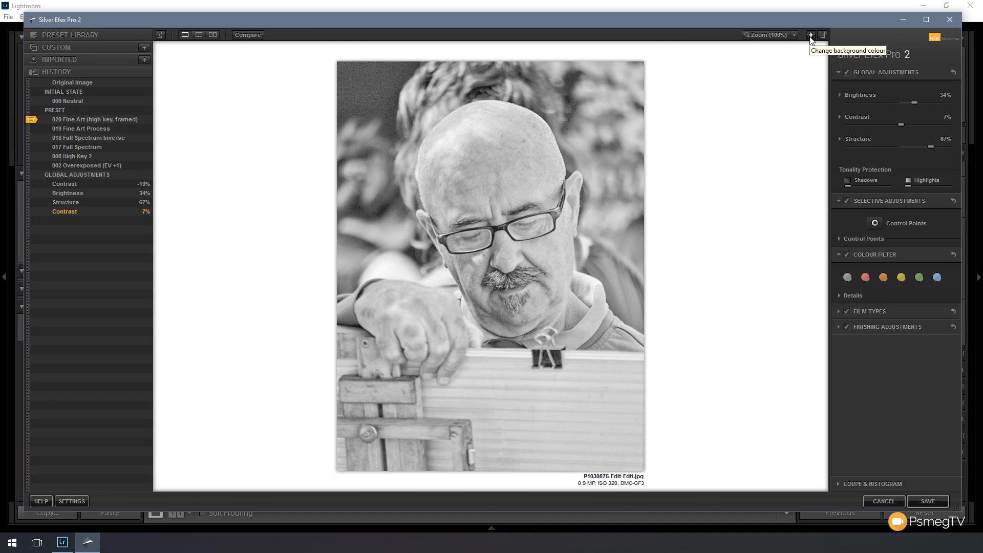
left_click(811, 35)
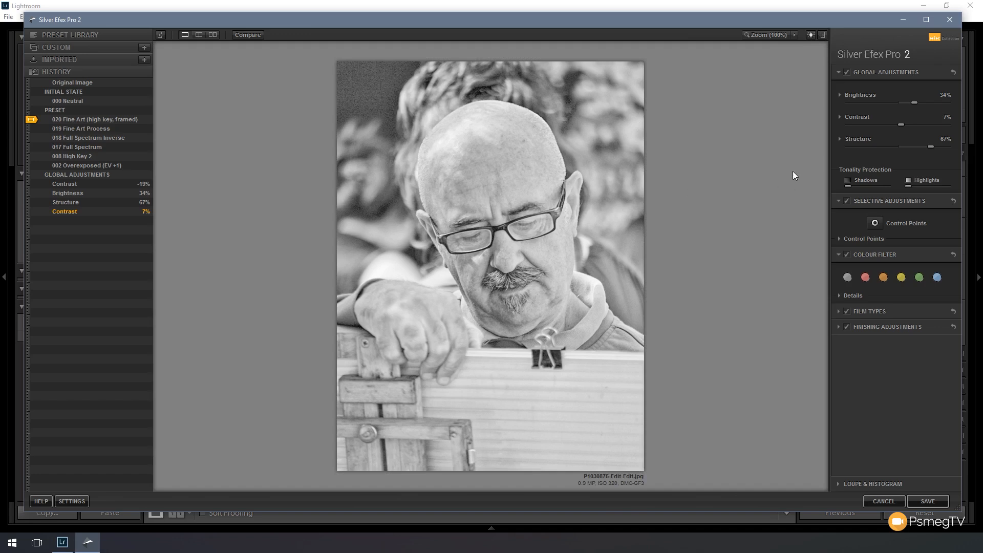
left_click(822, 35)
left_click(956, 36)
Return the photo to the 000 Neutral state in the history, and hide the preset and history panel
left_click(73, 102)
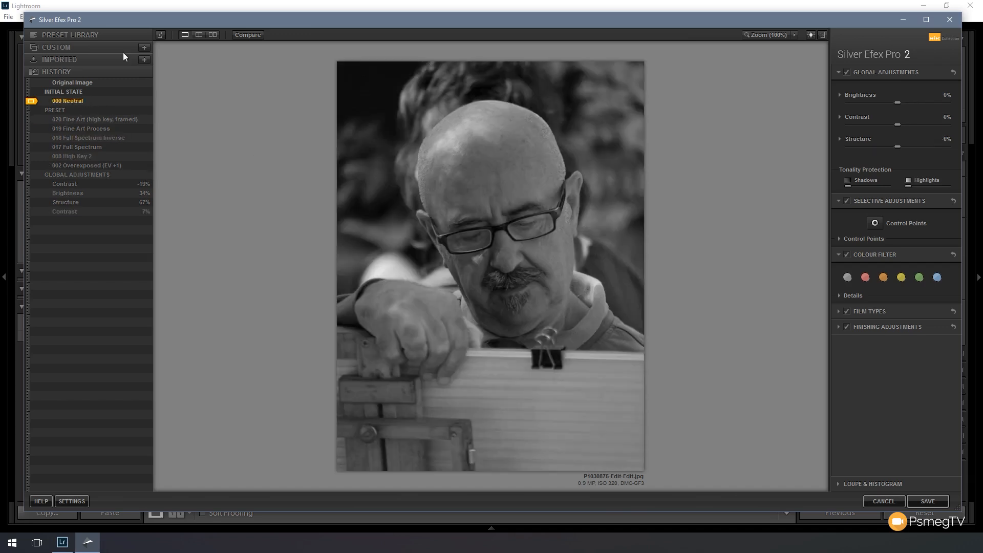
left_click(161, 35)
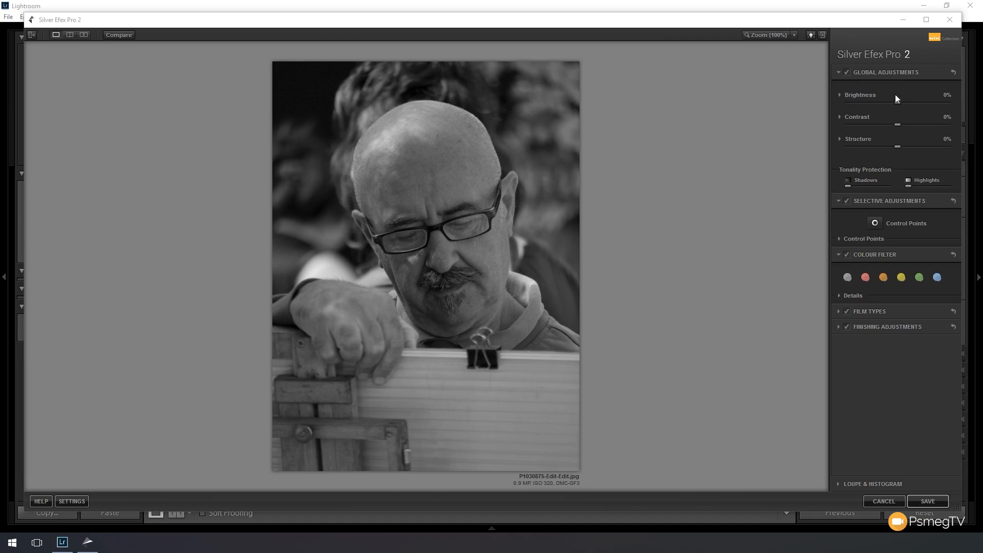
Try Brightness 23%, Contrast 45% and Structure 16% in the global adjustments, and reset the sliders to 0%
left_click_drag(896, 103, 920, 125)
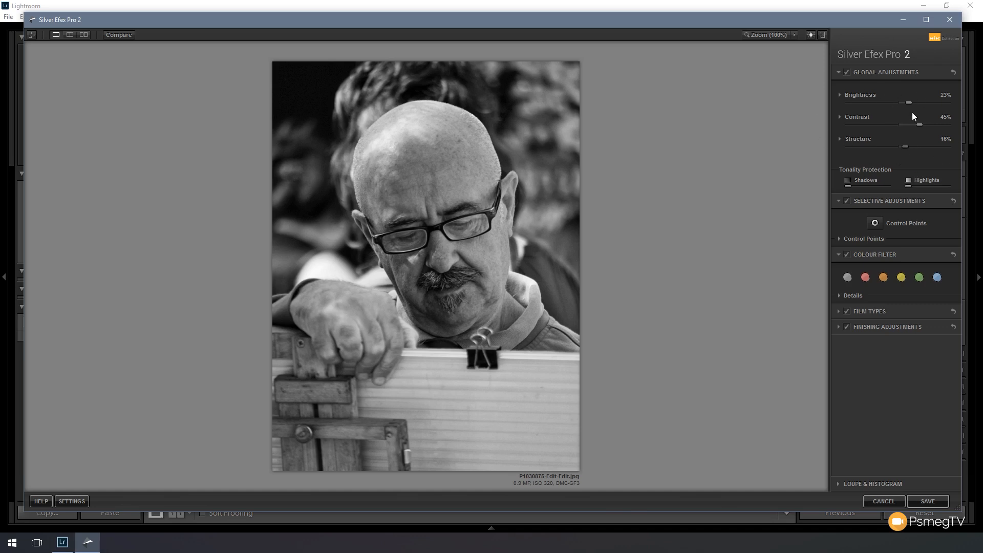
double_click(912, 104)
double_click(919, 124)
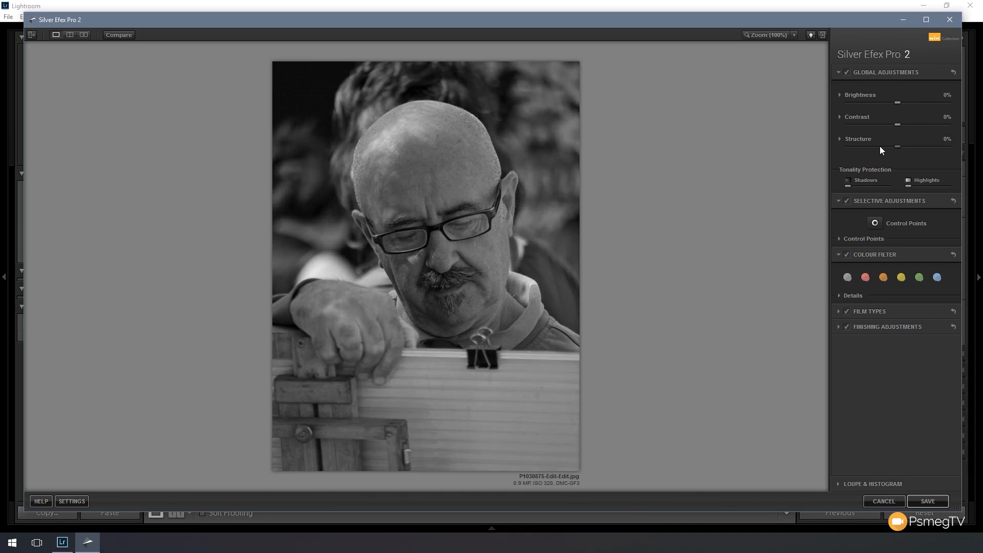
Reveal the detailed sliders of Brightness, Contrast and Structure, and leave only the Brightness ones expanded
left_click(840, 95)
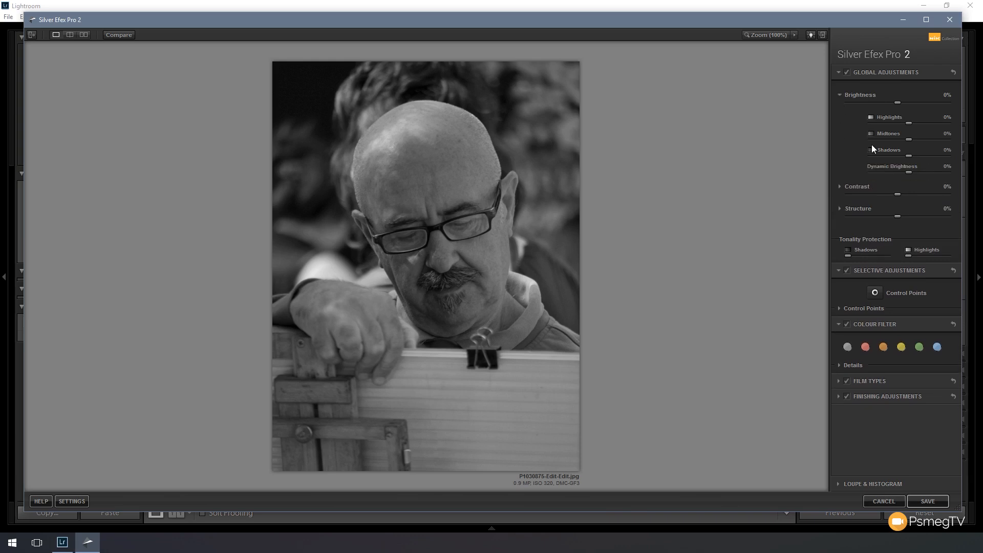
left_click(839, 187)
left_click(841, 261)
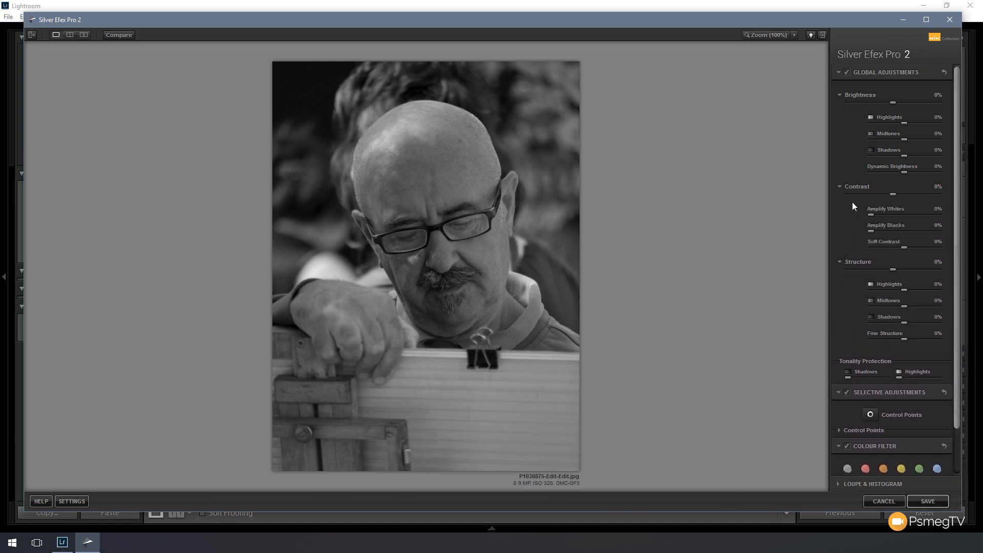
left_click(840, 188)
left_click(841, 208)
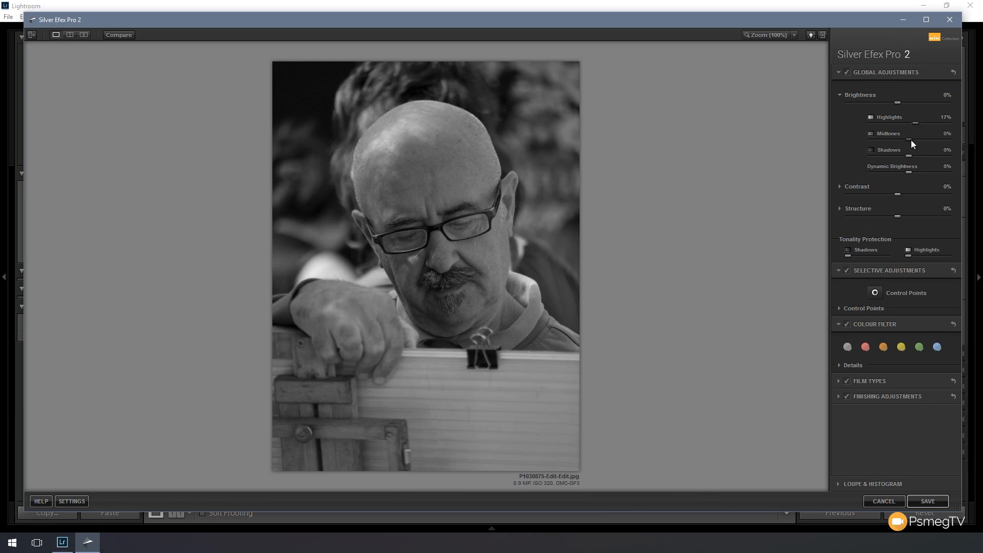
Try Brightness sub-adjustments of Highlights 17%, Midtones -6% and Shadows 26%
left_click_drag(913, 140, 909, 140)
left_click_drag(908, 156, 917, 156)
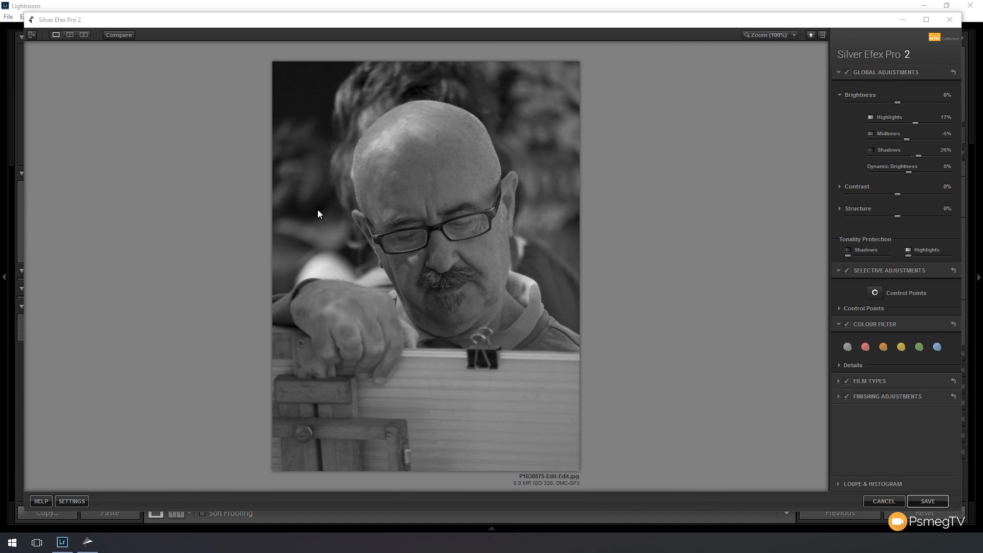
left_click(840, 187)
left_click(841, 187)
Reset the Brightness sub-adjustments, and set Highlights to 19%, Shadows to -22% and Dynamic Brightness to 29%
double_click(916, 125)
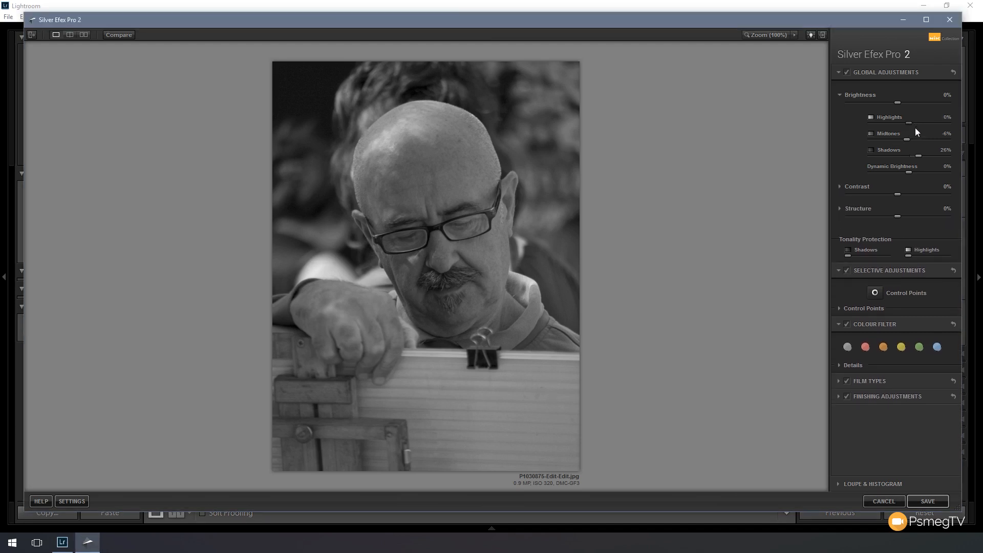
double_click(918, 155)
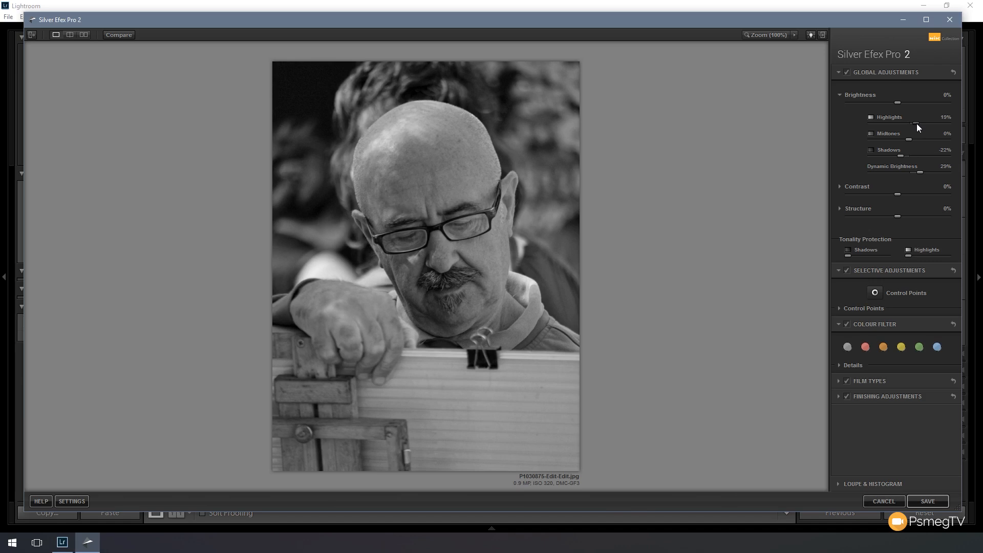
Compare the brightness-adjusted portrait with its unadjusted version several times
left_click(120, 35)
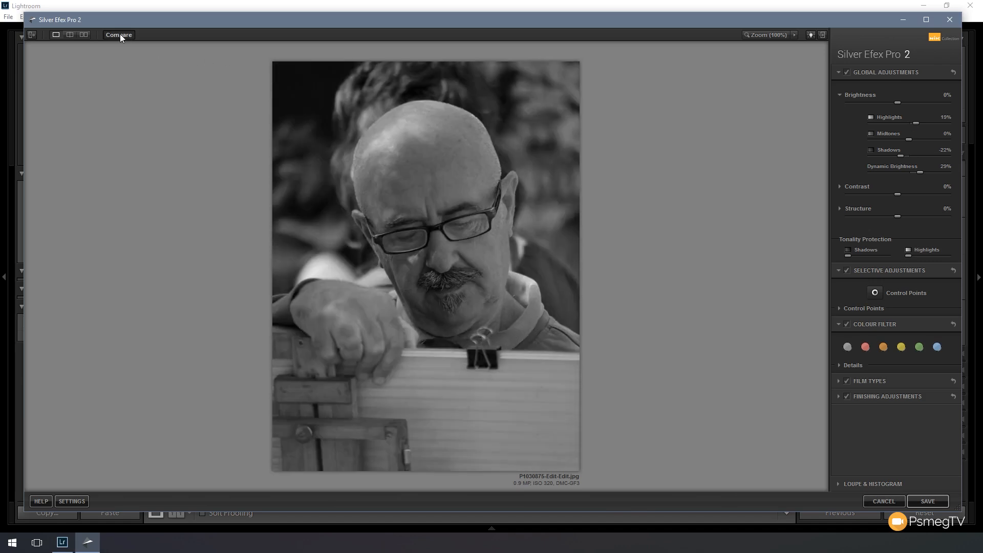
left_click(120, 35)
left_click(120, 34)
left_click(119, 35)
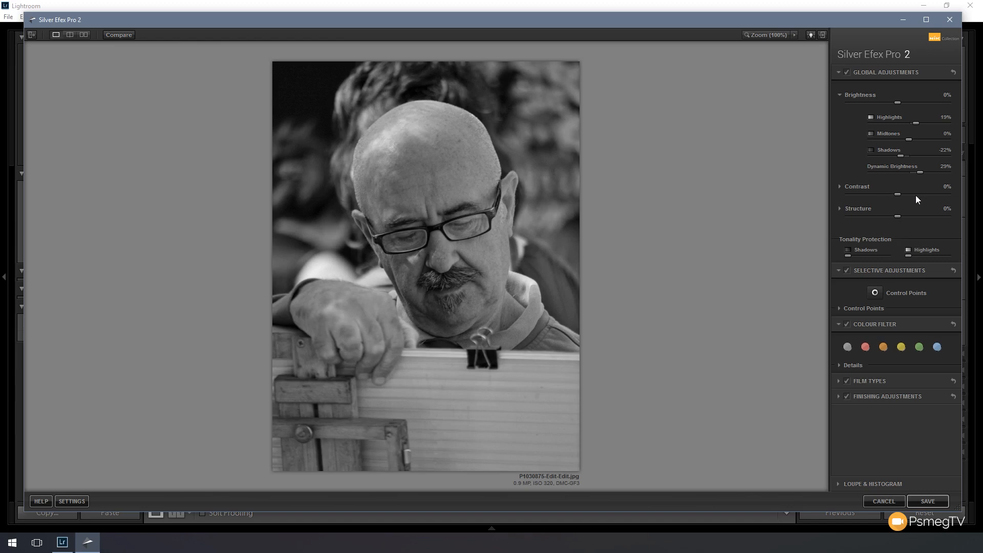
Collapse and reopen the Global Adjustments section, and switch its effect off and on to judge the difference
left_click(840, 73)
left_click(840, 72)
left_click(847, 72)
left_click(847, 72)
left_click(846, 72)
left_click(847, 72)
Under Contrast, set Amplify Whites to 15% and Amplify Blacks to 30%, and check the portrait with global adjustments off and on
left_click(840, 95)
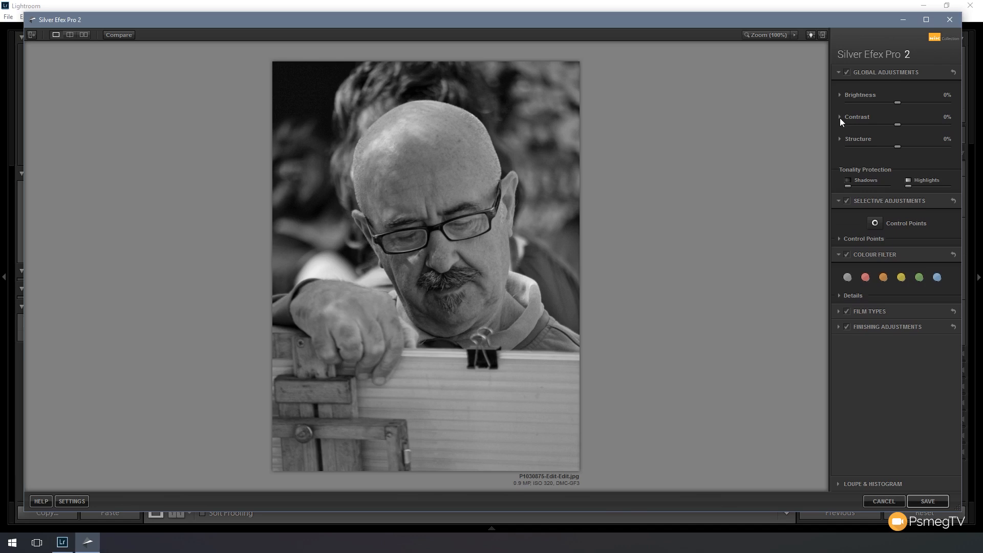
left_click(839, 117)
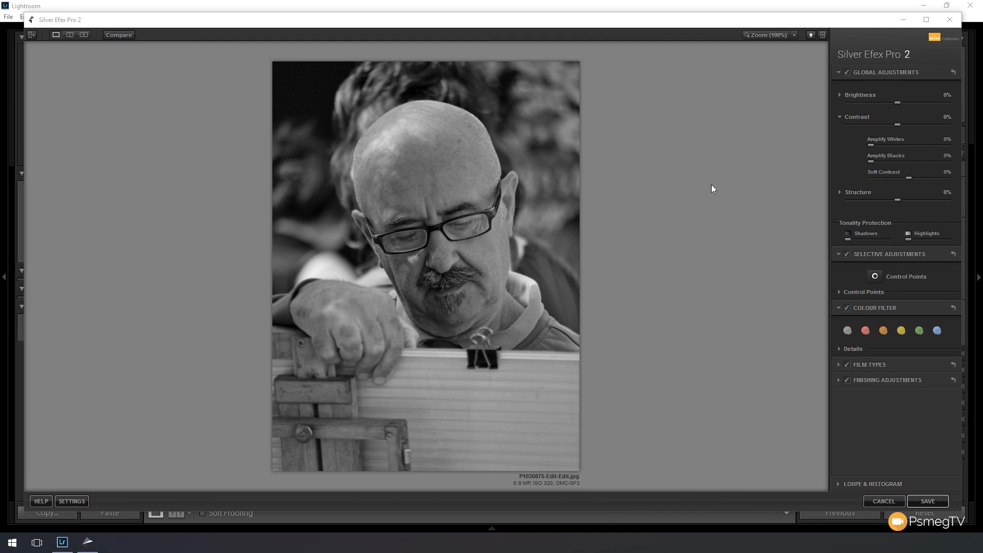
left_click(872, 147)
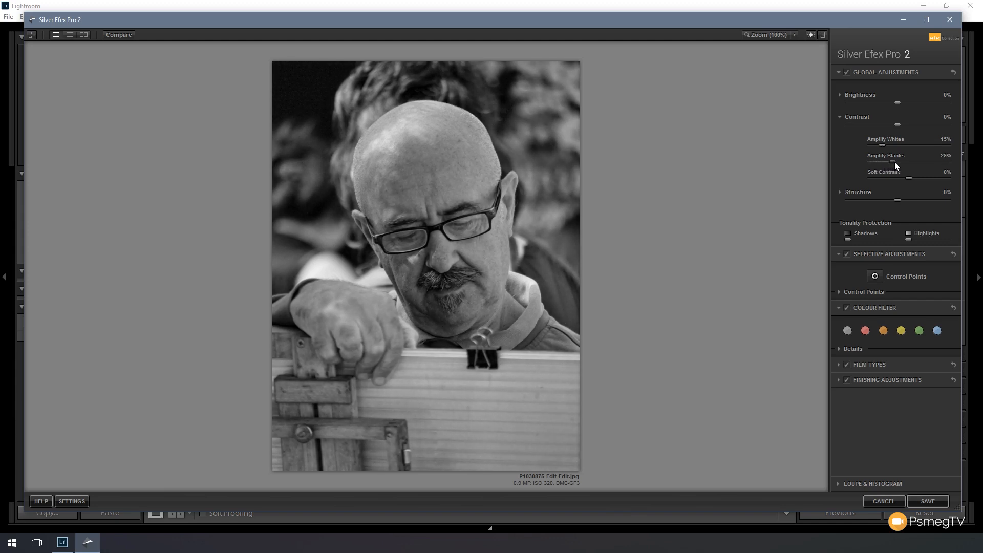
left_click(846, 72)
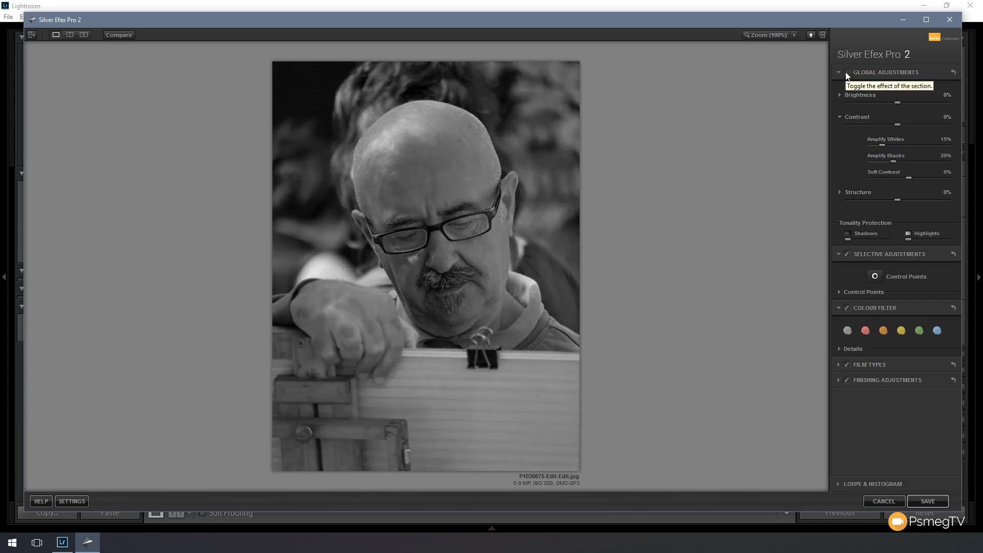
left_click(846, 72)
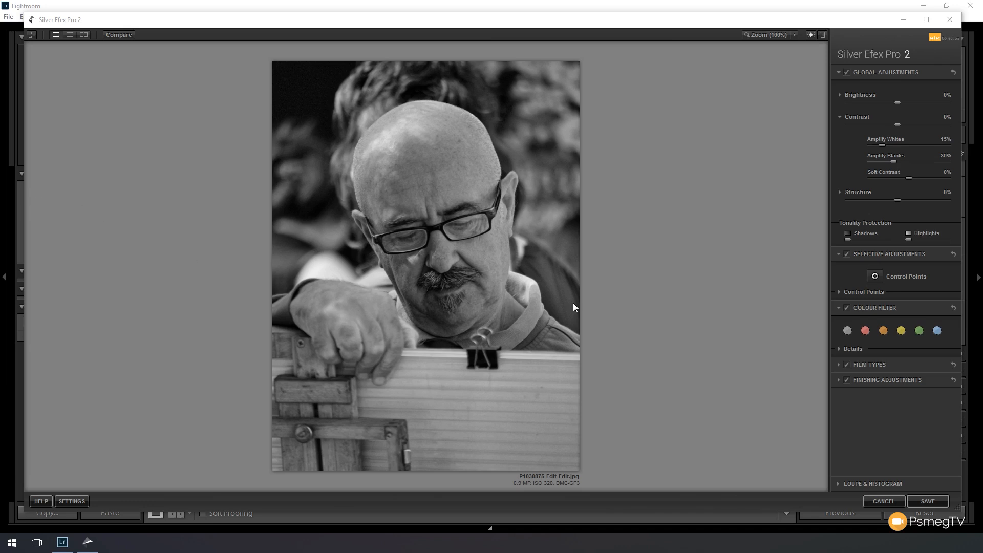
Try Soft Contrast at -37% and at a high positive value, and settle on -21%
left_click_drag(911, 178, 907, 178)
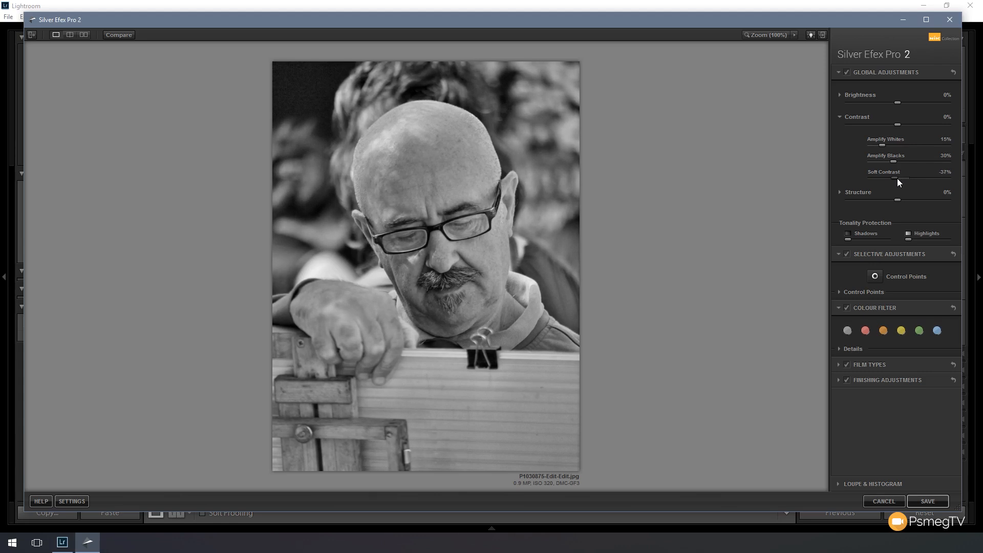
left_click_drag(897, 178, 944, 179)
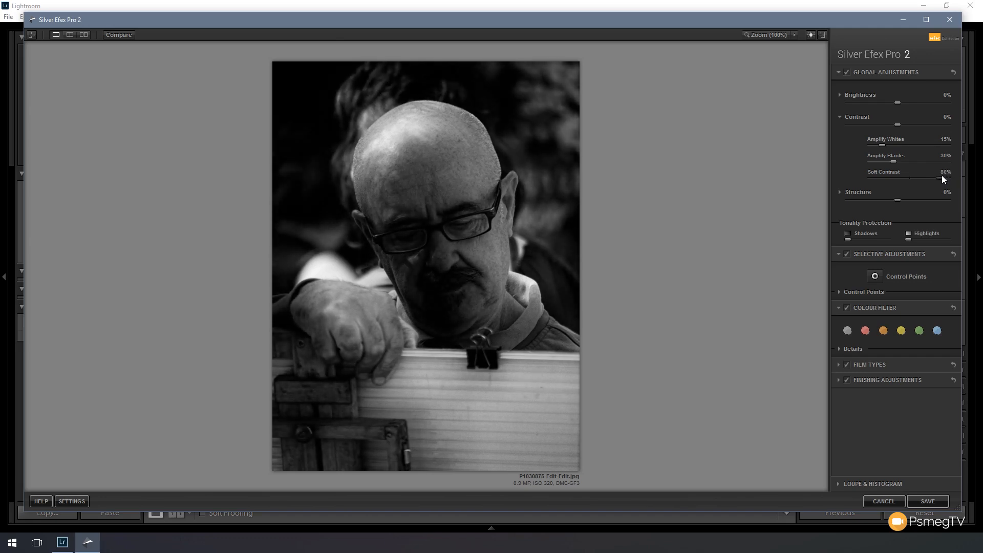
left_click_drag(942, 177, 901, 182)
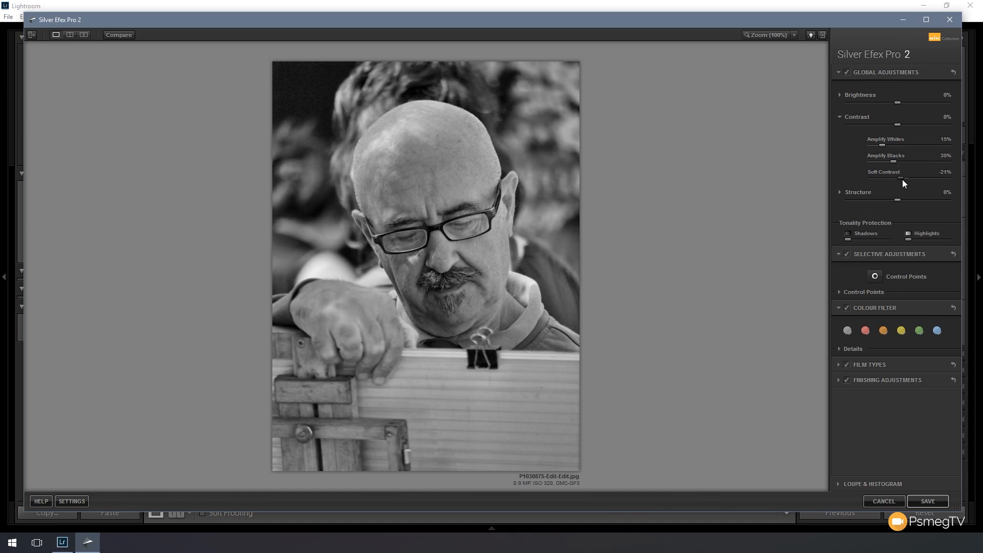
left_click(840, 117)
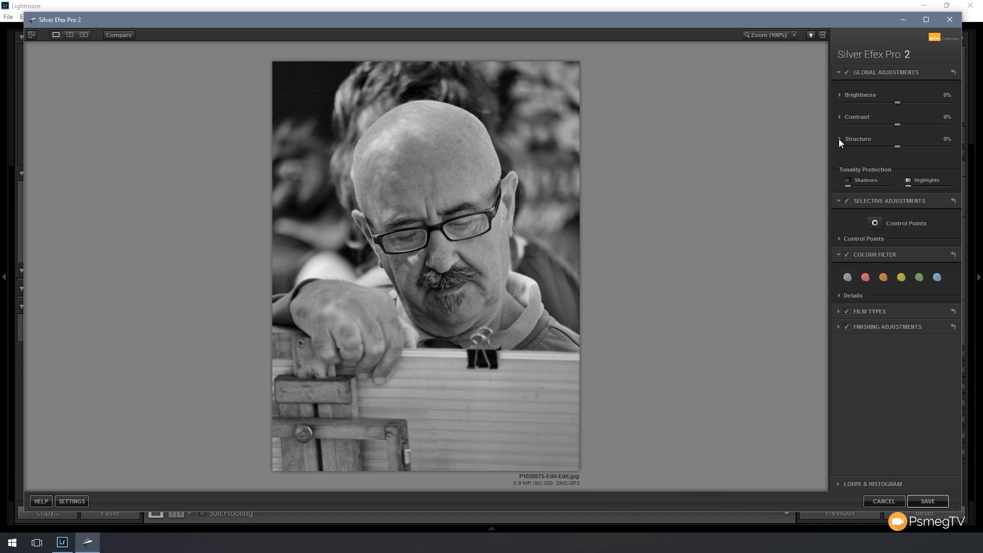
Under Structure, raise Midtones to about 48%, lower Shadows and increase Fine Structure while viewing the portrait at 100% zoom
left_click(840, 139)
left_click(676, 174)
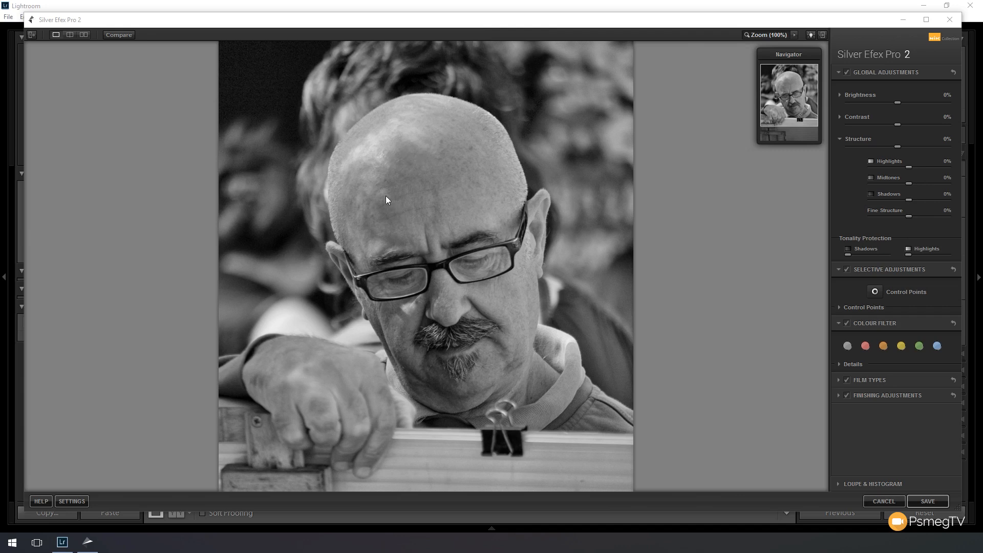
left_click_drag(907, 183, 911, 183)
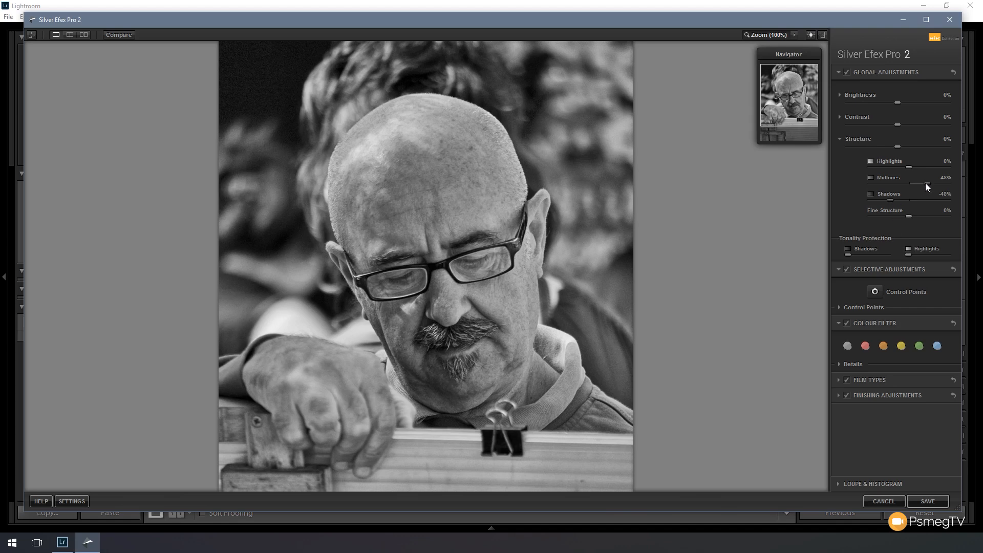
mouse_move(919, 183)
left_mouse_down()
mouse_move(910, 184)
mouse_move(928, 184)
left_mouse_up()
left_click_drag(914, 217, 920, 216)
left_click_drag(926, 217, 936, 217)
left_click_drag(902, 200, 905, 200)
left_click(841, 139)
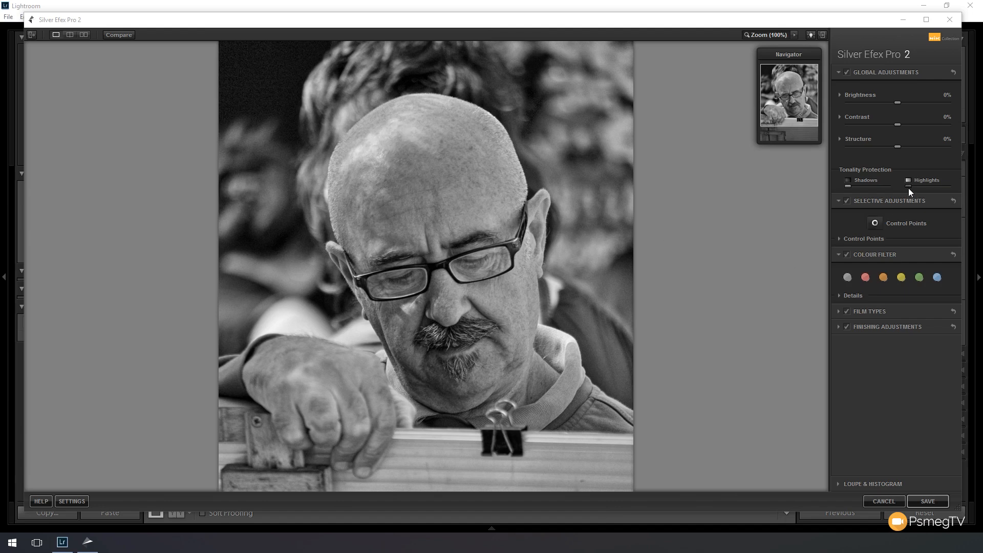
Increase the tonality protection for highlights, and try the shadows protection before returning it to its minimum
left_click_drag(908, 189, 916, 186)
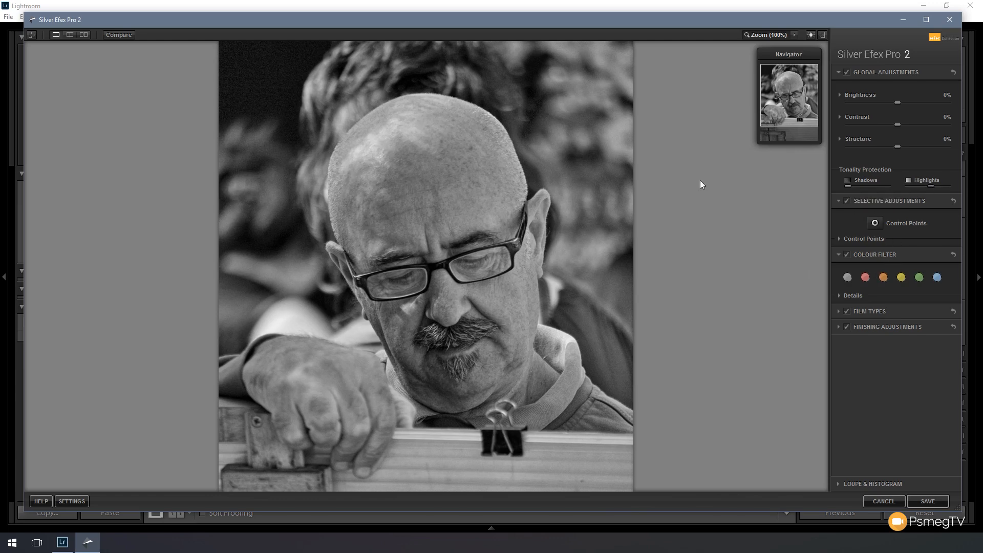
mouse_move(856, 187)
left_mouse_down()
mouse_move(874, 186)
mouse_move(844, 188)
left_mouse_up()
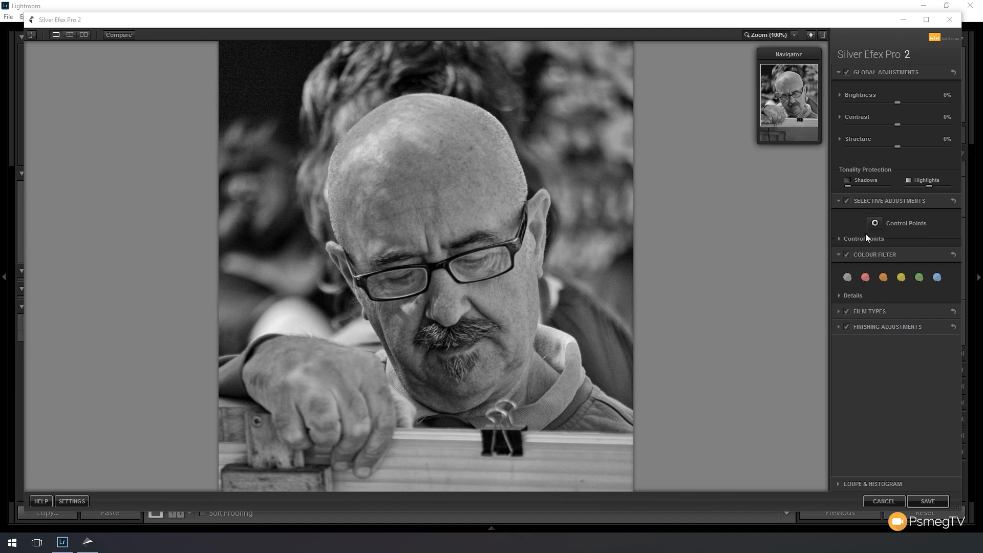
Place a control point on the dark background beside the man's head, and set its size to 20%
left_click(876, 221)
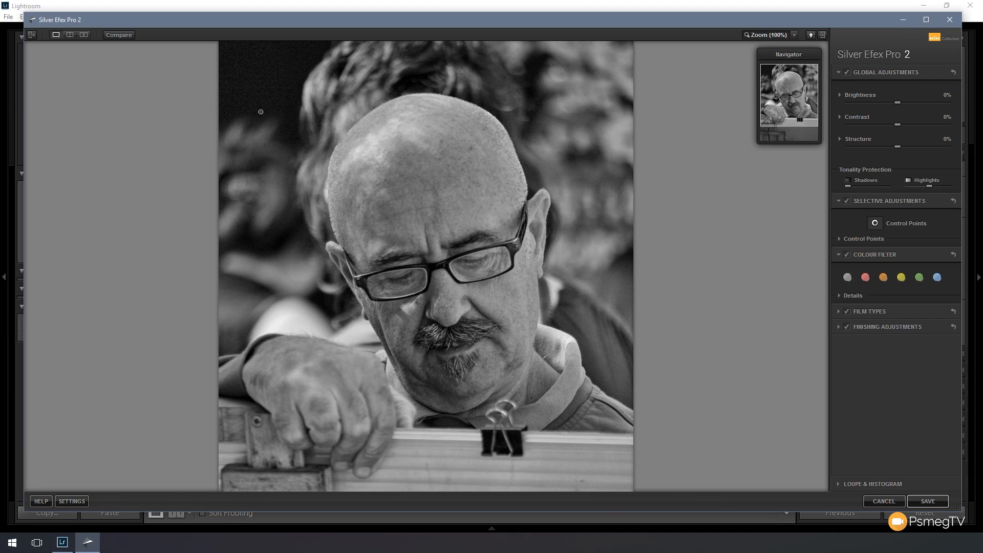
left_click(271, 85)
left_click_drag(299, 88, 301, 91)
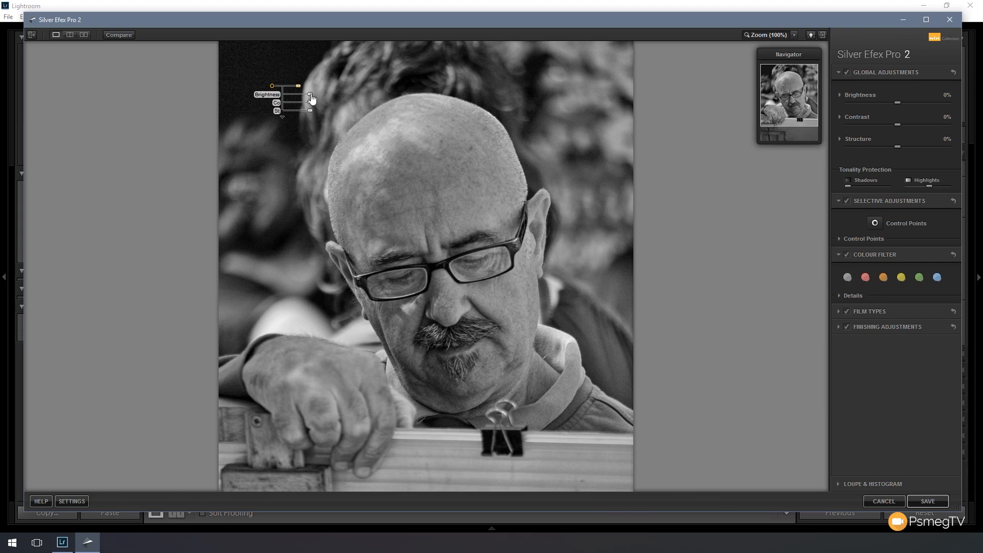
Lower the background control point's brightness and structure, and reduce its soft contrast from the extended sliders
left_click_drag(311, 98, 306, 99)
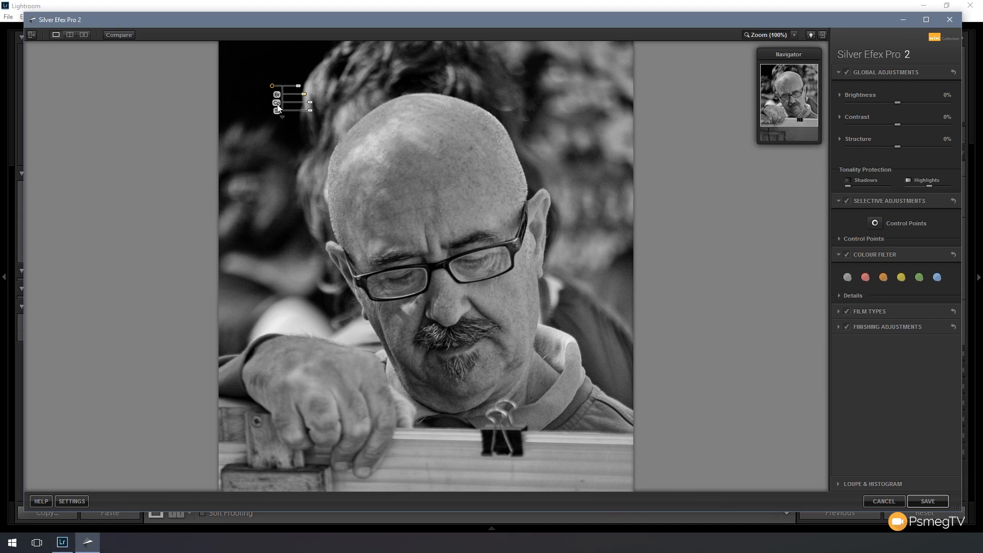
left_click_drag(310, 110, 300, 114)
left_click(282, 118)
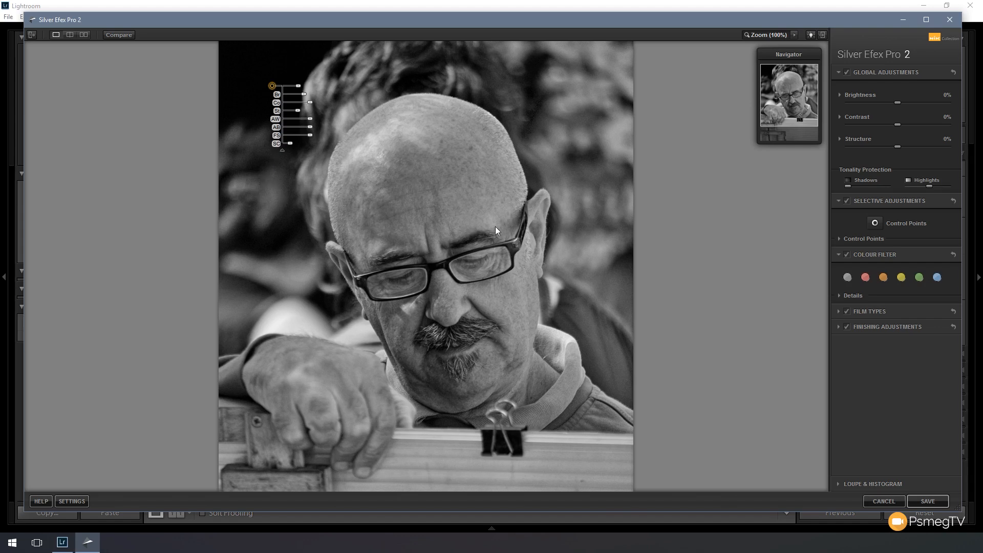
Open the control point list, and switch all control points off and on to compare the background
left_click(840, 238)
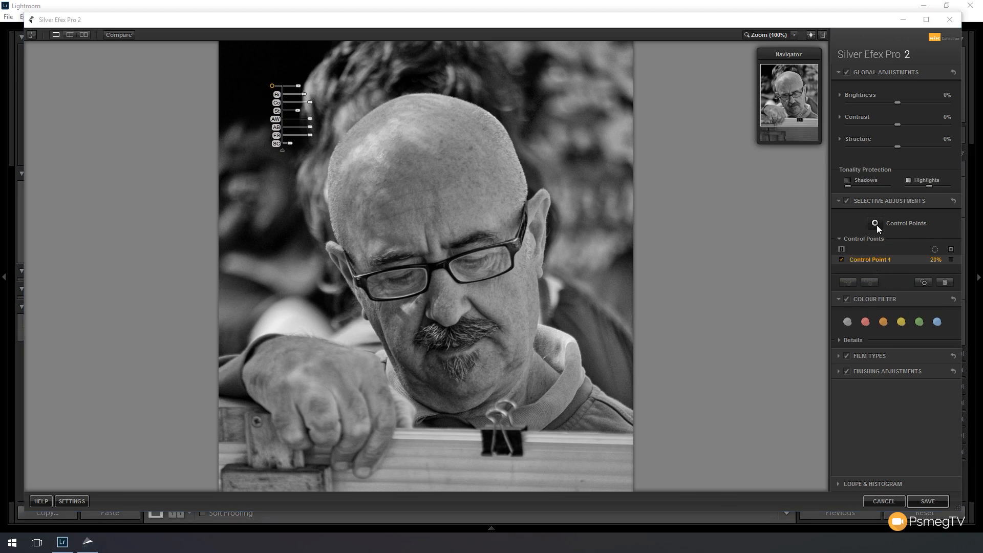
left_click(842, 249)
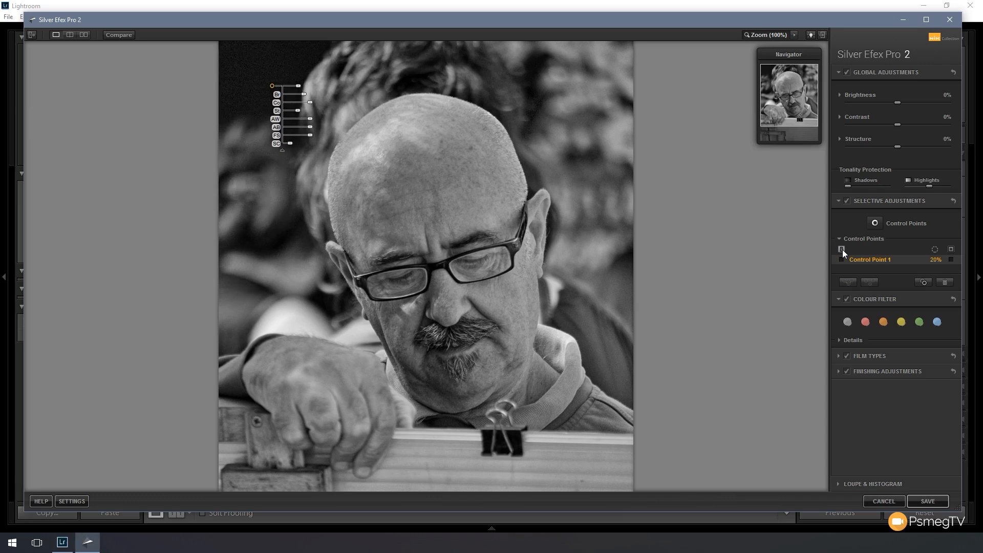
left_click(842, 250)
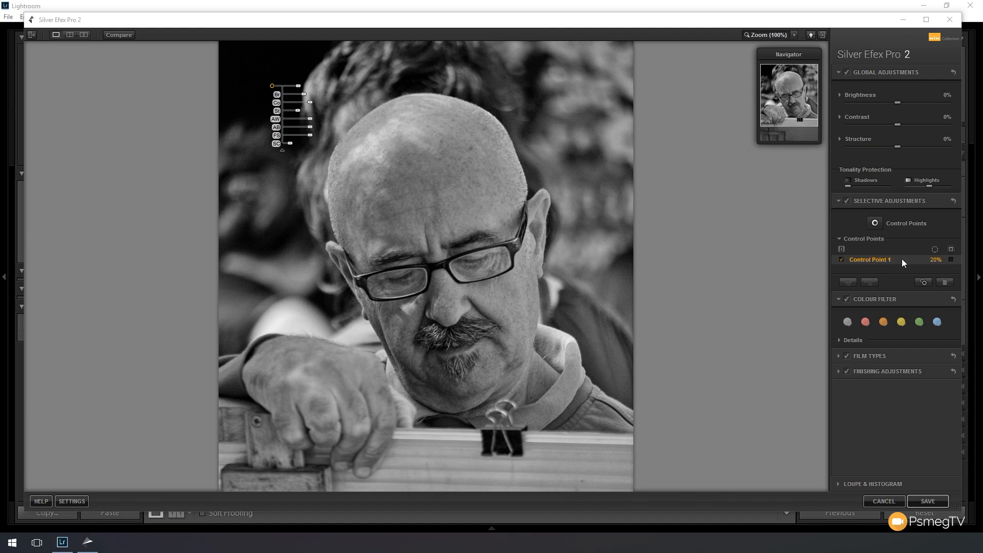
Show and hide the first control point's selection mask, and switch the point off and on to compare its effect
left_click(951, 259)
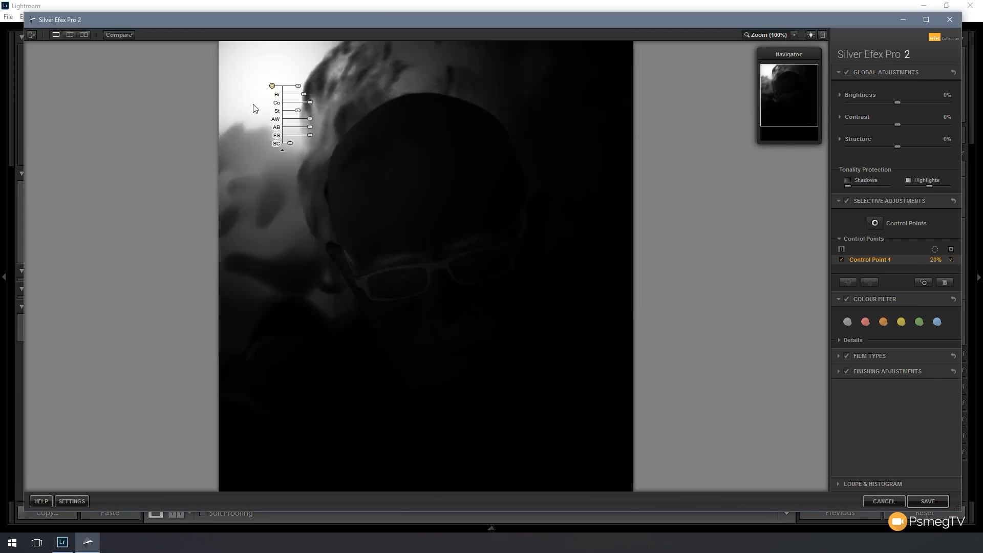
mouse_move(298, 86)
left_mouse_down()
mouse_move(309, 88)
mouse_move(299, 88)
left_mouse_up()
left_click(950, 260)
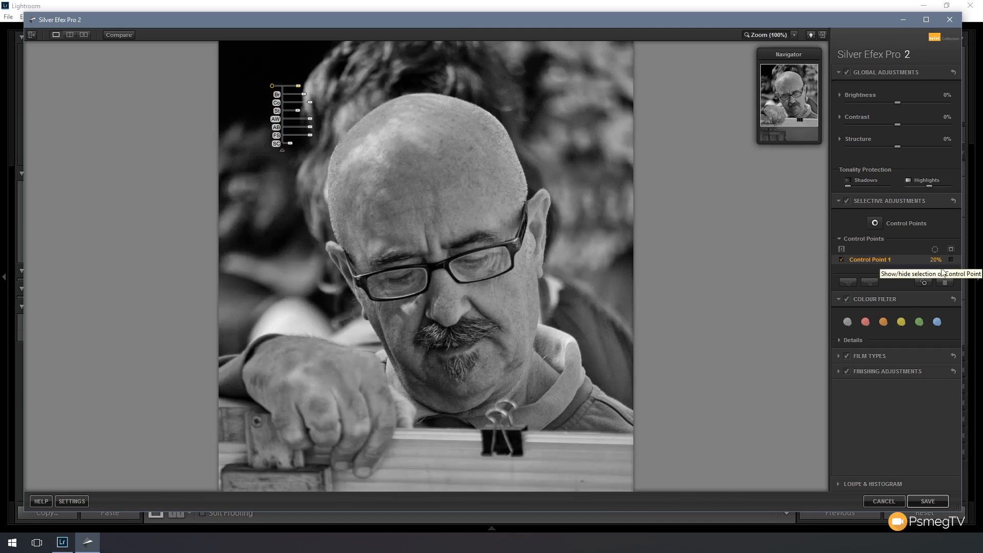
left_click(841, 260)
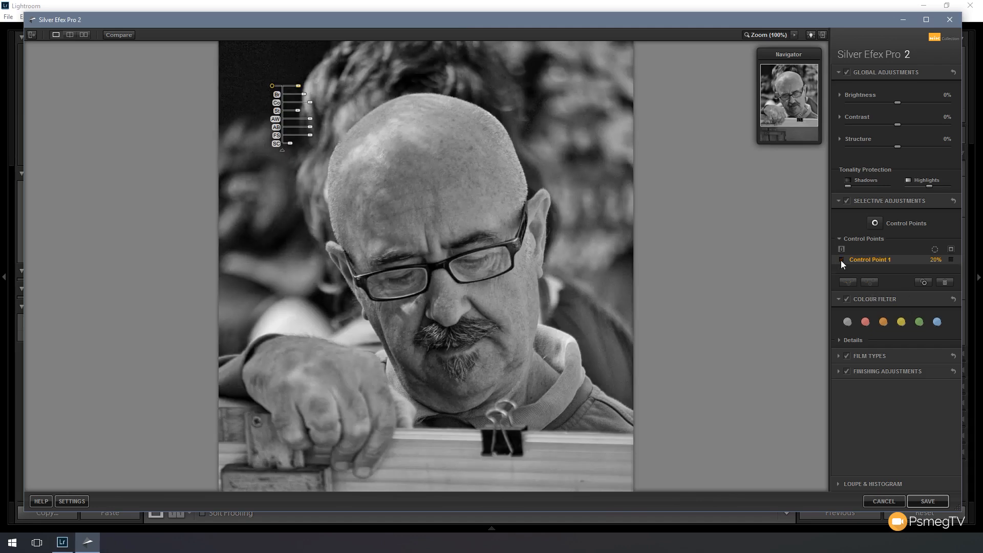
left_click(841, 260)
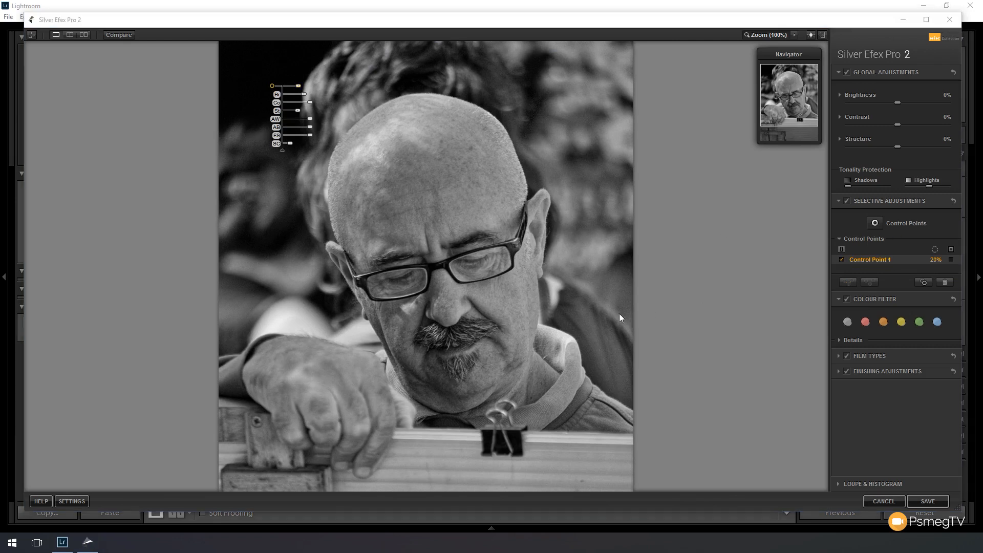
left_click(843, 259)
left_click(842, 259)
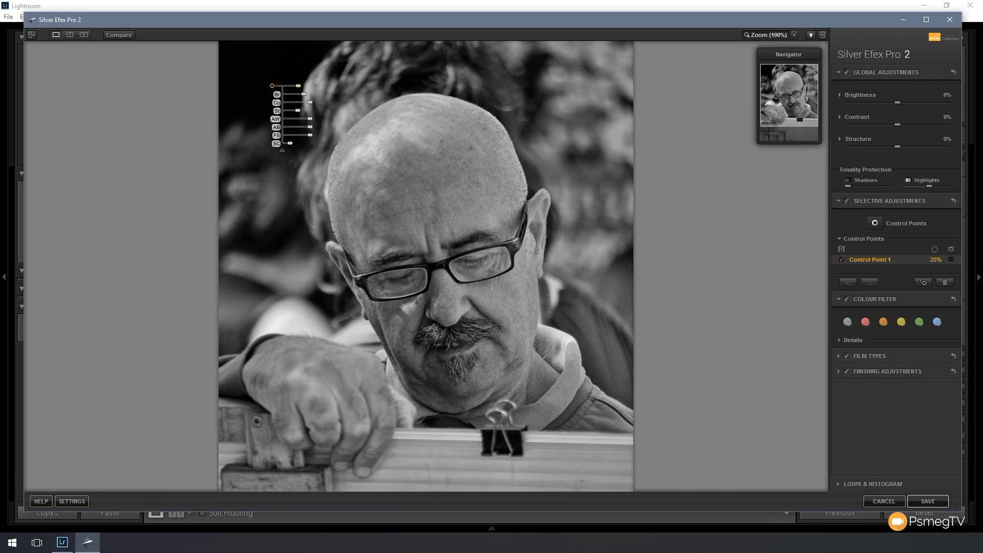
Show and hide the selection mask for the first control point alone, and for all control points at once
left_click(951, 260)
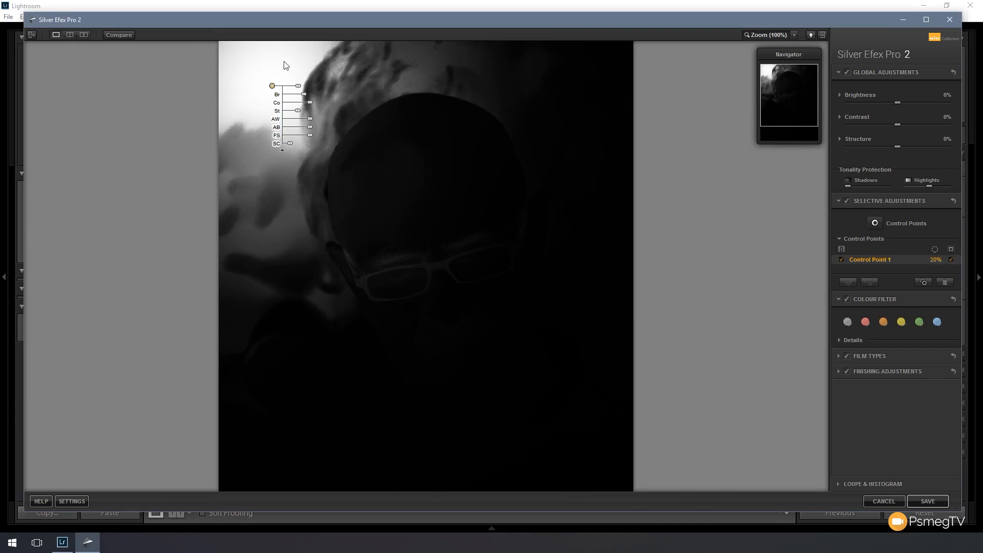
left_click(951, 260)
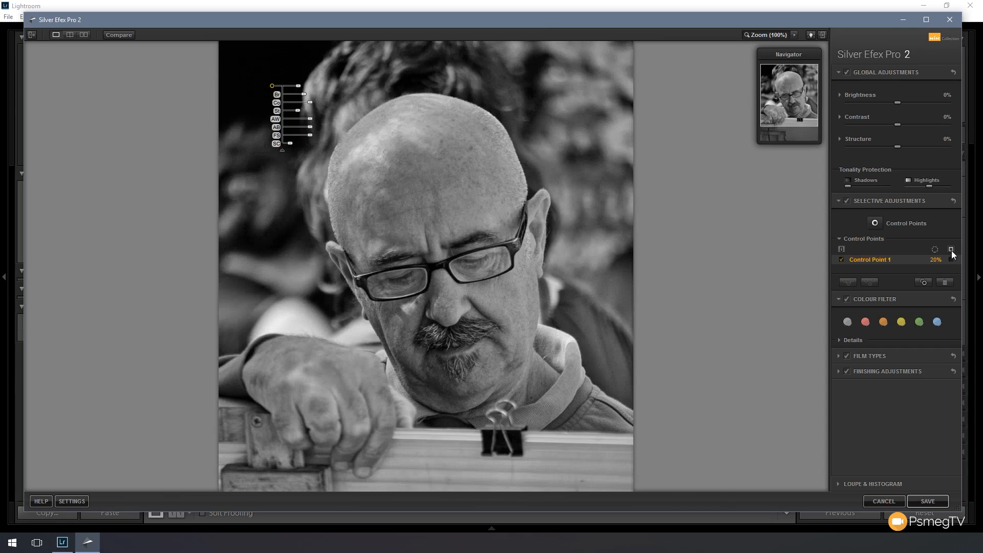
left_click(951, 250)
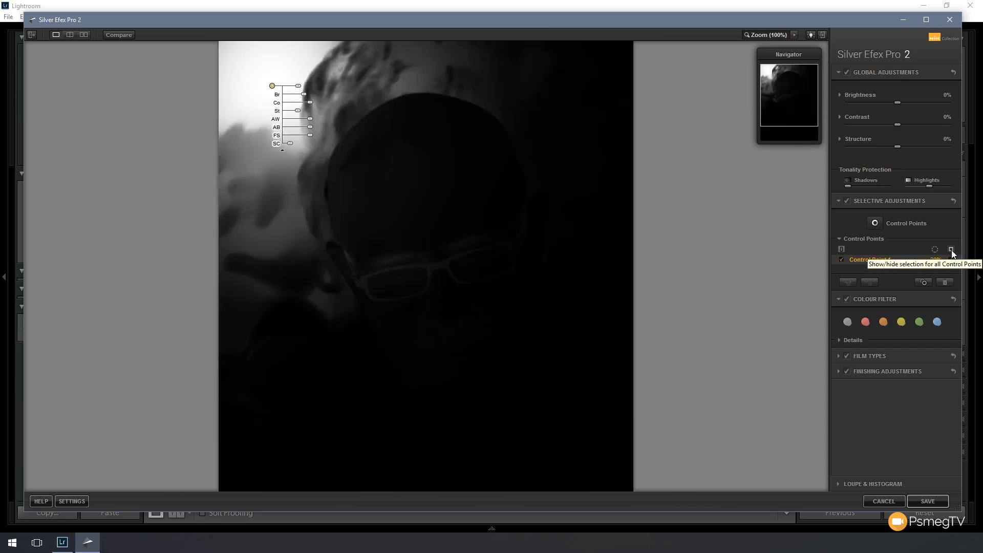
left_click(952, 251)
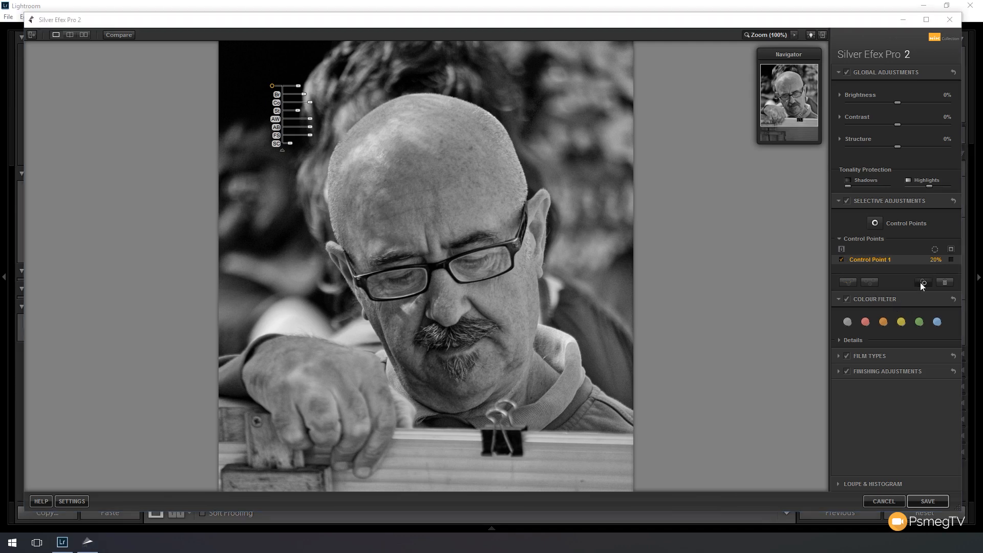
Add a second control point on the background above the man's other ear, with size 24%, lower brightness and slightly more contrast
left_click(875, 224)
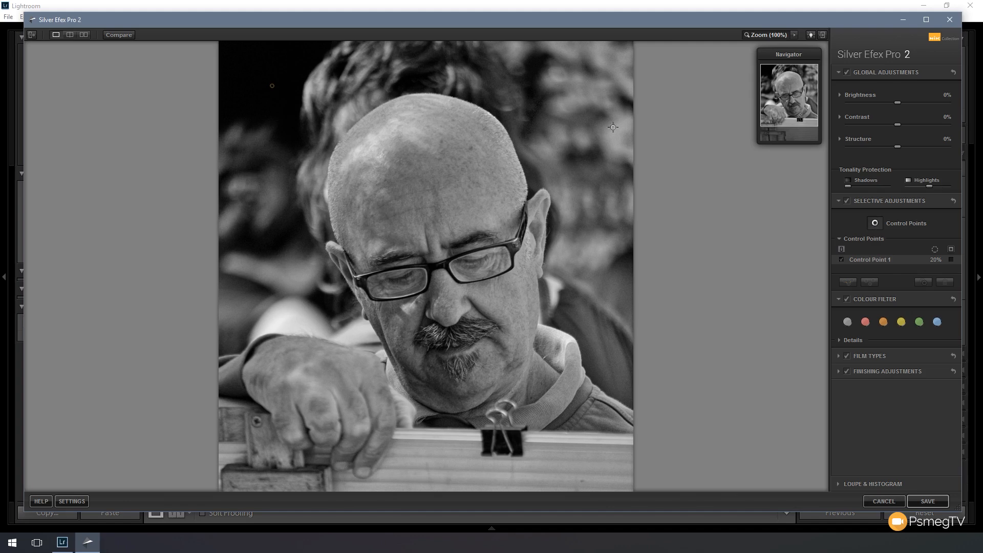
left_click(587, 91)
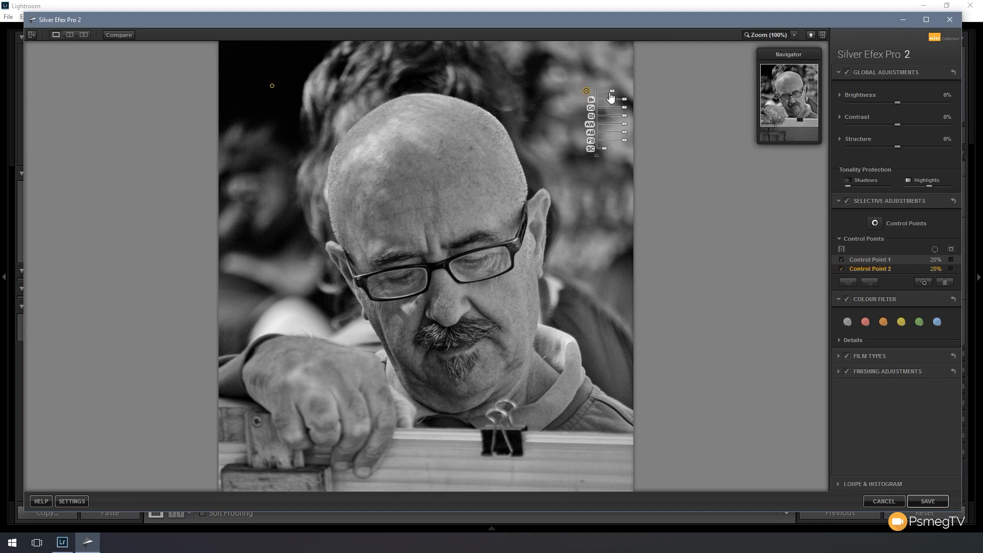
left_click_drag(614, 92, 628, 108)
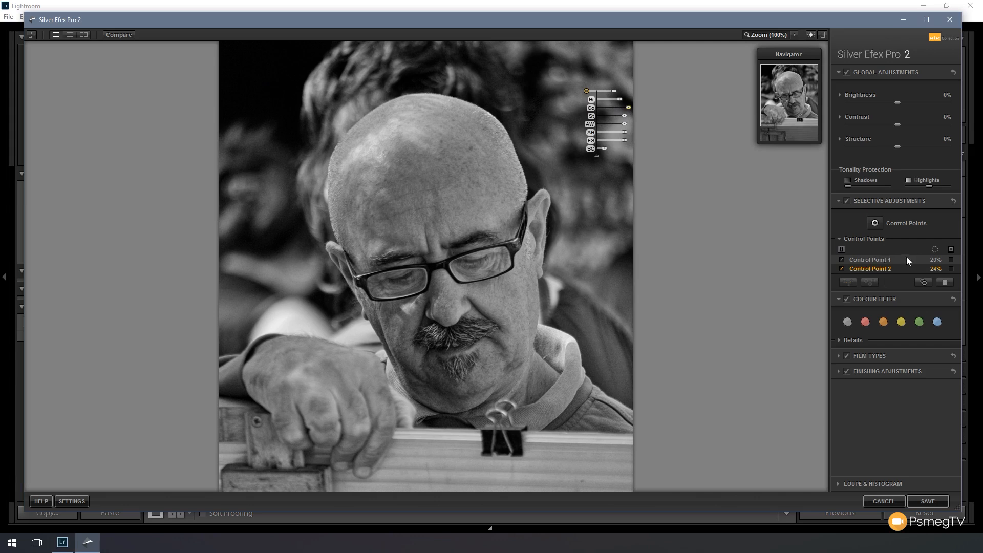
Examine the combined selection mask of both control points, and each point's mask separately
left_click(952, 249)
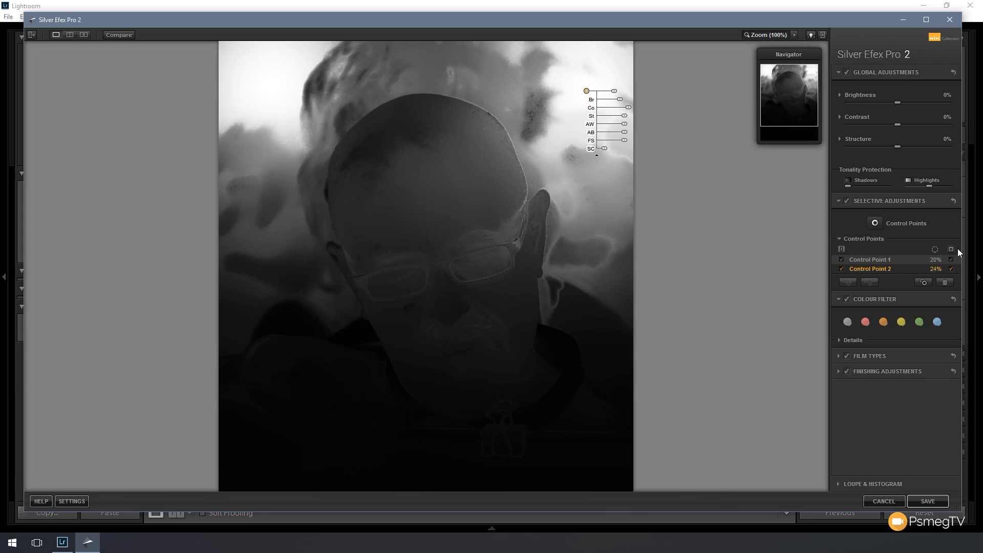
left_click(952, 249)
left_click(952, 260)
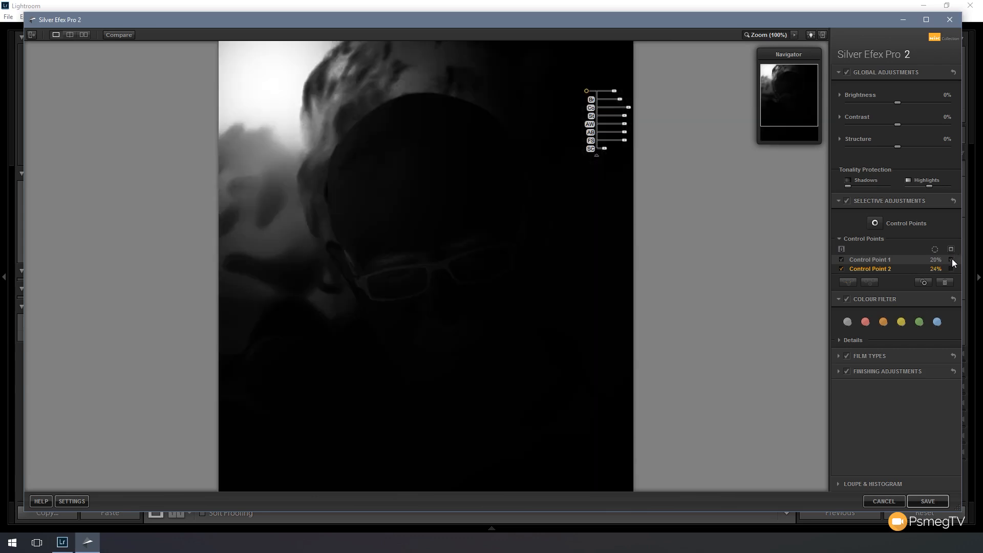
left_click(951, 261)
left_click(951, 269)
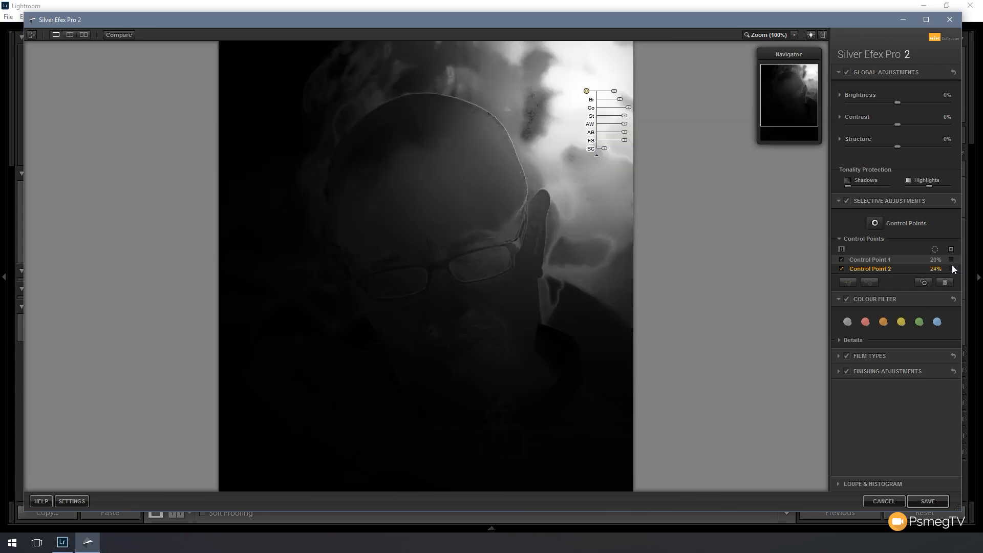
left_click(952, 266)
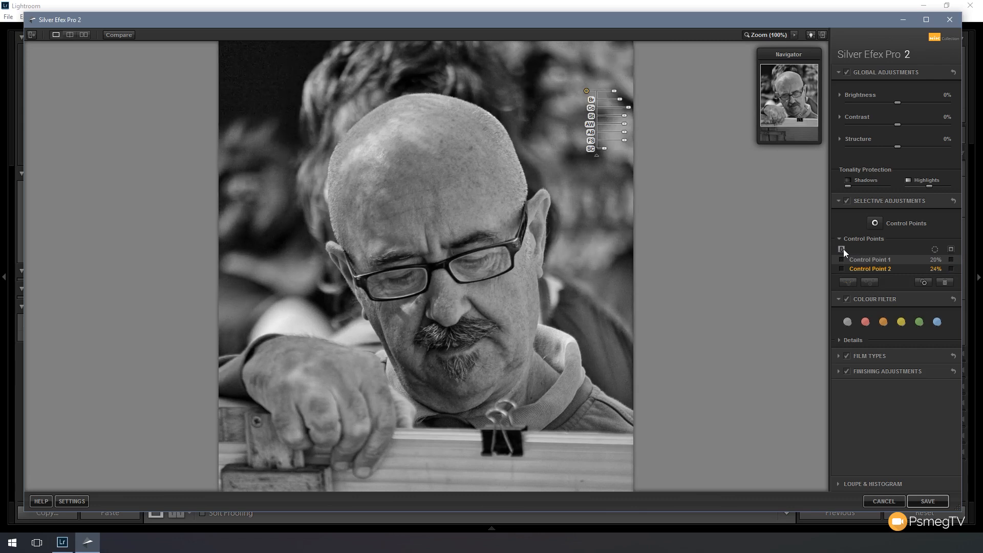
Switch the second and the first control point off and on separately to compare their effects on the background
left_click(843, 269)
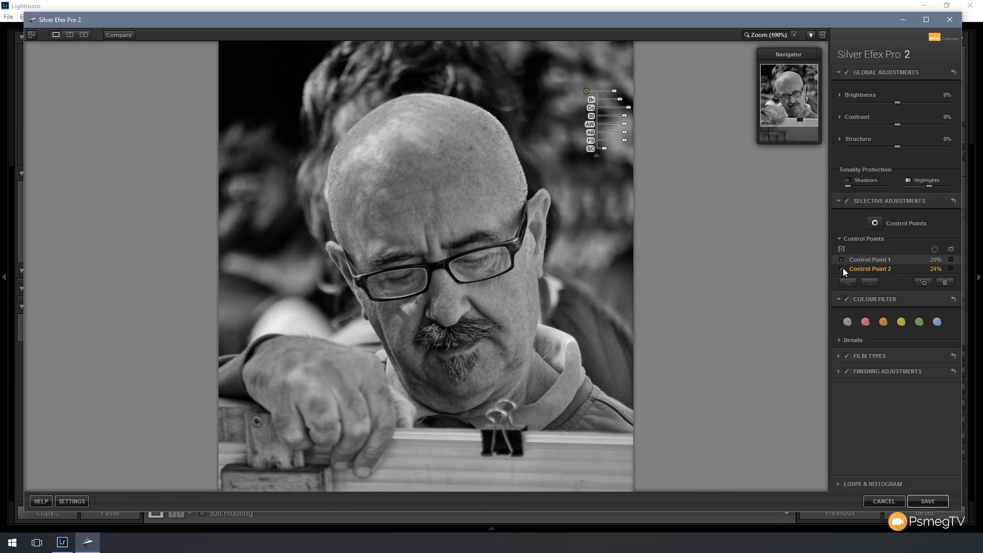
left_click(843, 269)
left_click(844, 269)
left_click(842, 260)
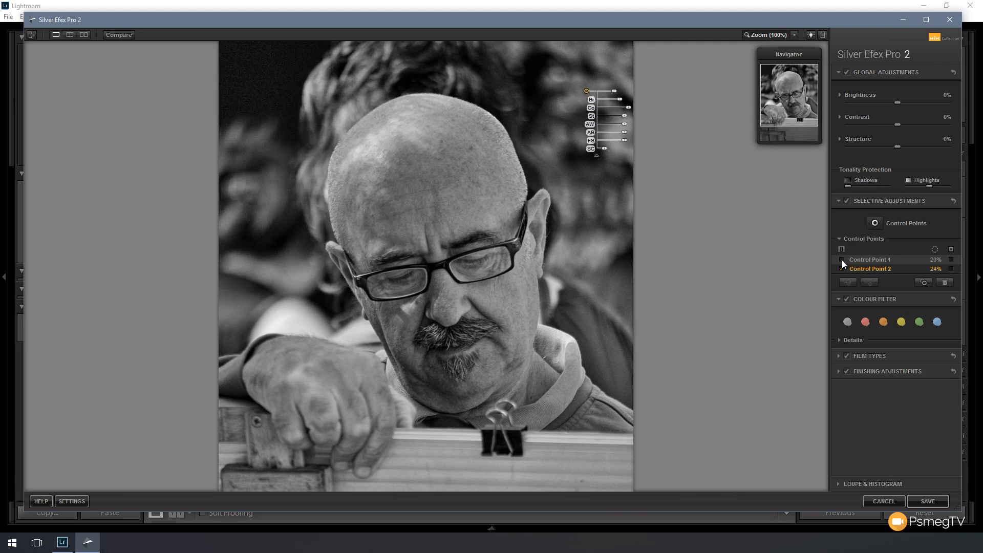
left_click(842, 259)
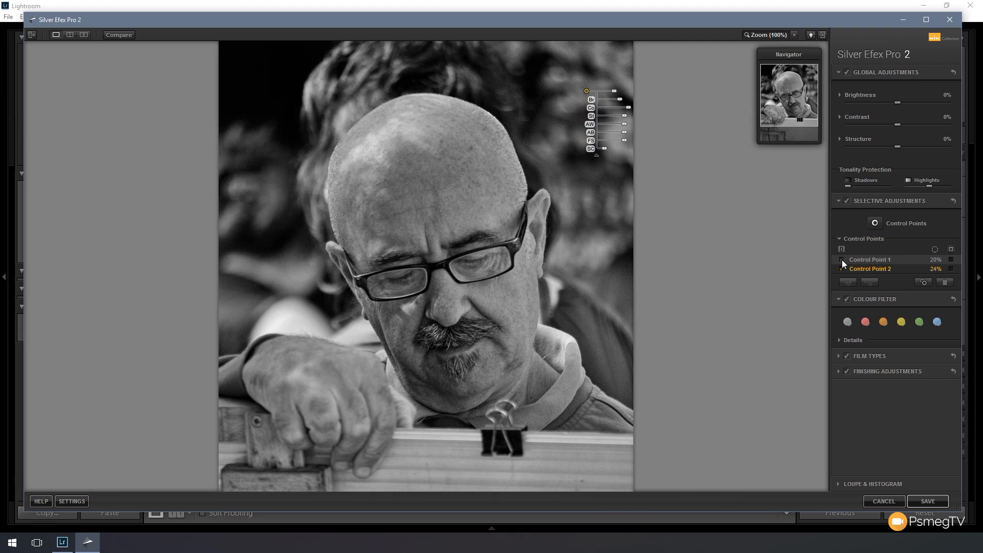
Alternate the selection between the two control points, both in the list and directly on the image
left_click(871, 260)
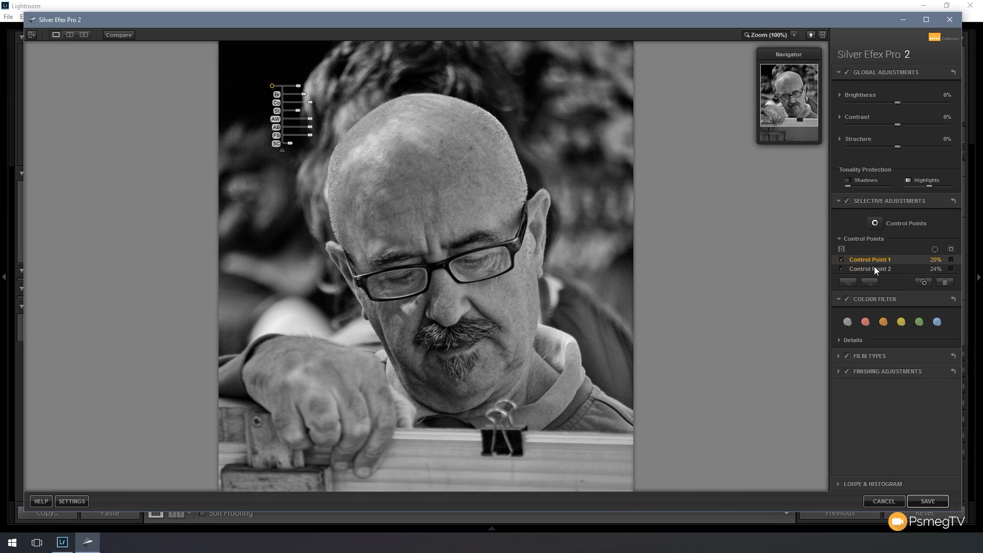
left_click(875, 268)
left_click(887, 260)
left_click(586, 92)
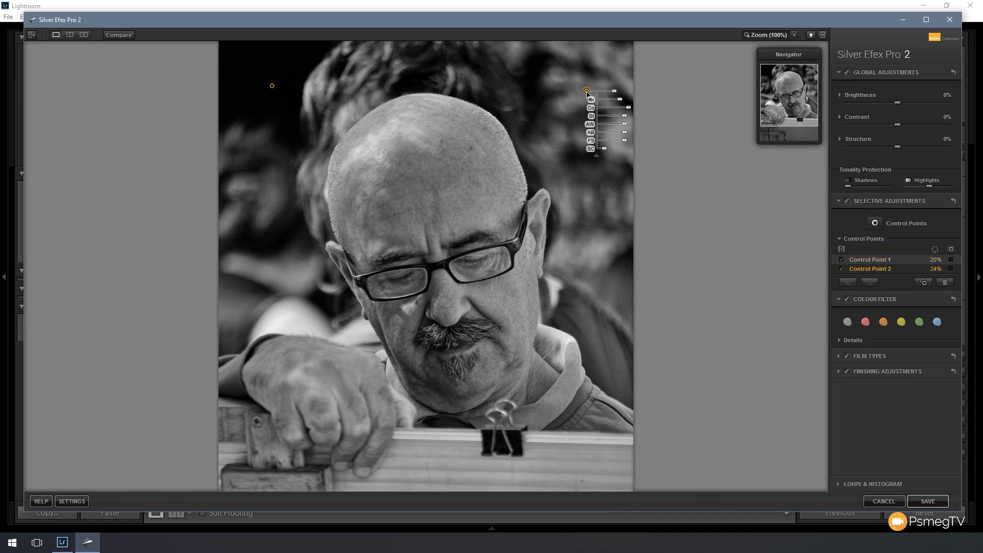
left_click(272, 86)
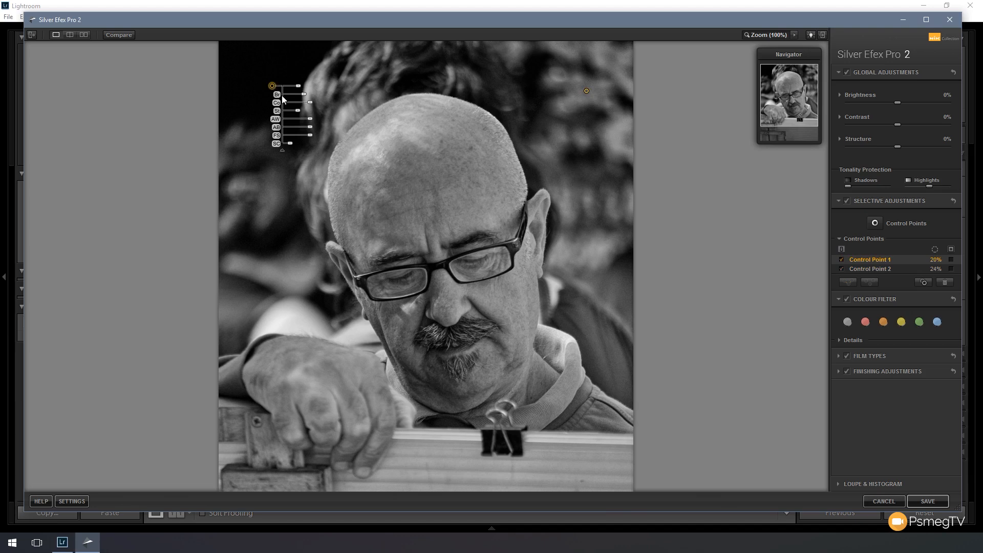
left_click(586, 92)
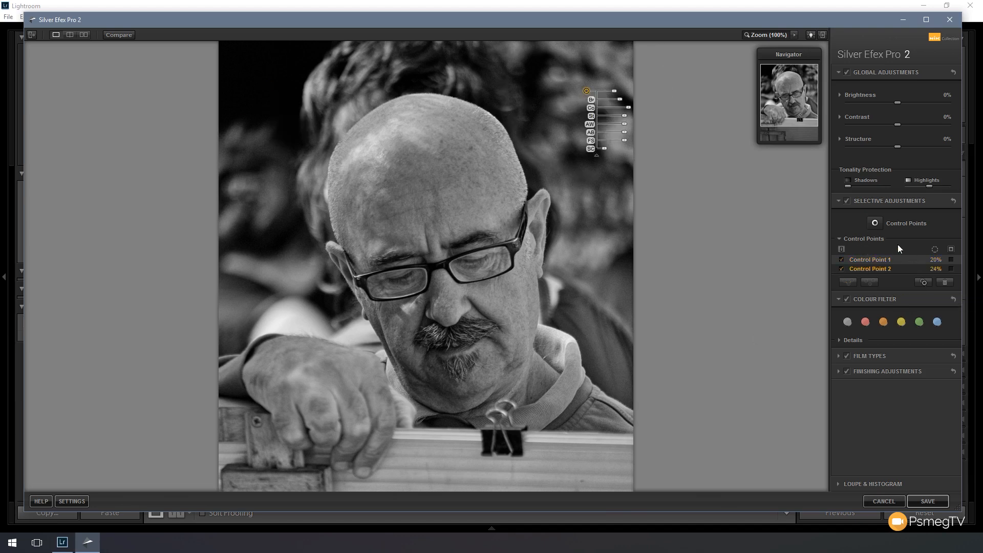
Select both background control points together, group them, and ungroup them again
left_click(874, 259)
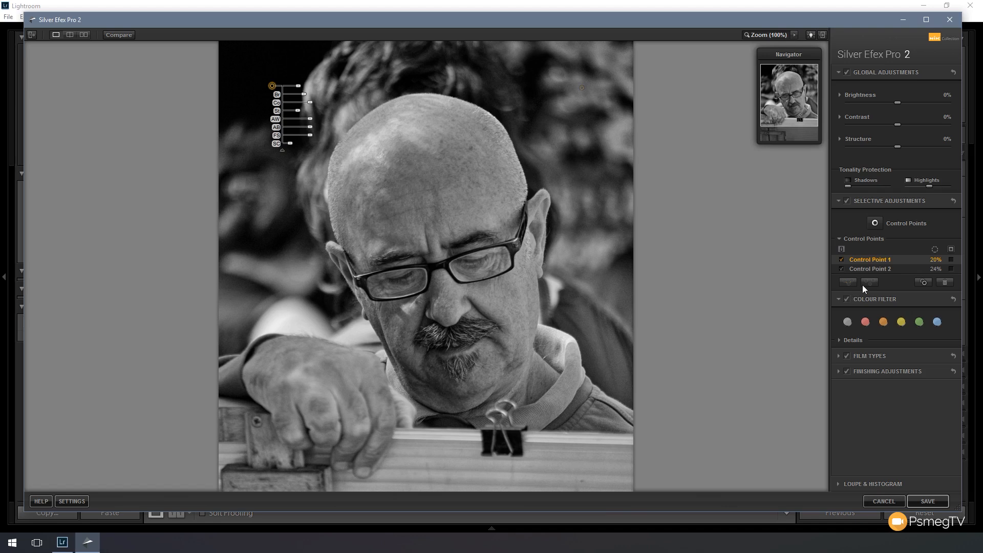
left_click(889, 269, "shift")
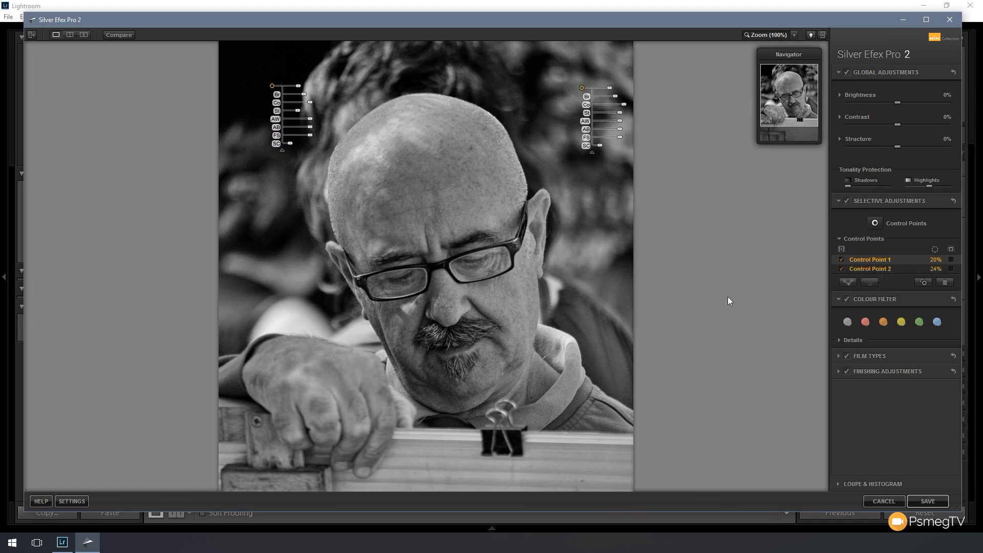
left_click(874, 260)
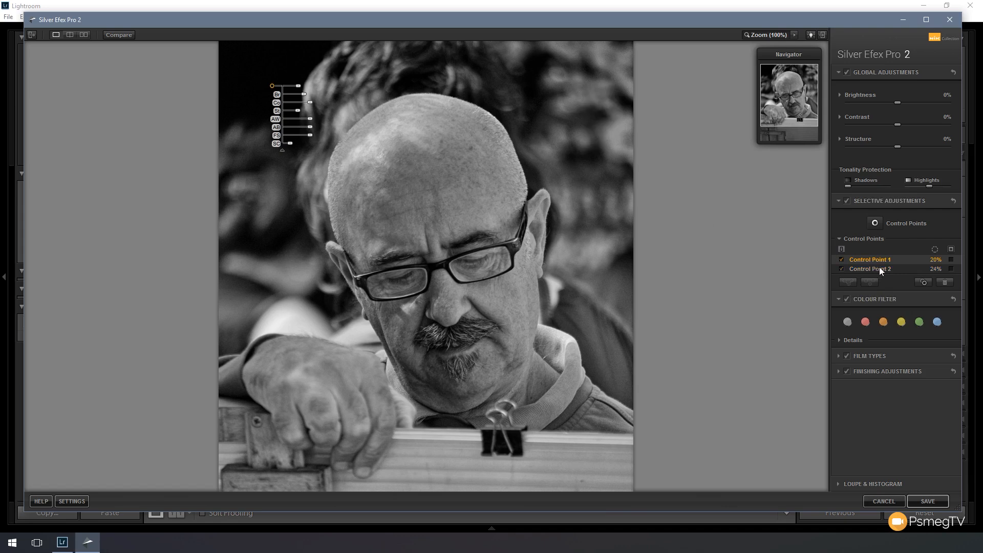
left_click(880, 267, "shift")
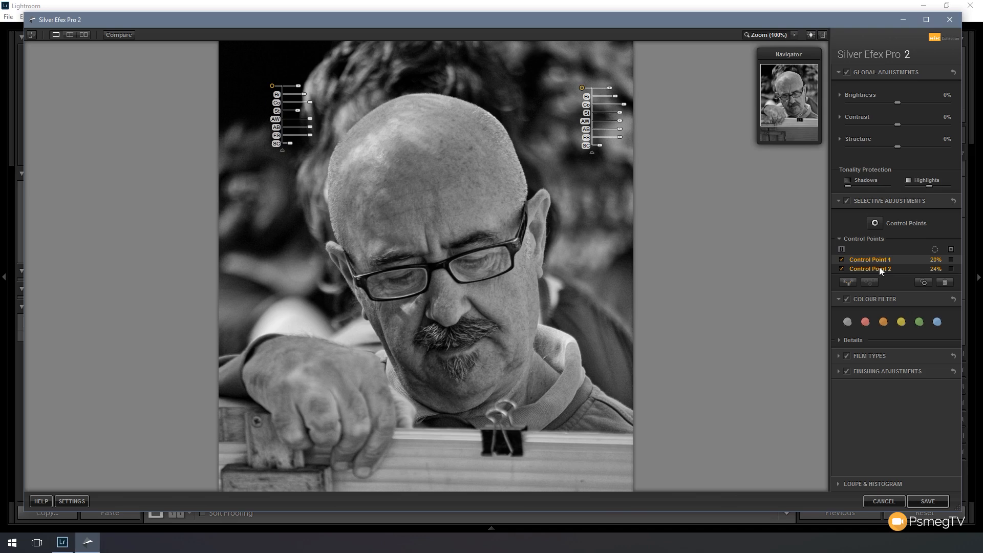
left_click(847, 282)
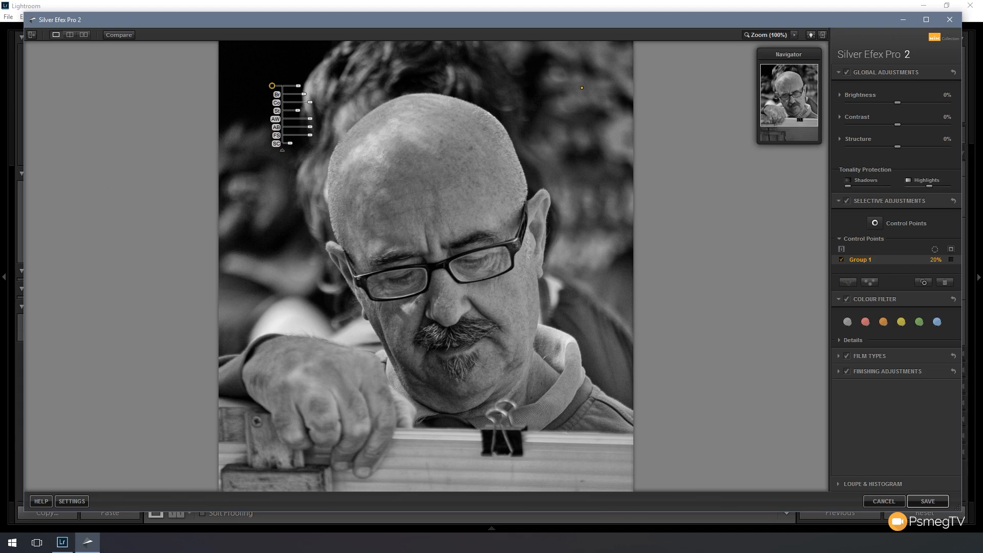
left_click(701, 34)
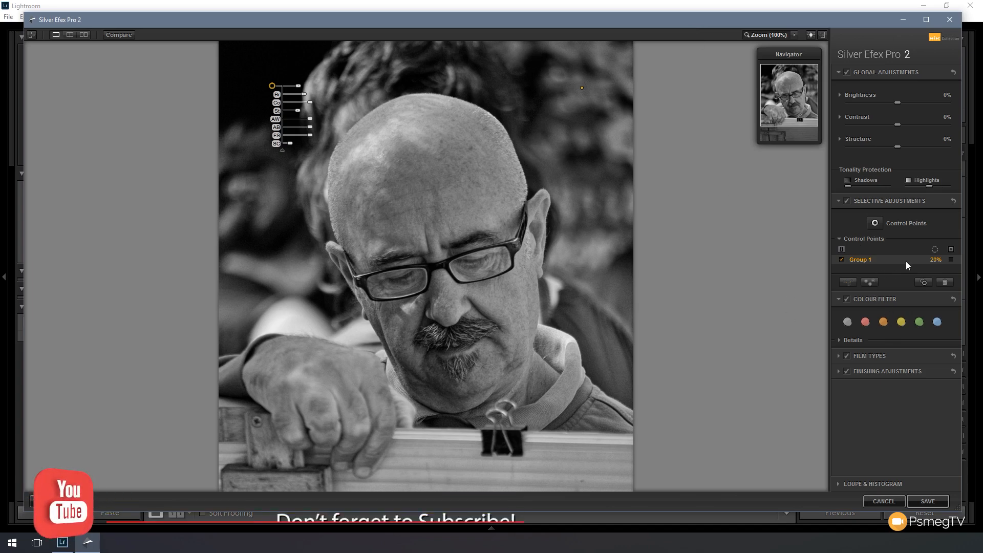
left_click(874, 282)
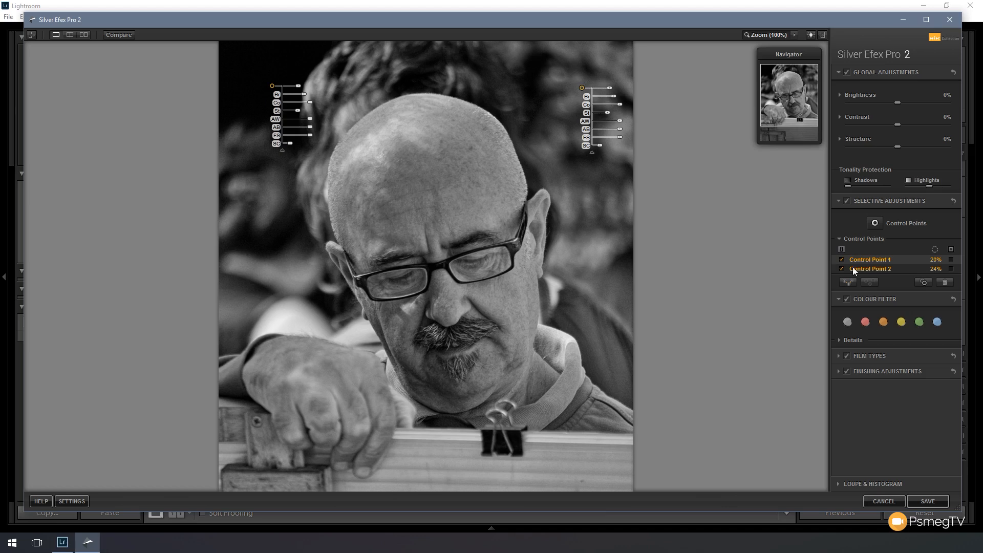
Duplicate the second control point, move the copy to the background opposite near the man's hand, and delete the copy
left_click(880, 270)
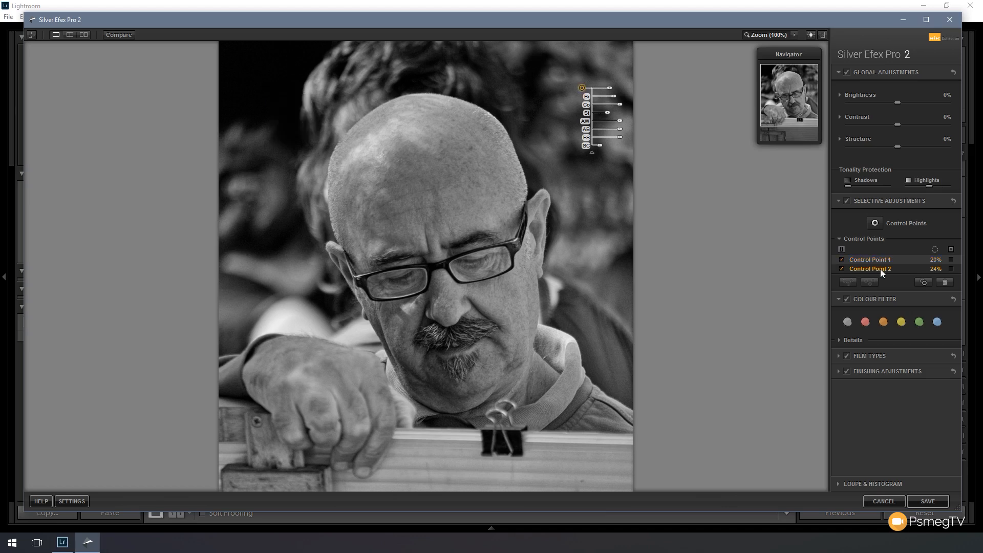
left_click(925, 282)
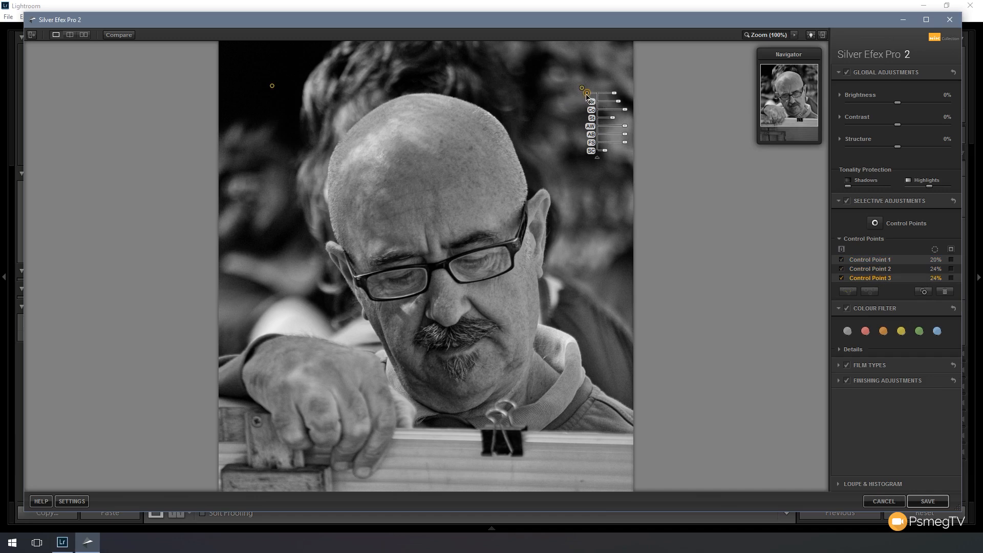
left_click_drag(586, 95, 234, 226)
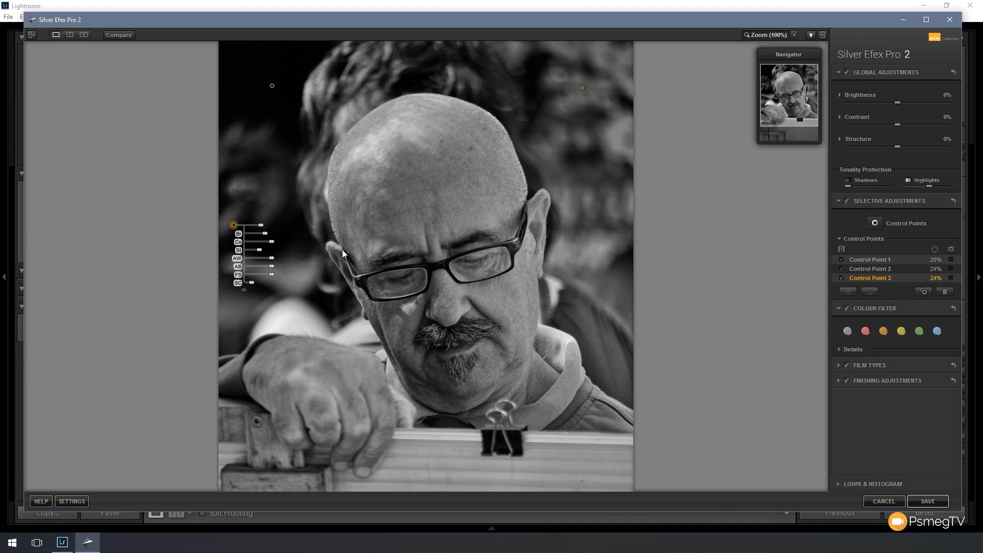
left_click(945, 291)
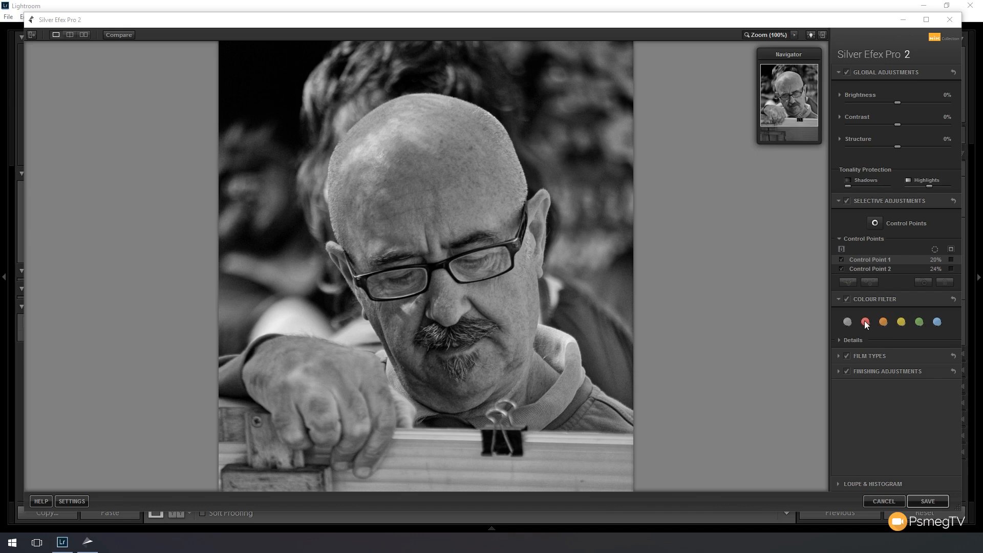
Compare the orange and blue colour filters on the portrait, apply the red filter, and expand its hue and strength details
left_click(884, 324)
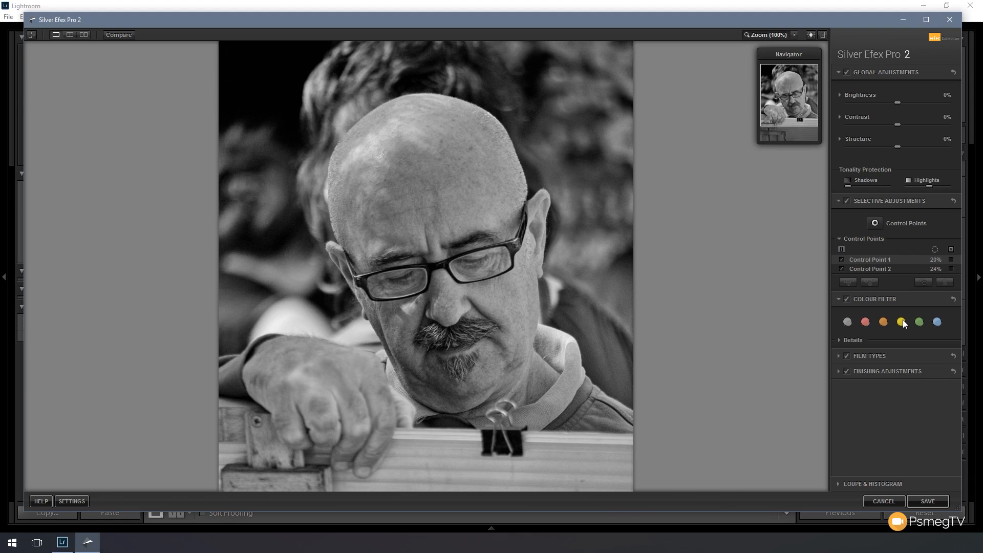
left_click(932, 323)
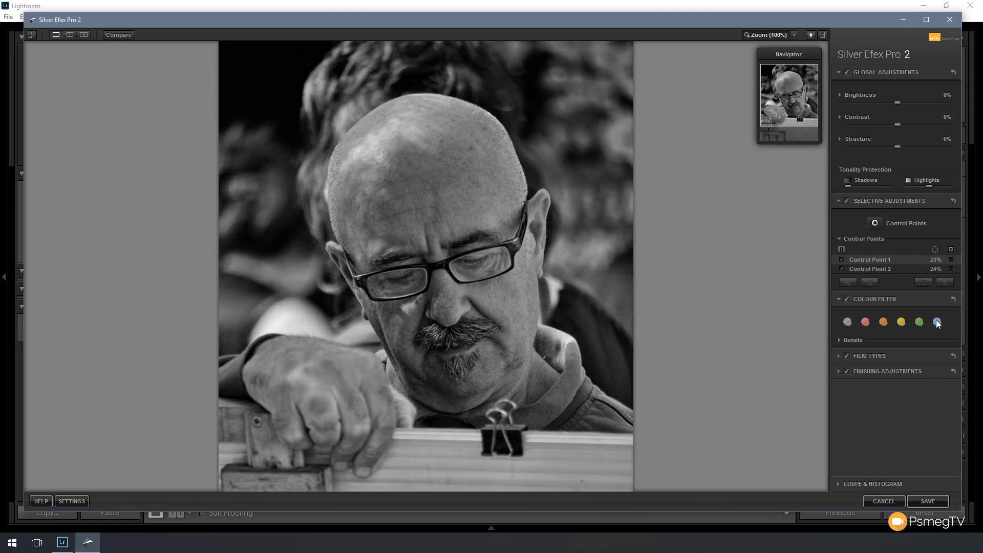
left_click(867, 322)
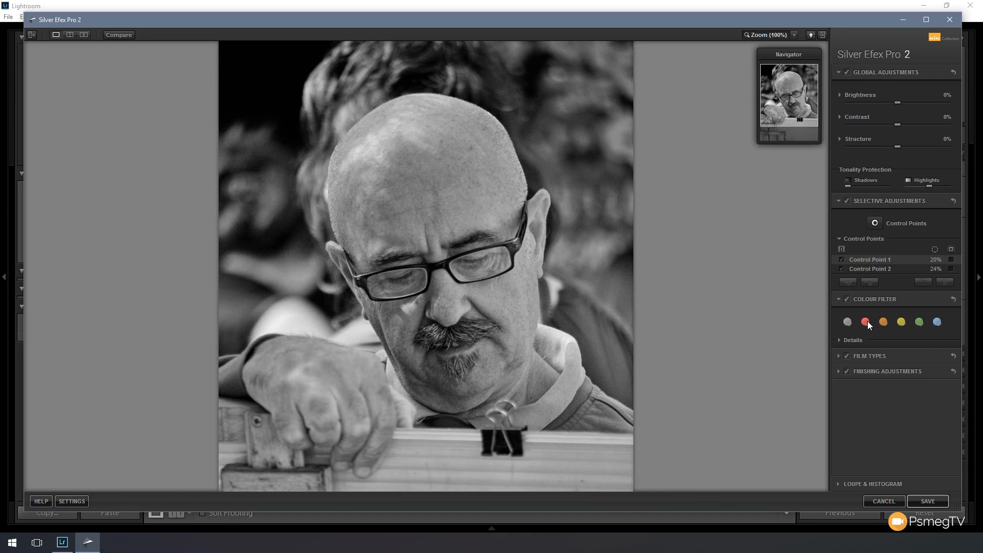
left_click(841, 340)
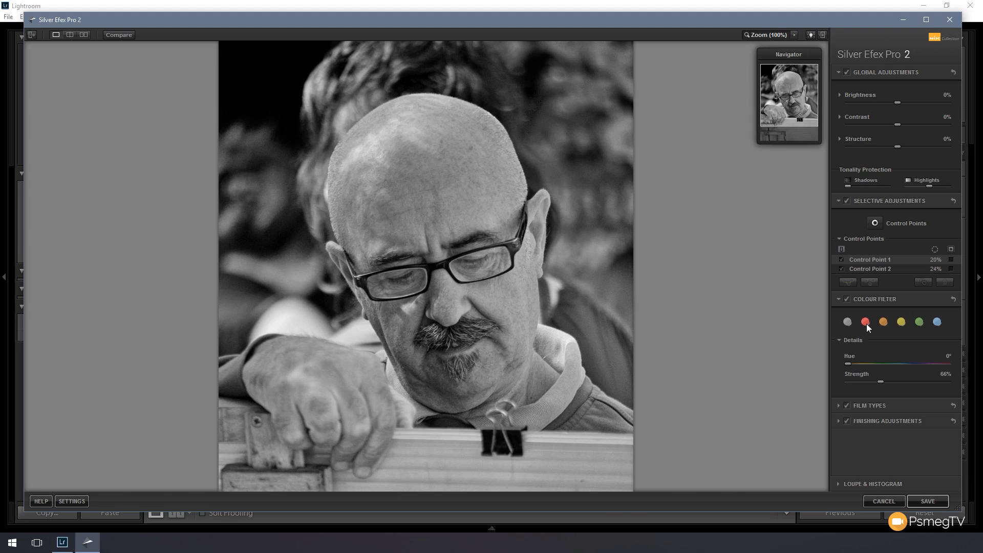
Preview the film emulations up to Kodak P3200 TMAX Pro on the portrait and keep the film type at Neutral
left_click(840, 299)
left_click(838, 314)
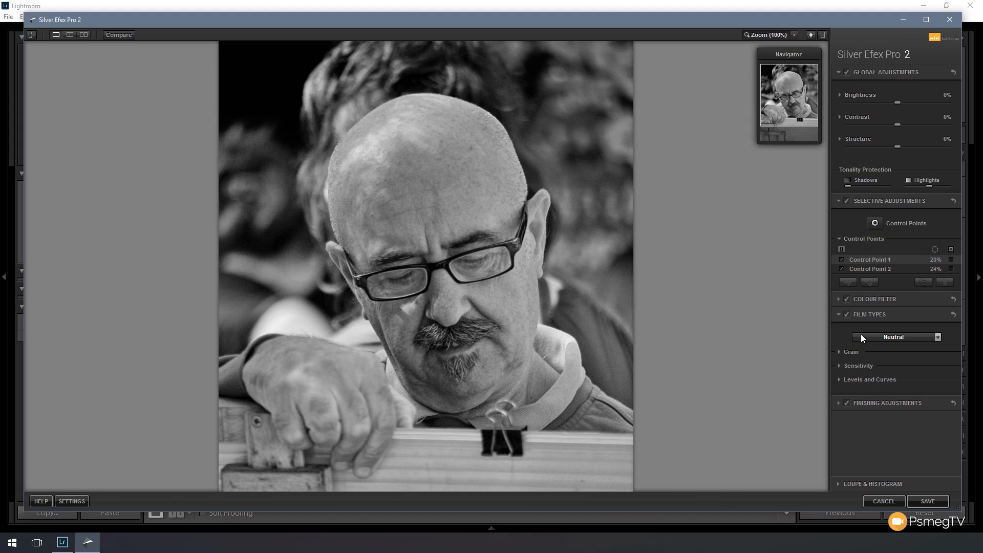
left_click(939, 337)
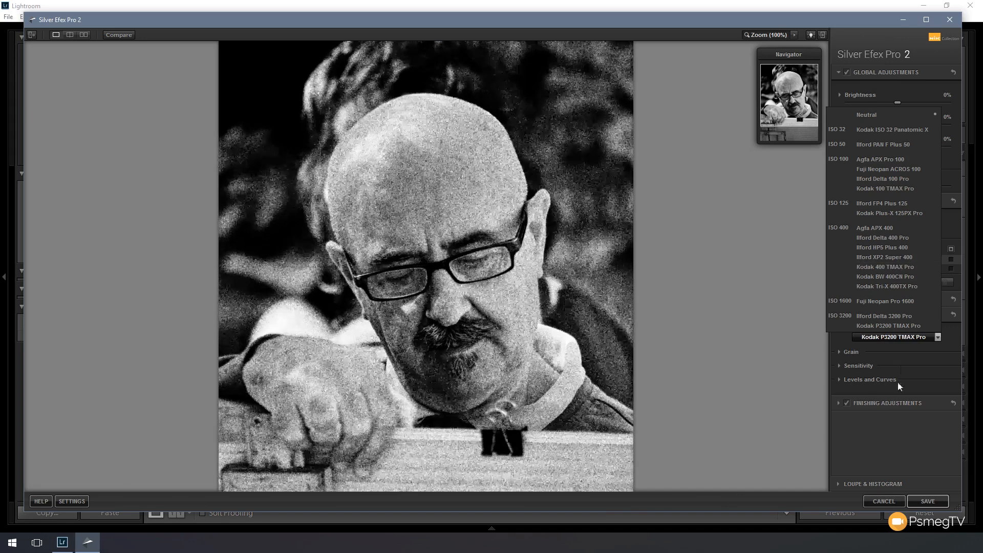
left_click(879, 114)
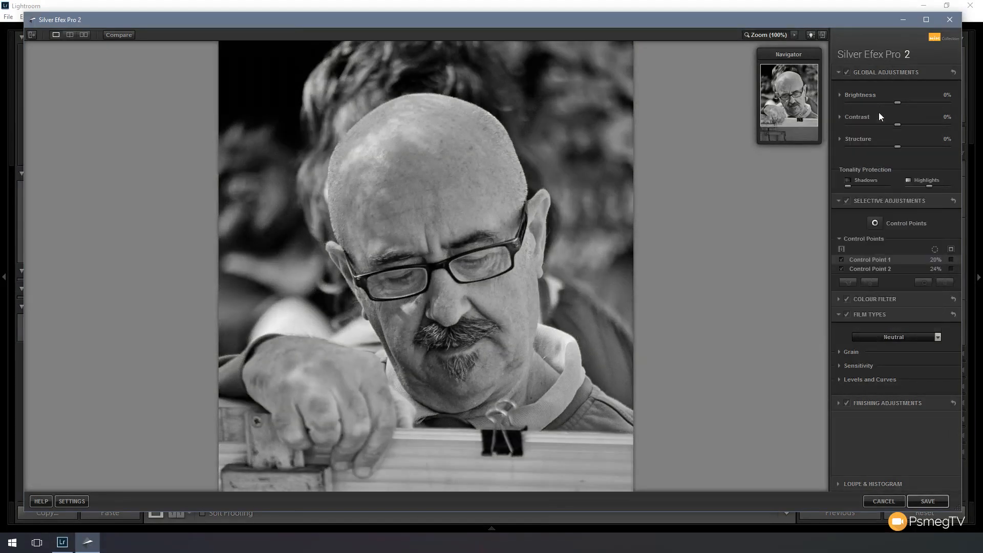
Review the film type's Grain, Sensitivity, and Levels and Curves controls, and collapse all three again
left_click(839, 353)
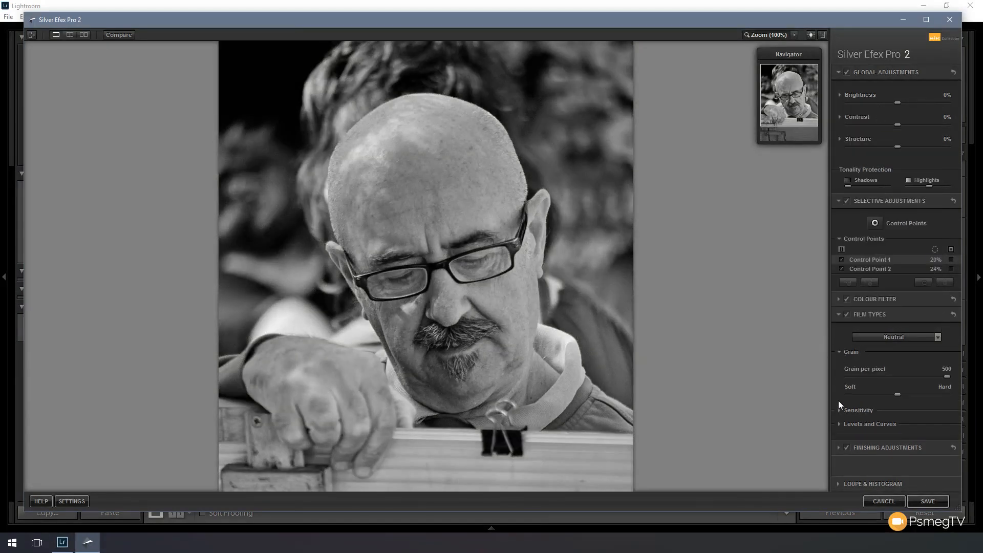
left_click(839, 410)
scroll(897, 391, "down", 3)
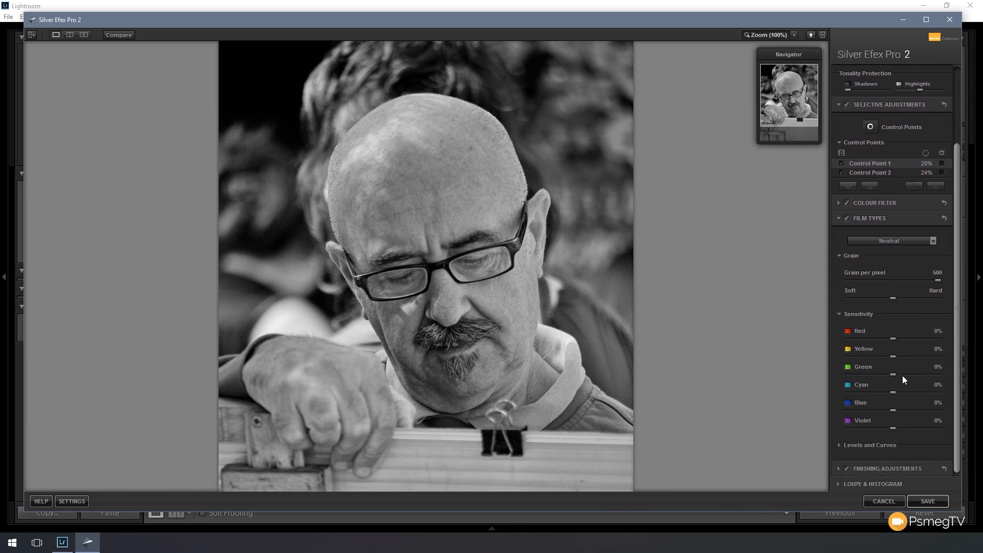
left_click(838, 444)
scroll(899, 411, "down", 3)
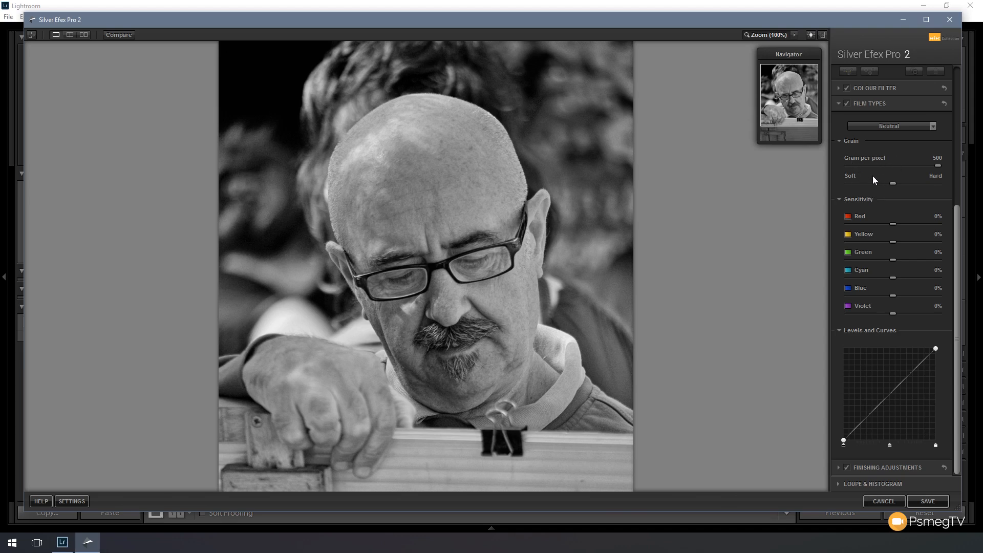
left_click(841, 142)
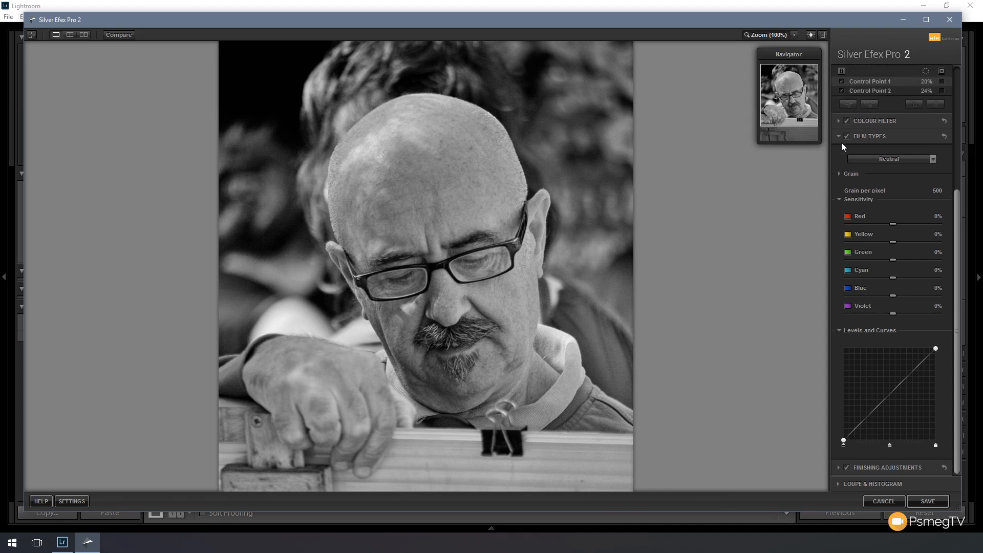
left_click(839, 199)
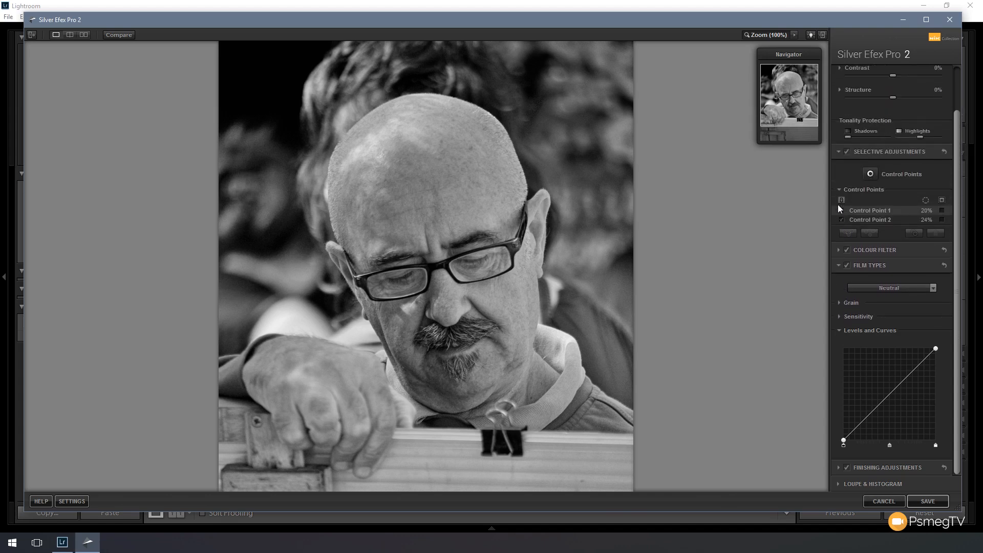
left_click(840, 332)
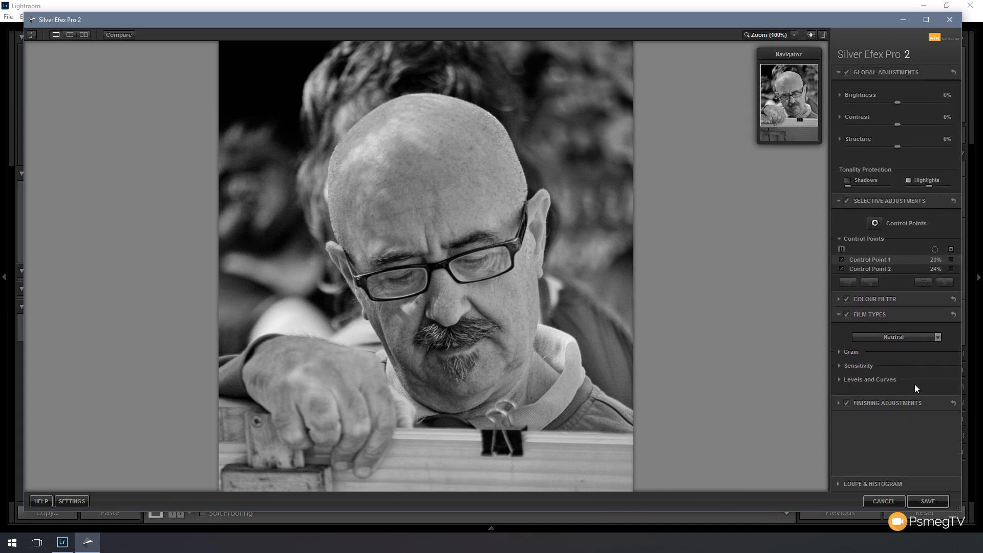
Try Blue Toner preset 7 from the finishing adjustments on the portrait and lower its toning strength
left_click(838, 403)
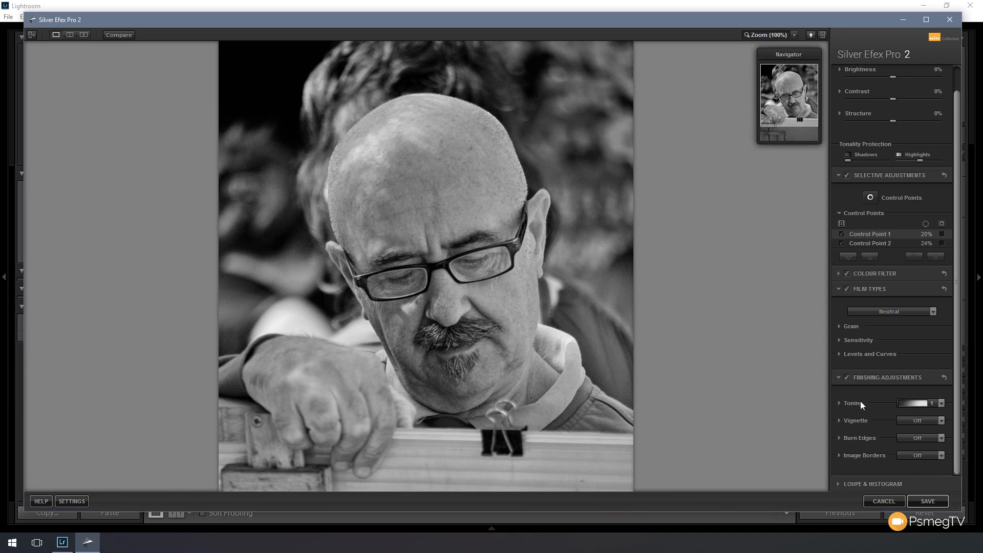
left_click(941, 404)
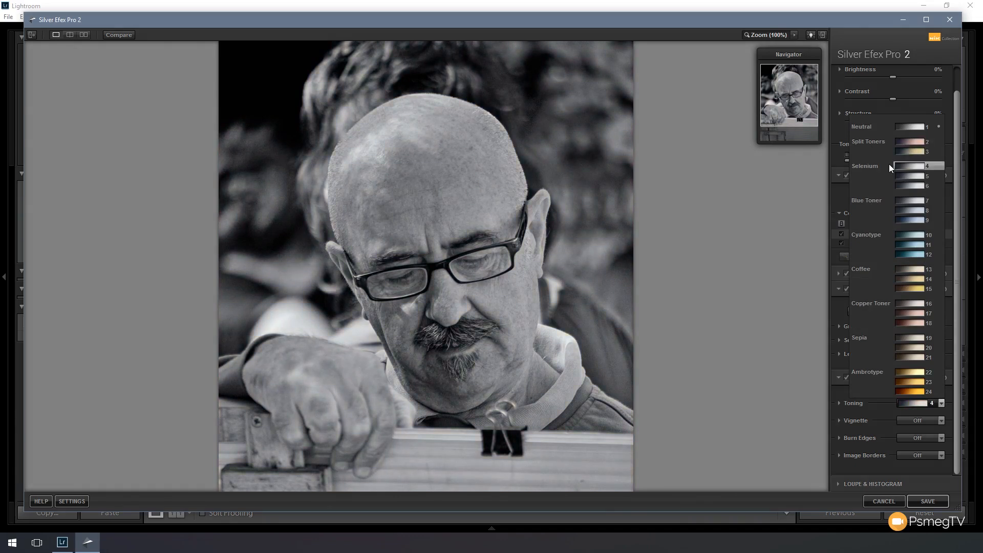
left_click(900, 198)
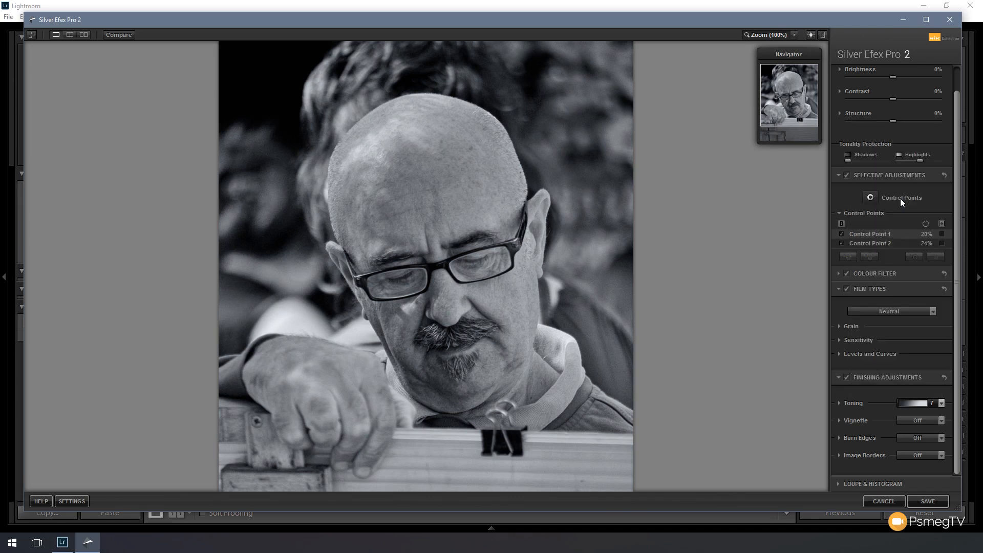
left_click(840, 403)
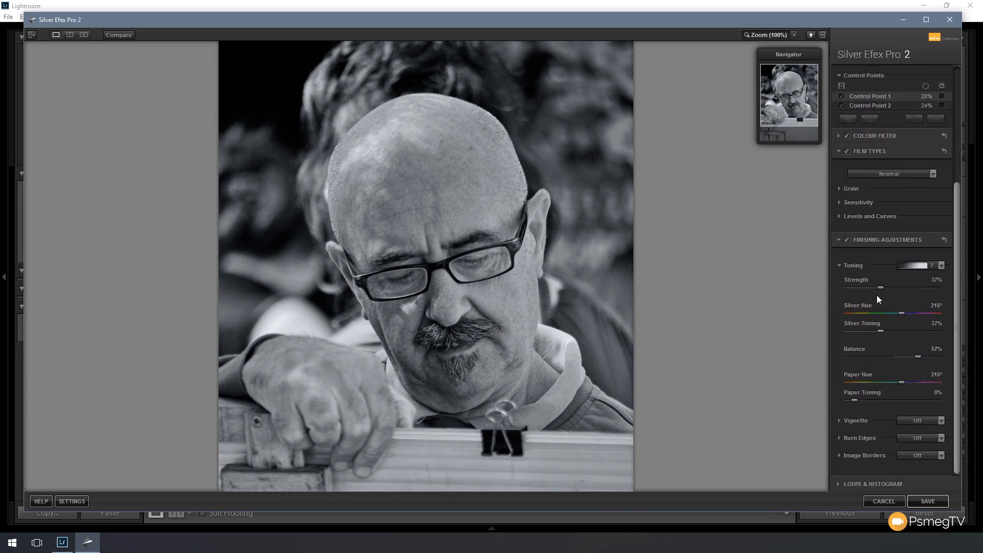
mouse_move(883, 289)
left_mouse_down()
mouse_move(899, 289)
mouse_move(869, 288)
left_mouse_up()
Reset the toning to Neutral preset 1 and collapse its detailed settings
left_click(941, 266)
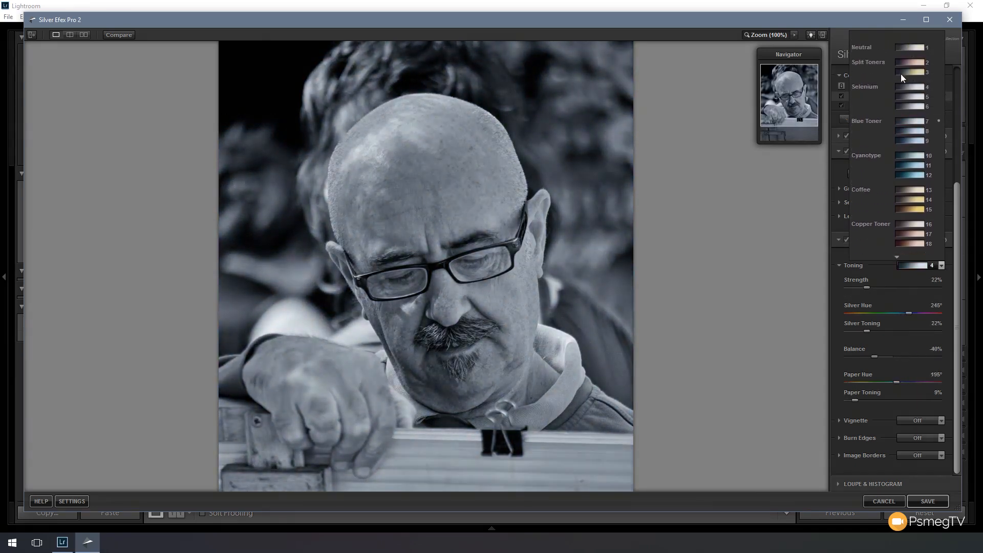
left_click(903, 51)
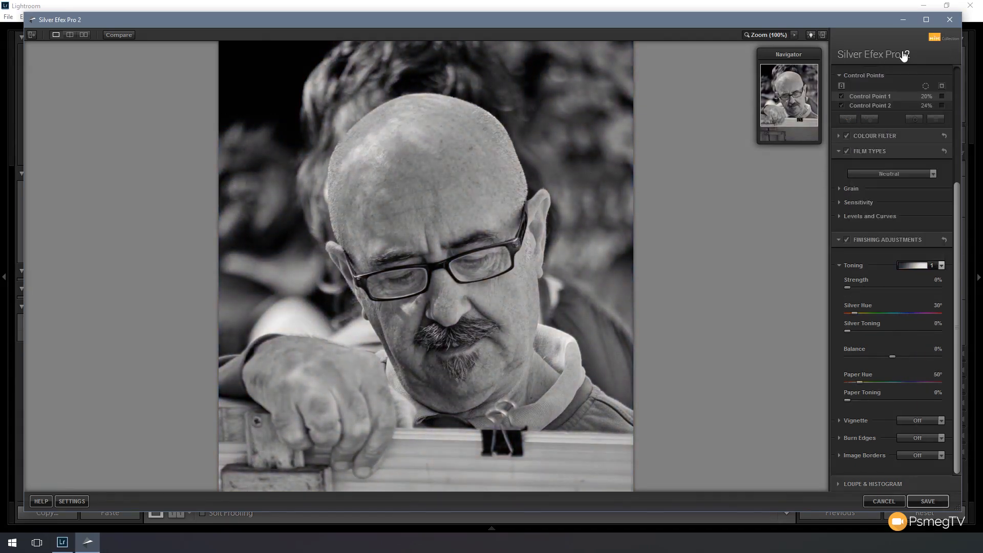
left_click(837, 265)
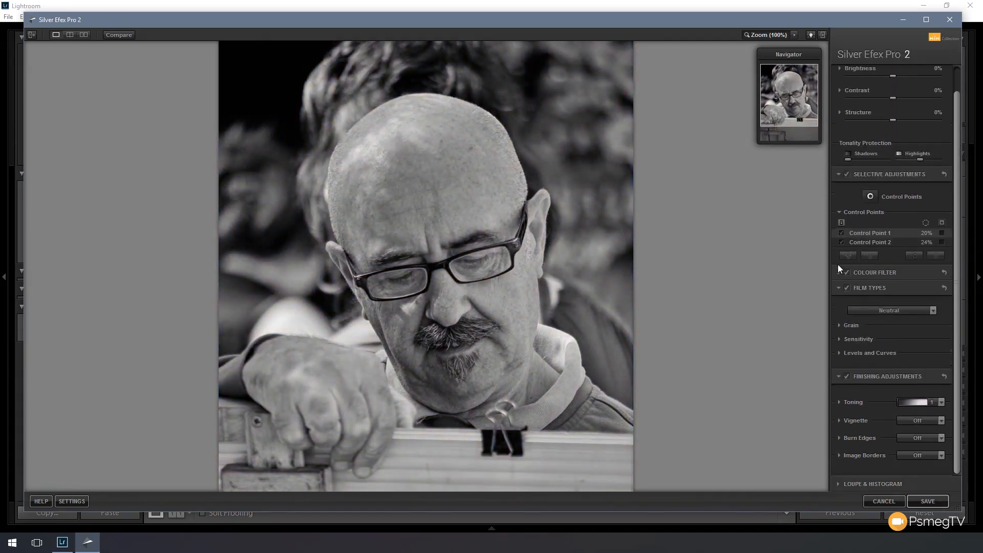
Preview the vignette presets, including Black Frame 2, and keep the vignette preset at Off
left_click(840, 420)
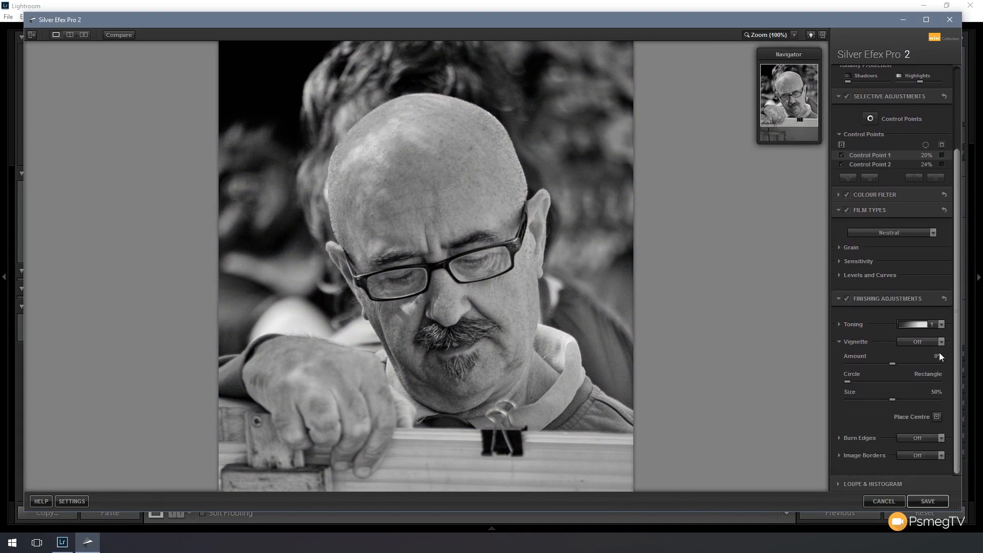
left_click(941, 342)
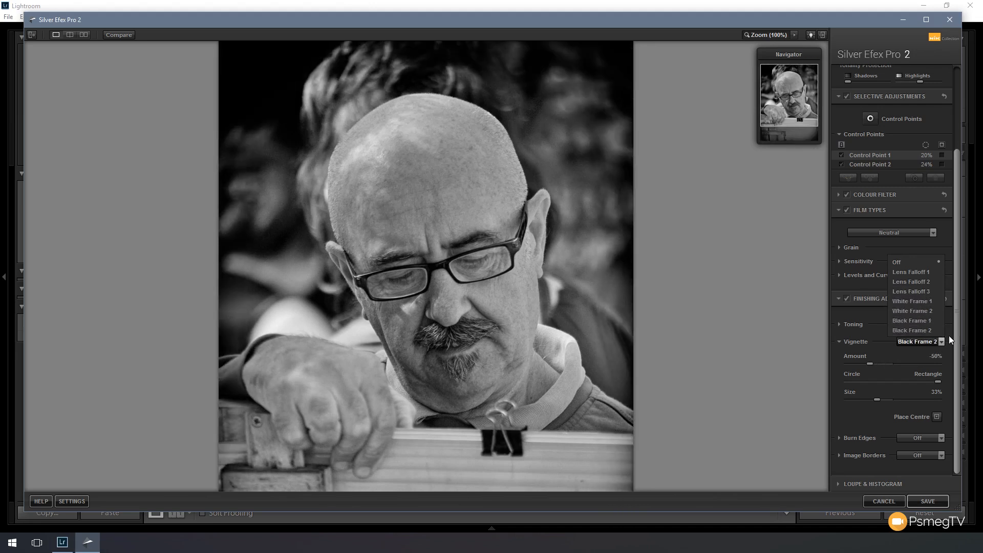
left_click(914, 262)
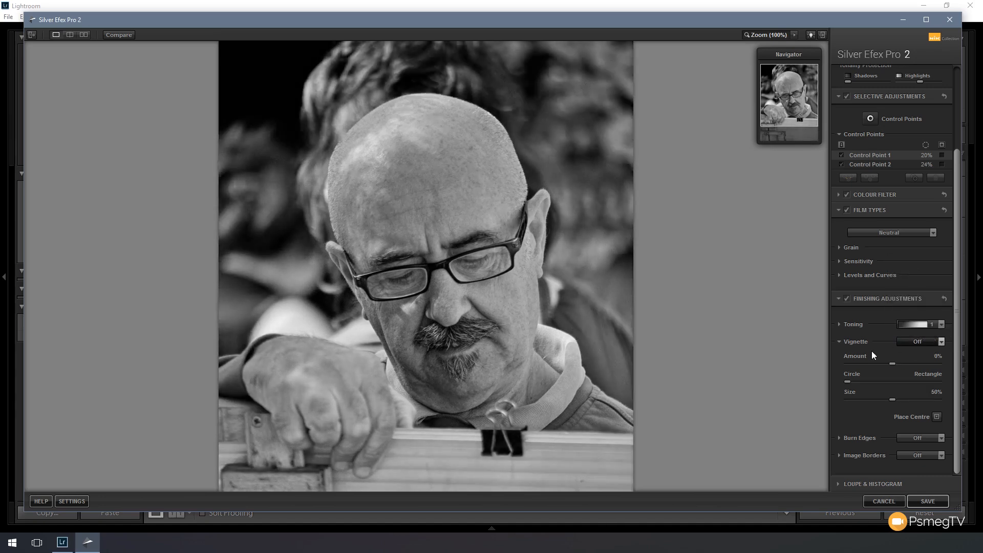
Set the vignette amount to -13% with a shape about midway between circle and rectangle, and place its centre on the man's forehead
left_click_drag(892, 361, 886, 362)
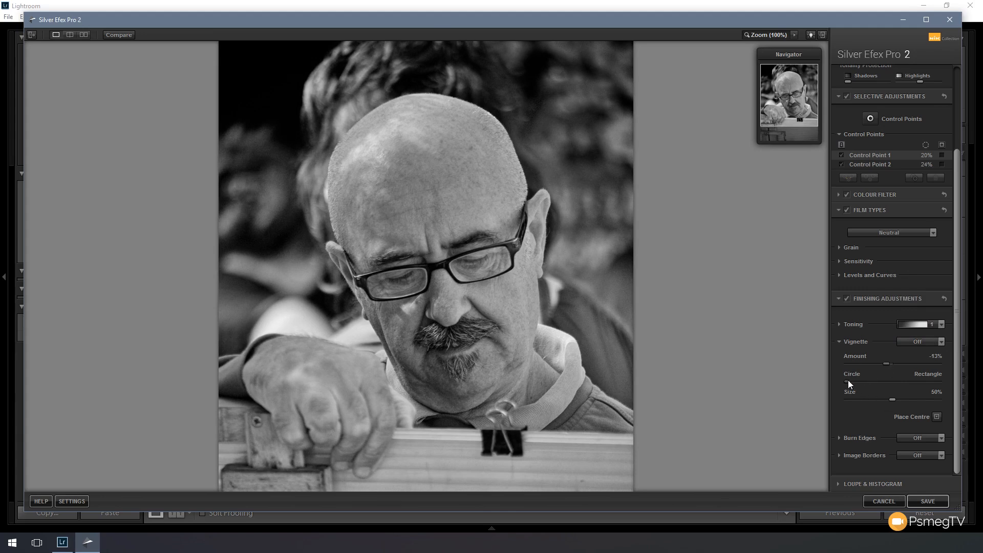
mouse_move(867, 381)
left_mouse_down()
mouse_move(896, 381)
mouse_move(884, 401)
mouse_move(892, 399)
left_mouse_up()
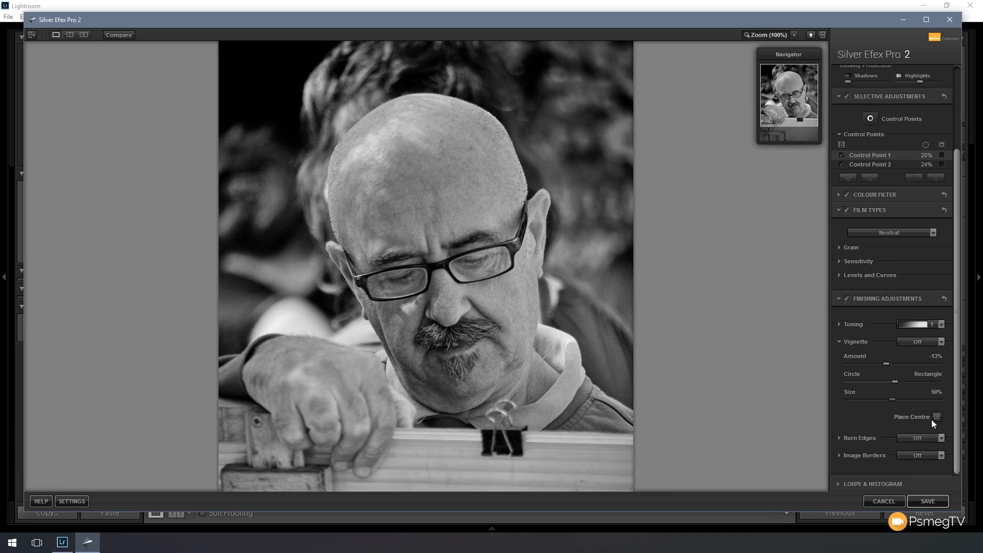
left_click(408, 165)
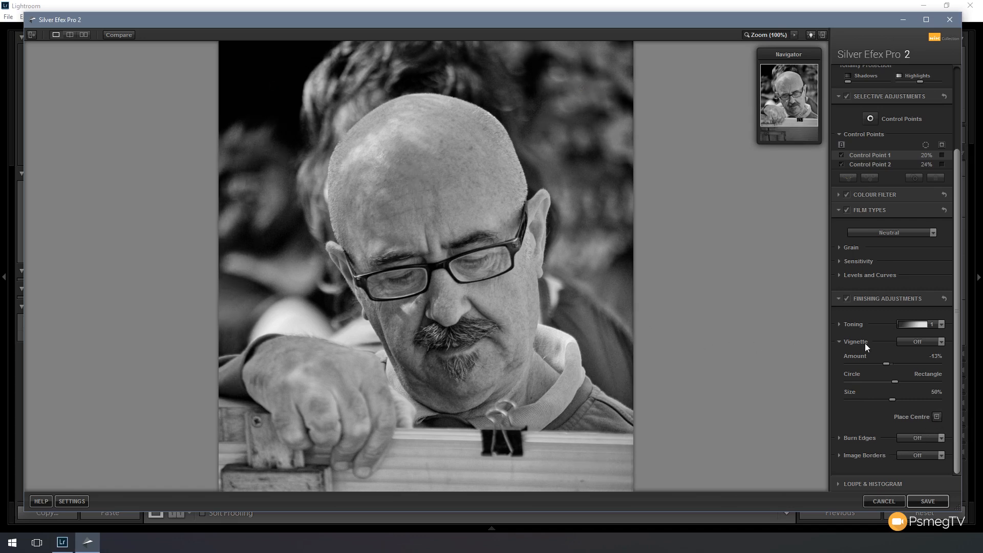
left_click(840, 342)
Preview the burn edges presets, including All Edges (Soft) 2, and keep Burn Edges at Off
left_click(838, 438)
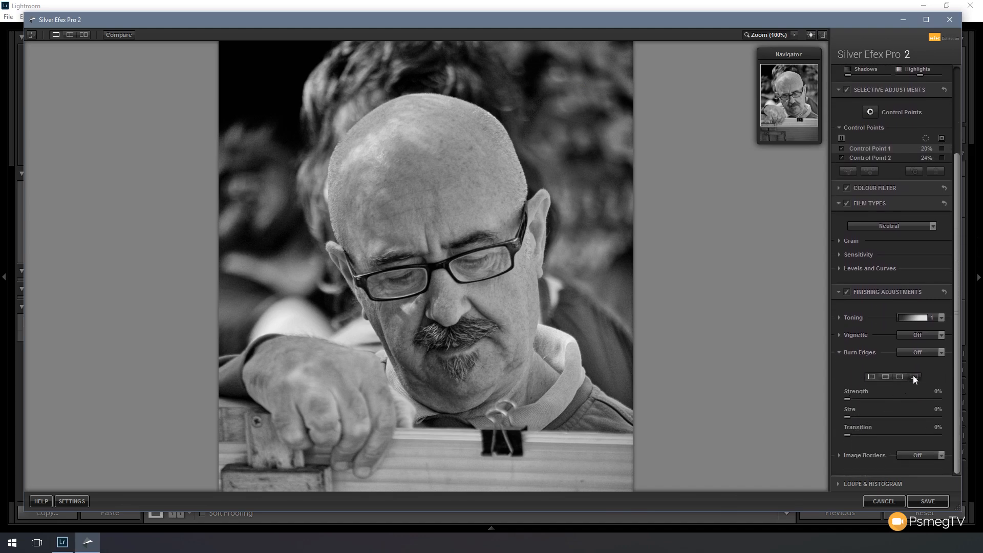
left_click(940, 351)
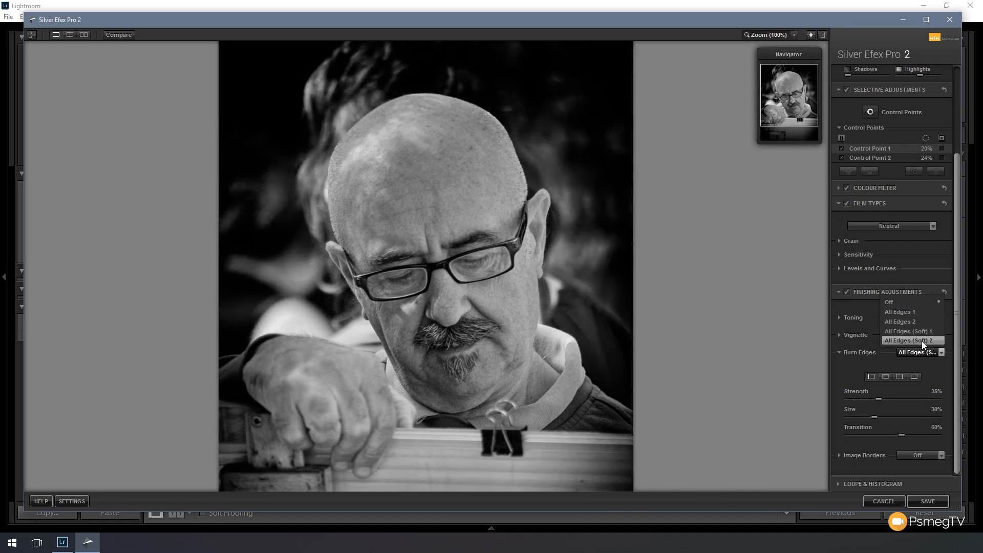
left_click(901, 303)
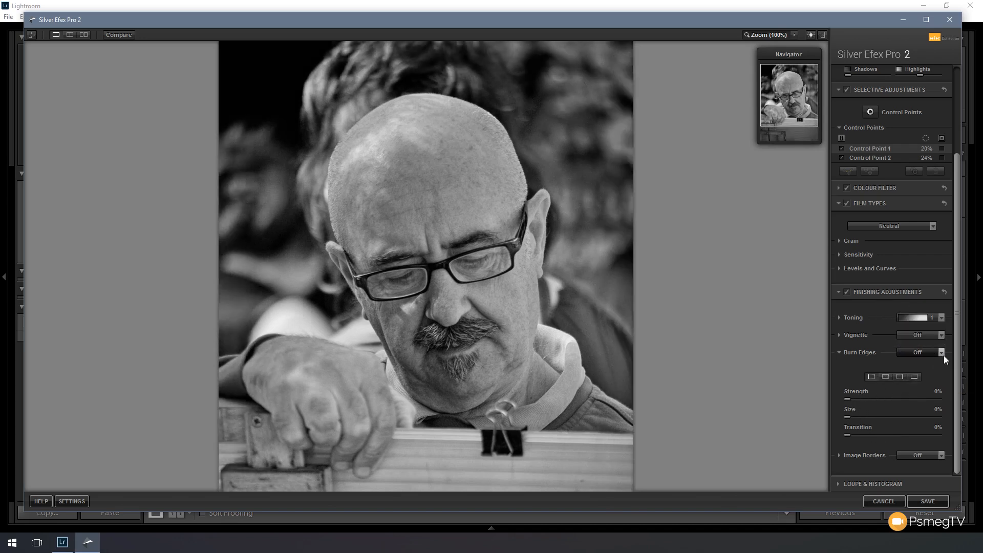
left_click(840, 353)
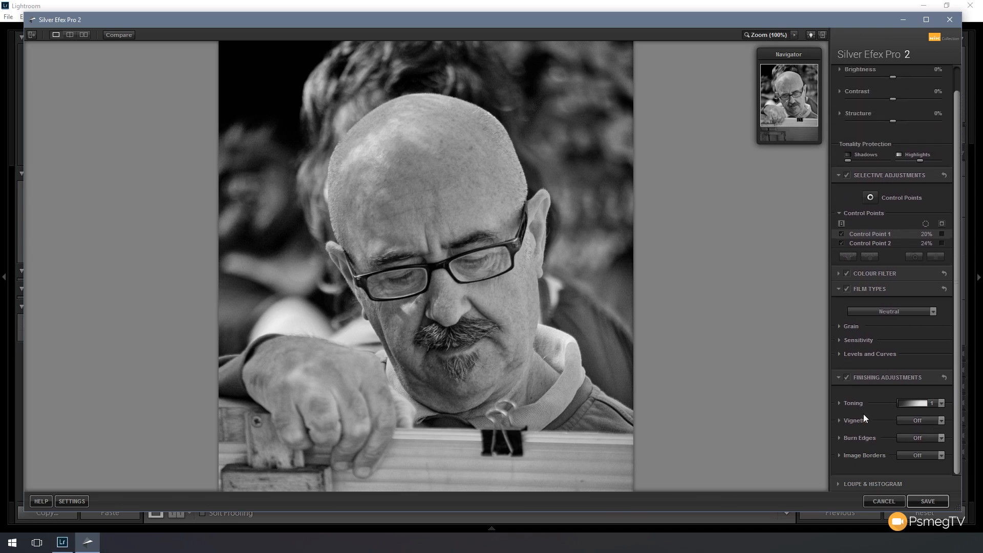
Apply the Type 13 image border with its size at 22% and its spread at 3%
left_click(840, 454)
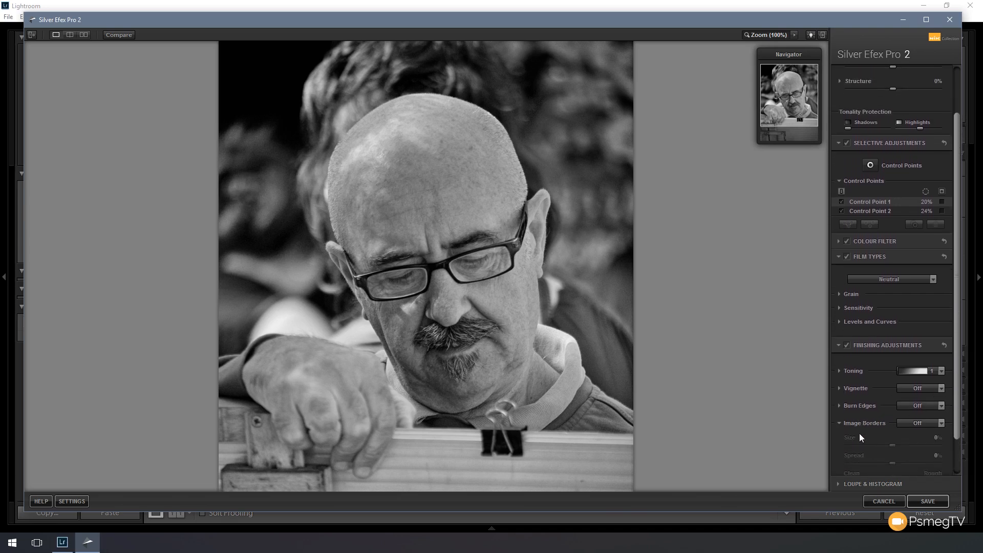
left_click(942, 380)
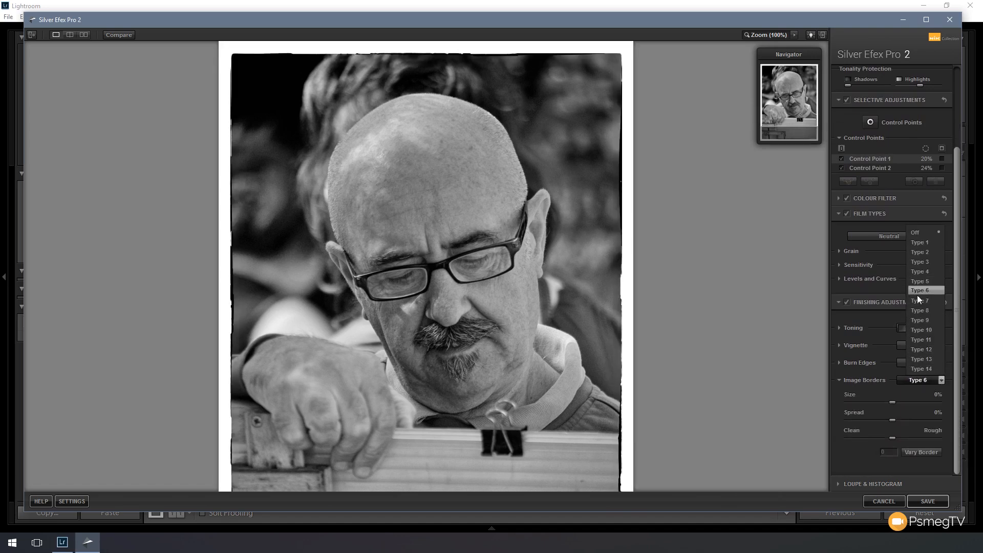
left_click(921, 358)
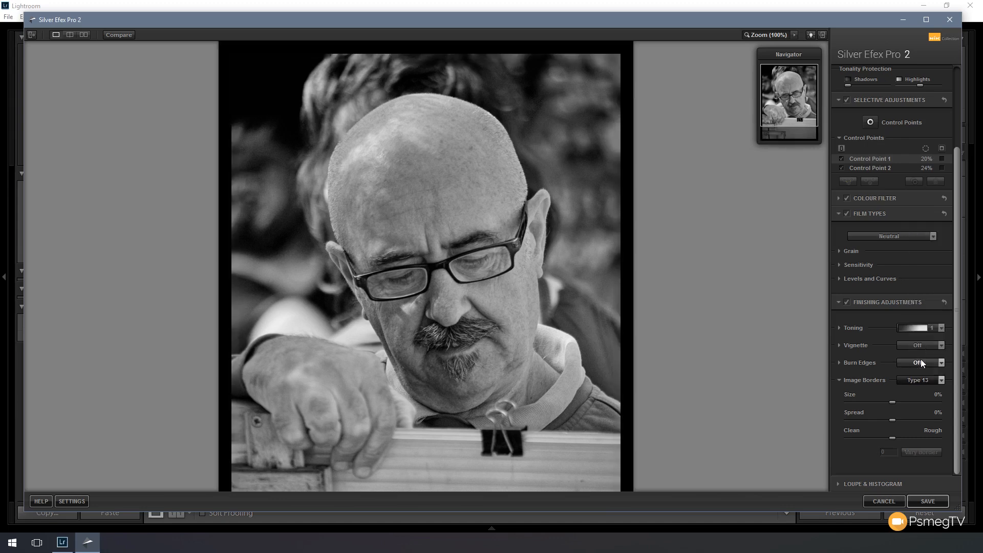
left_click_drag(891, 402, 901, 420)
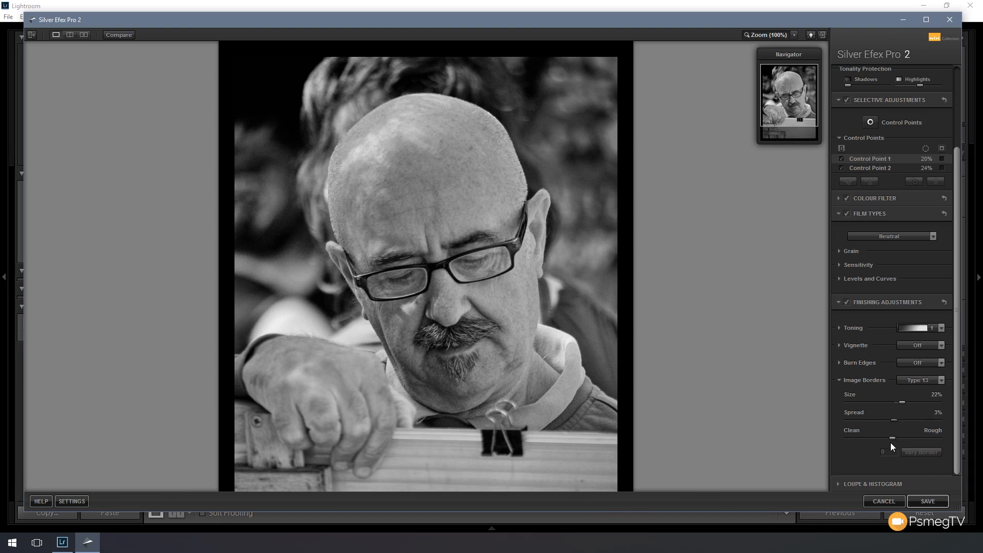
Change the image border to Type 11, set its spread to 54%, and shift its edge moderately towards Rough
left_click(941, 380)
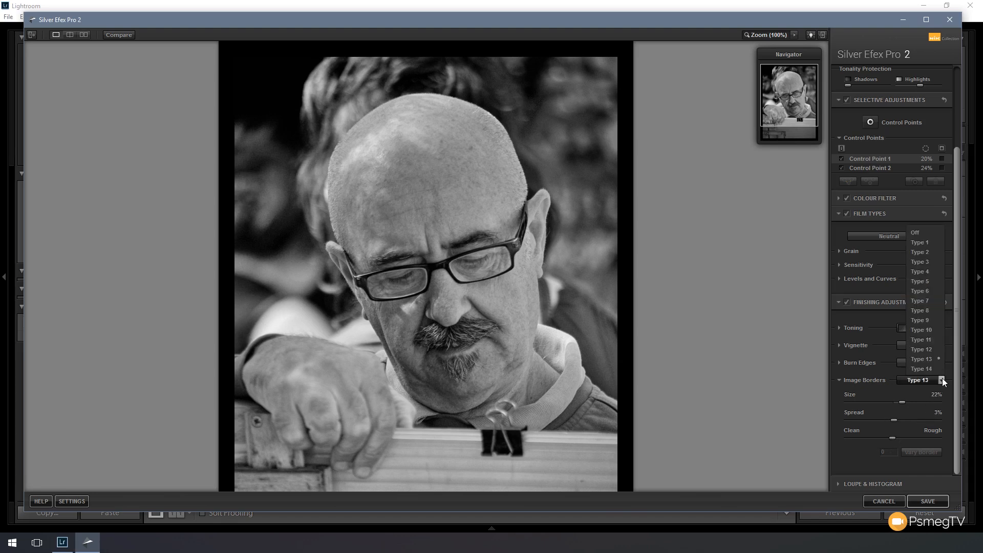
left_click(921, 339)
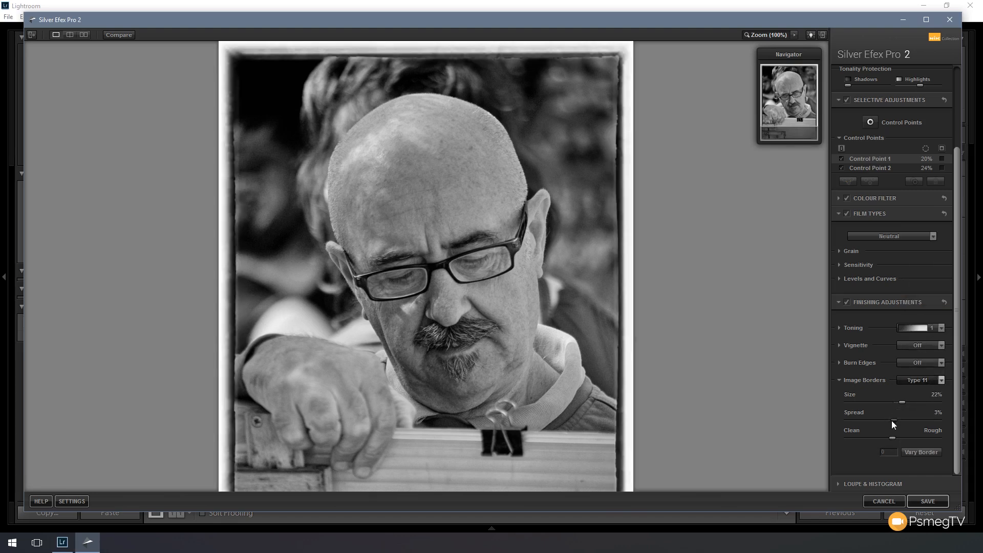
left_click_drag(896, 420, 917, 440)
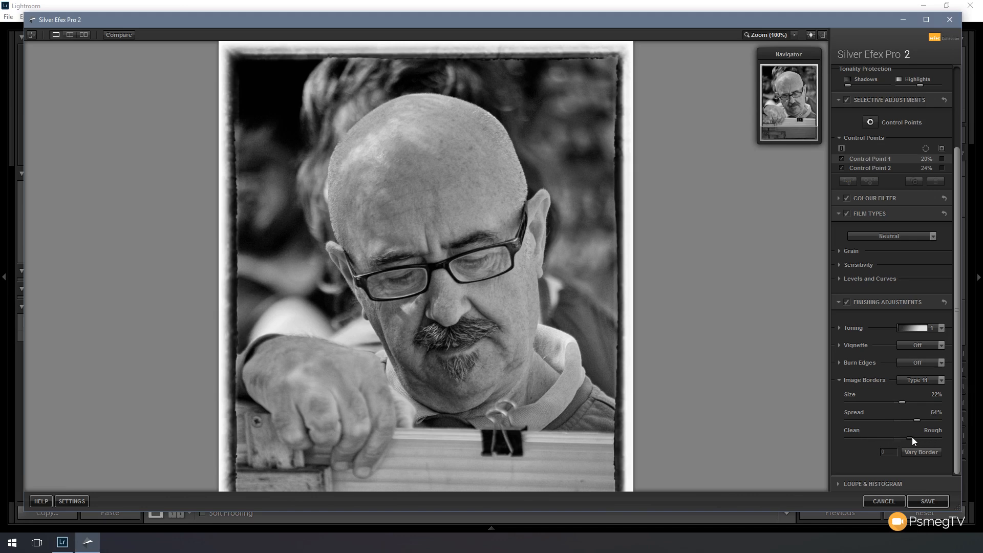
Vary the Type 11 border automatically several times to get a different random edge pattern
left_click(912, 454)
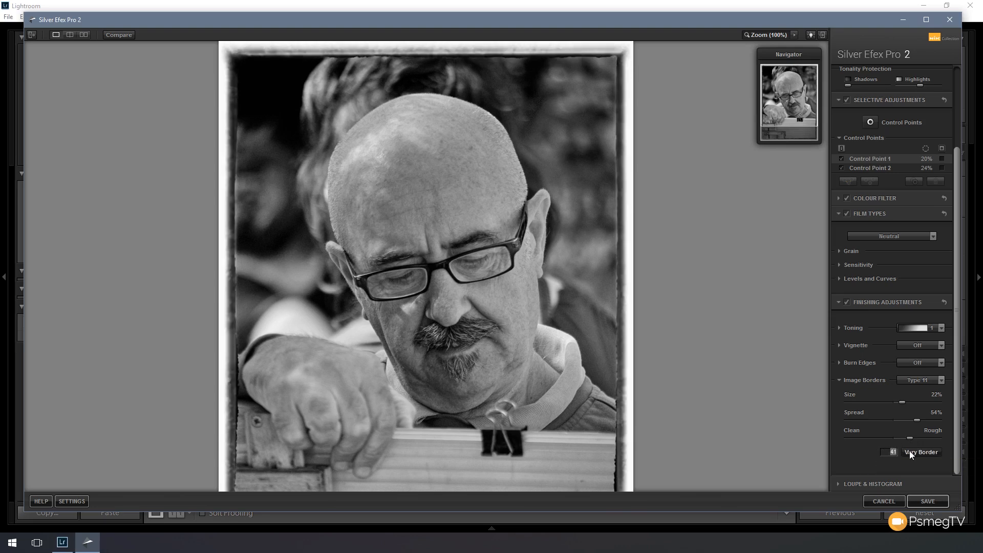
left_click(926, 454)
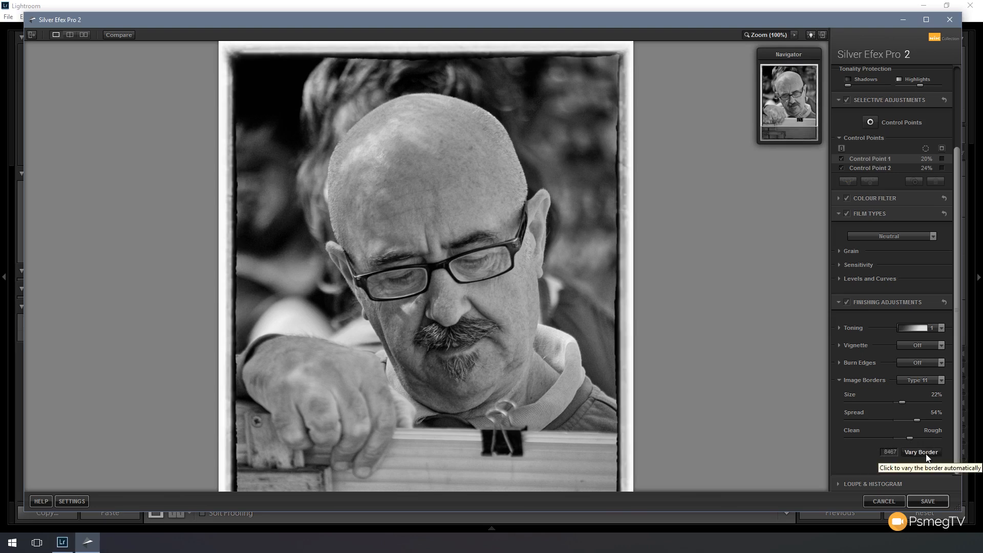
left_click(926, 454)
left_click(926, 454)
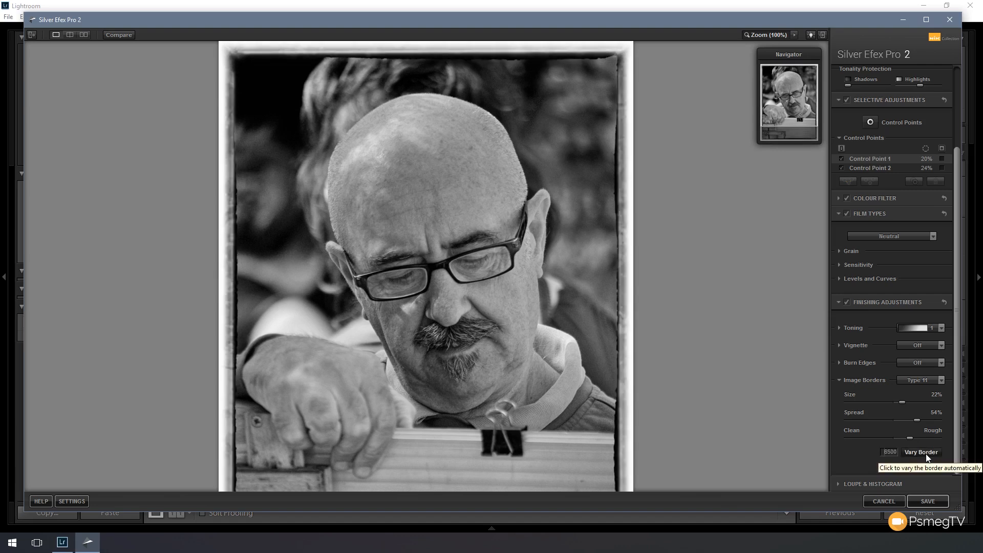
left_click(926, 454)
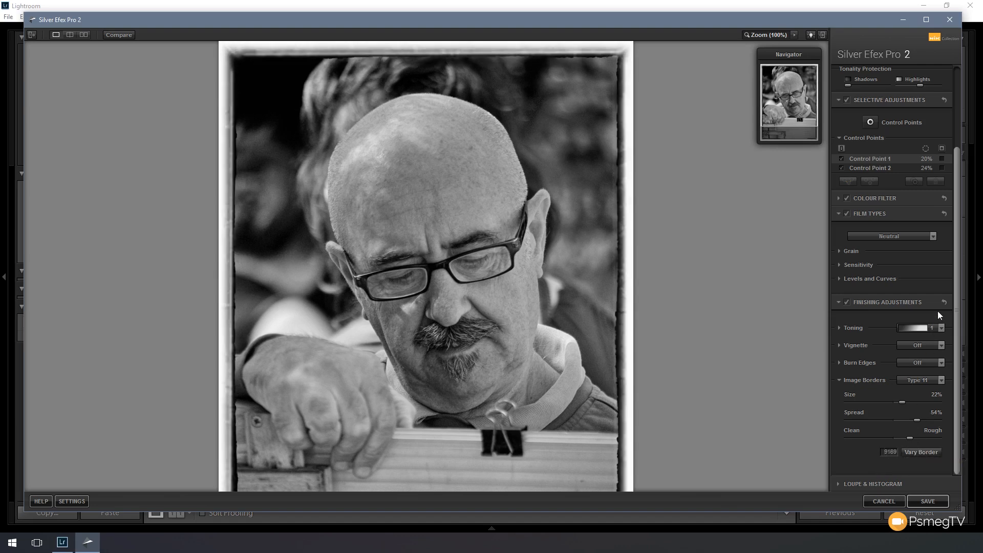
Collapse the finishing adjustments, show the loupe and histogram, and save the black-and-white portrait back to Lightroom
left_click(842, 304)
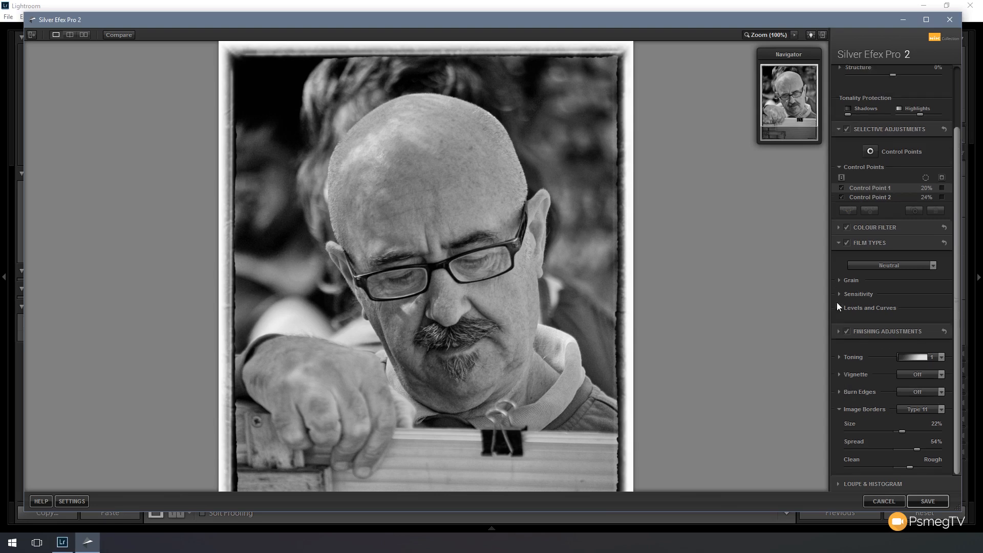
left_click(839, 484)
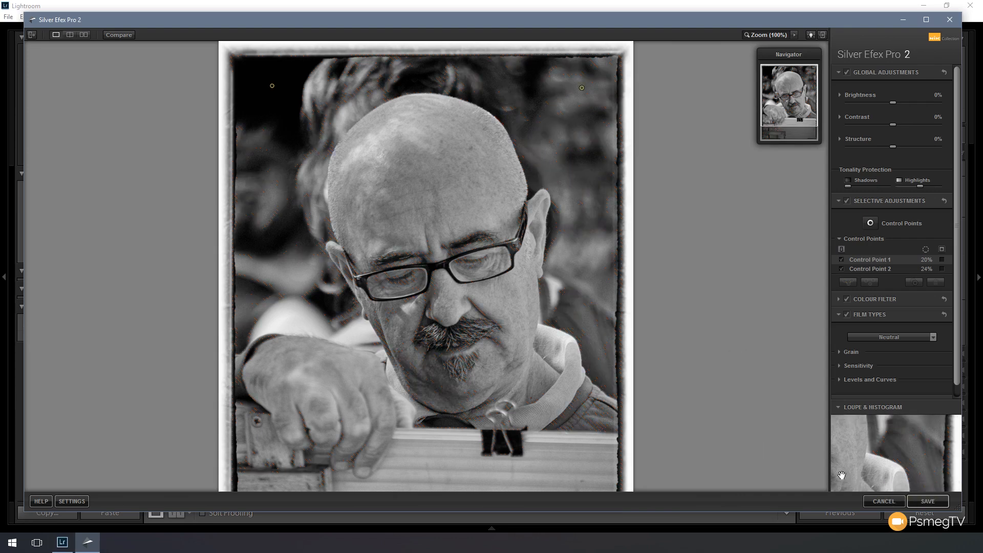
left_click(919, 507)
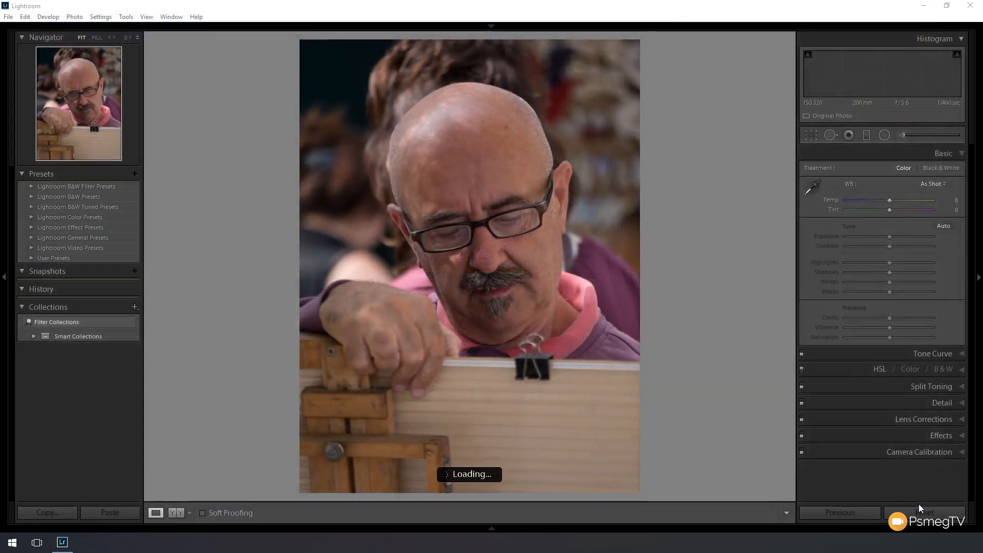